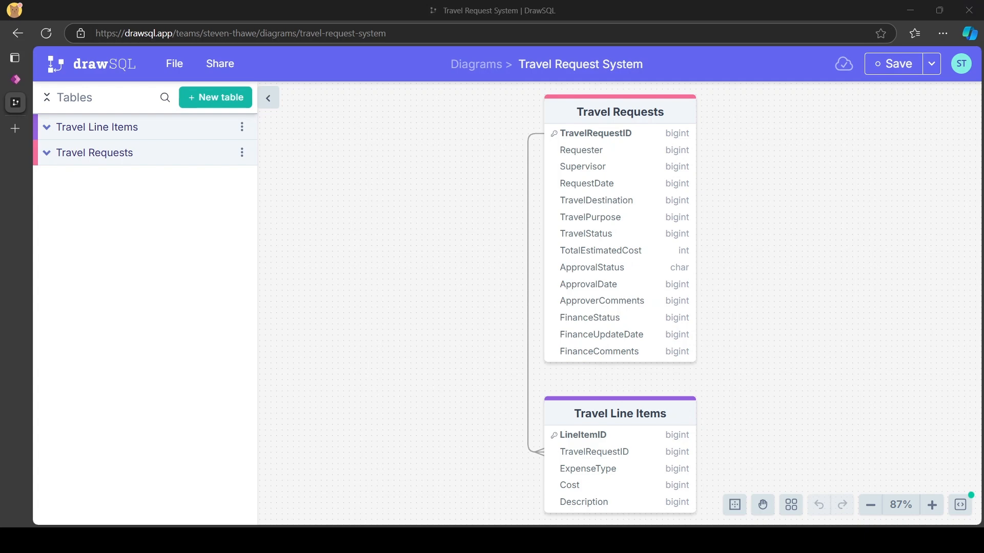
Step: Close the DrawSQL diagram and, in the Travel Request Tutorial solution in Power Apps, start a new table named Travel Request
left_click(282, 539)
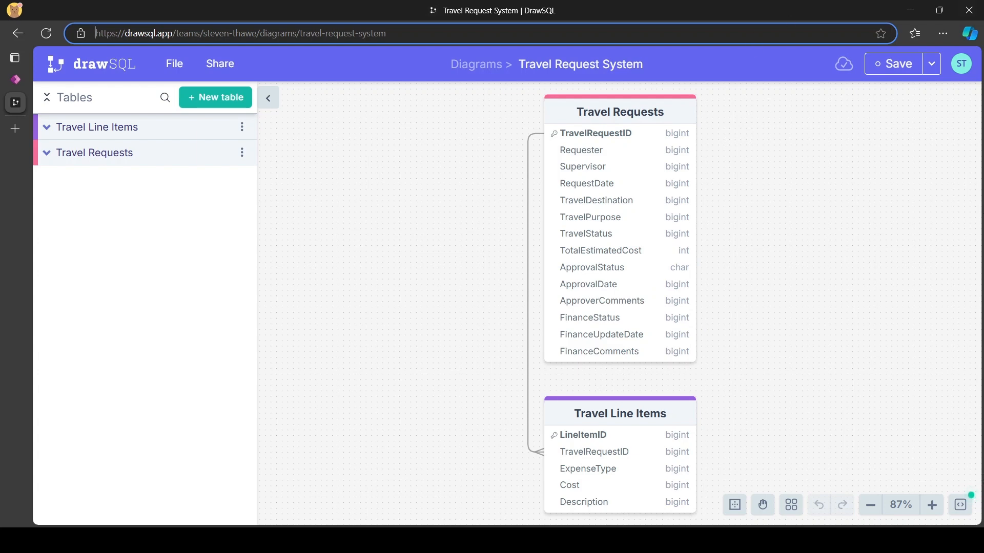
key("ctrl+w")
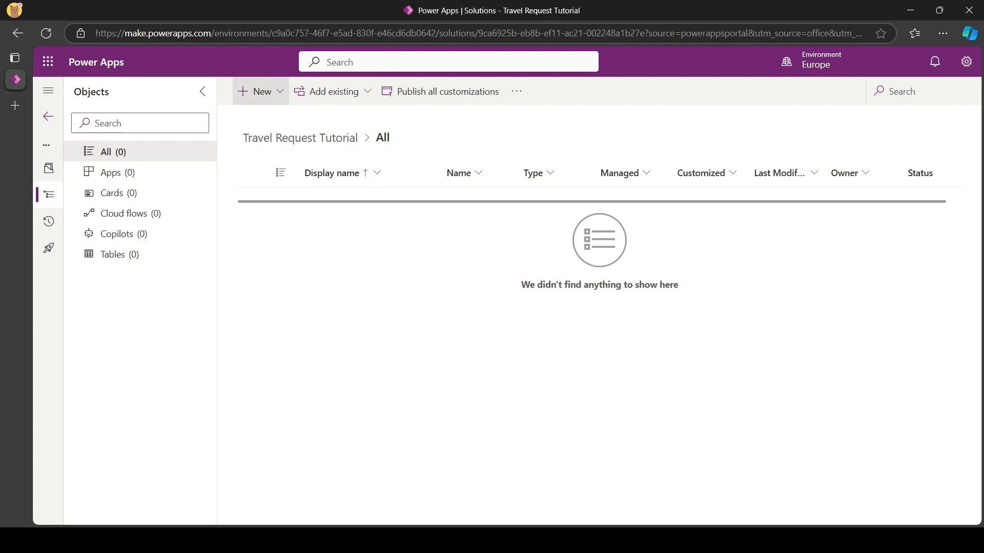
left_click(259, 92)
mouse_move(275, 280)
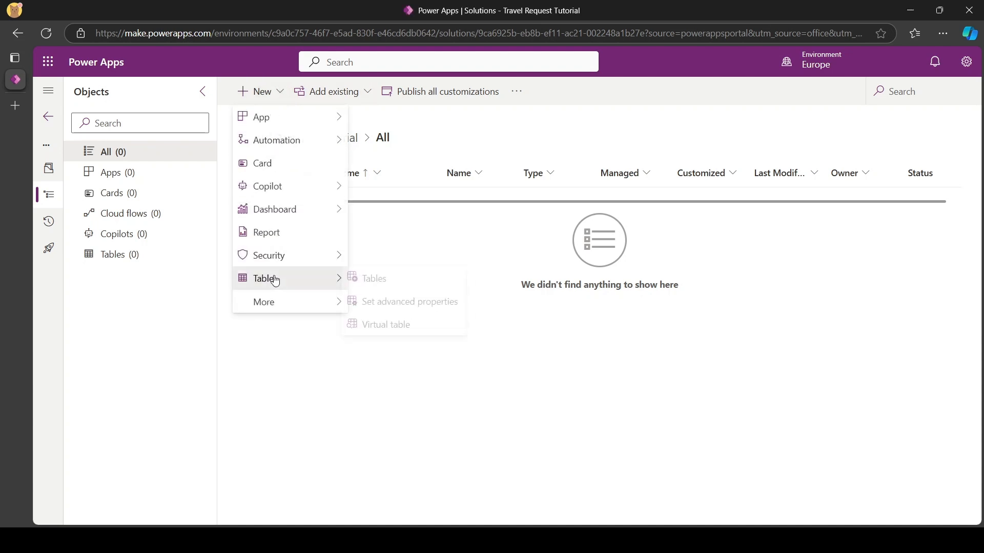
left_click(423, 302)
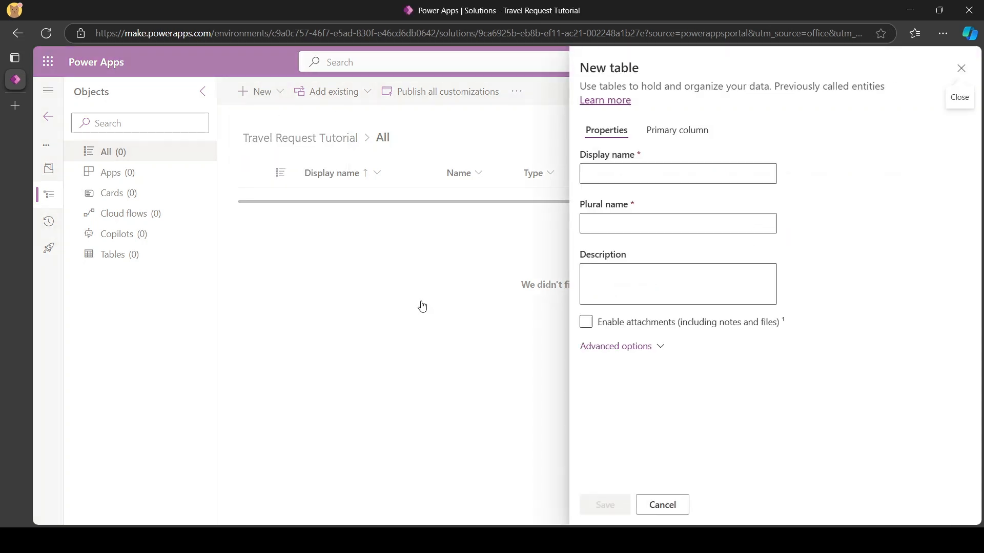
left_click(590, 172)
type("Request")
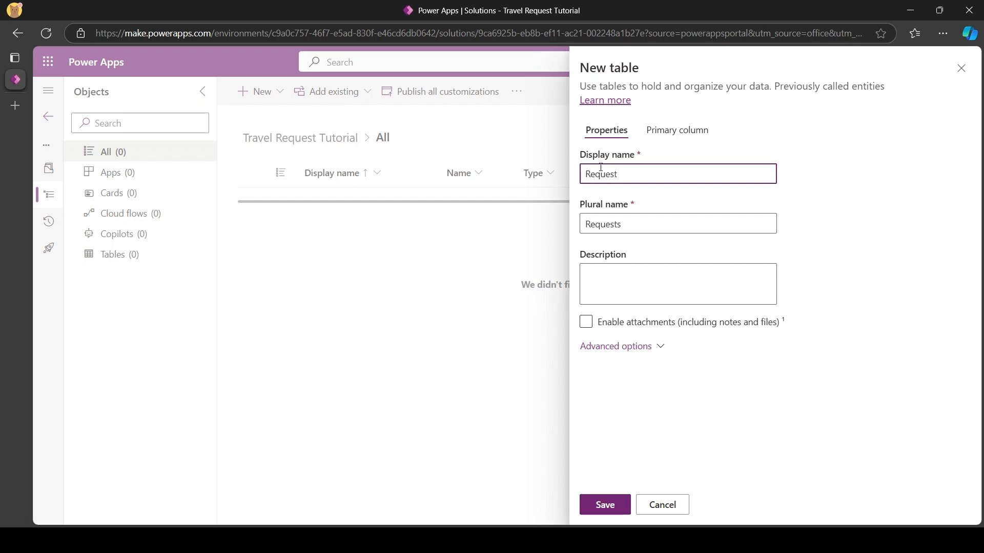
double_click(601, 167)
type("Travel Request")
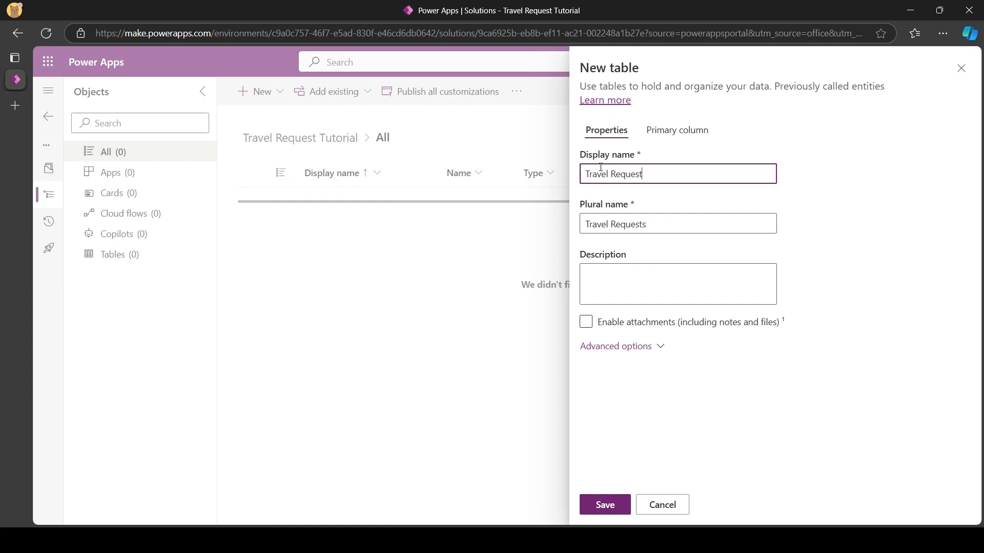
Step: Set the new table's primary column display name to Request Title
left_click(685, 129)
double_click(650, 174)
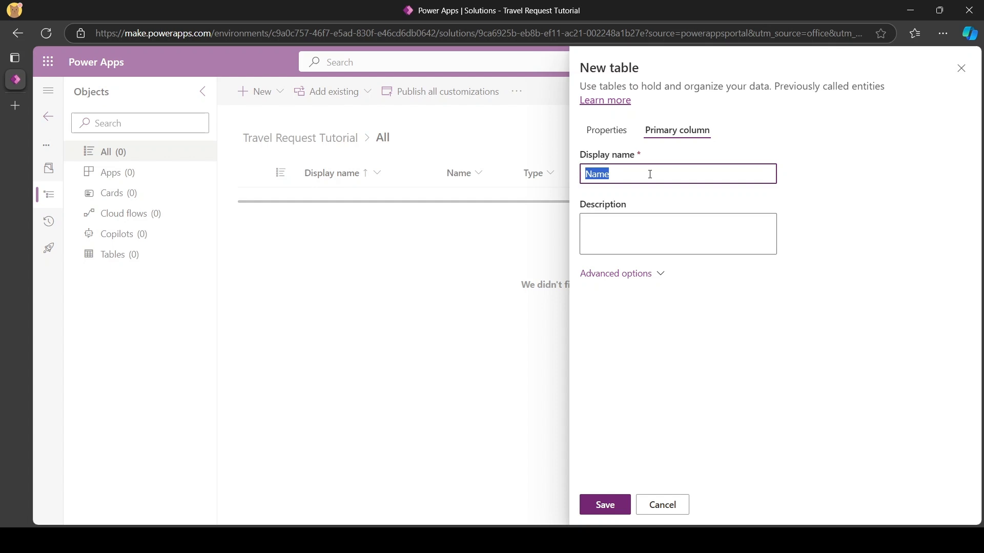
type("Request Title")
Step: Enable attachments, including notes and files, for the Travel Request table and save it
left_click(607, 129)
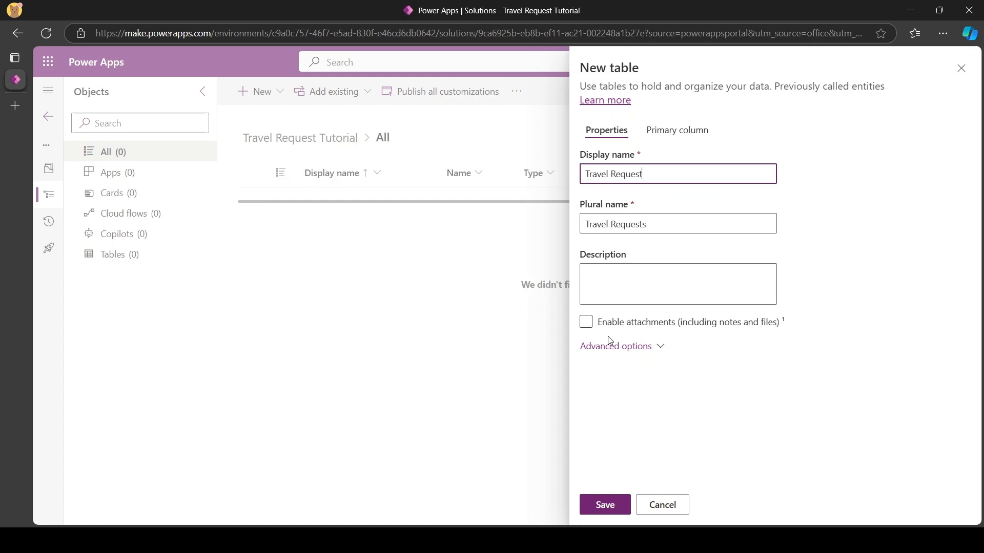
left_click(585, 321)
left_click(586, 324)
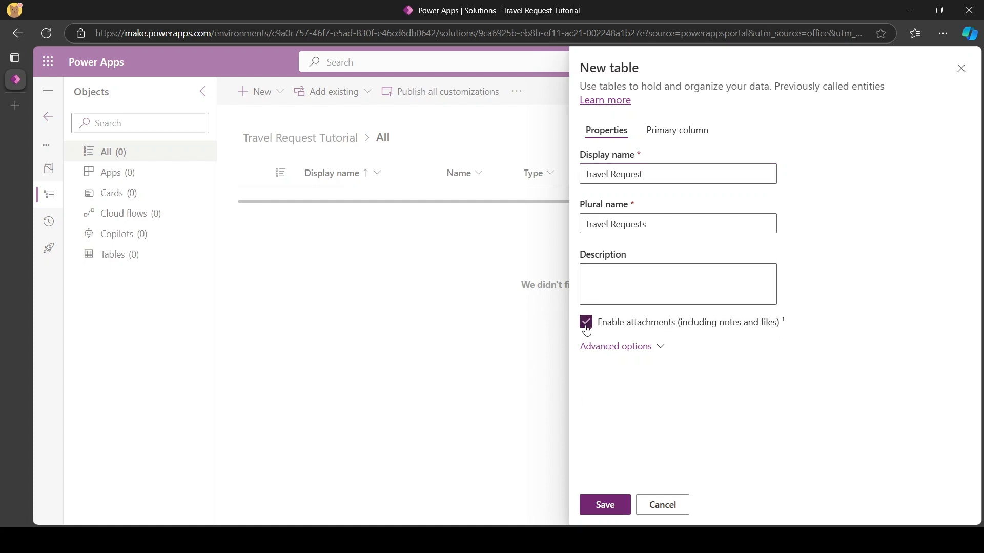
left_click(605, 510)
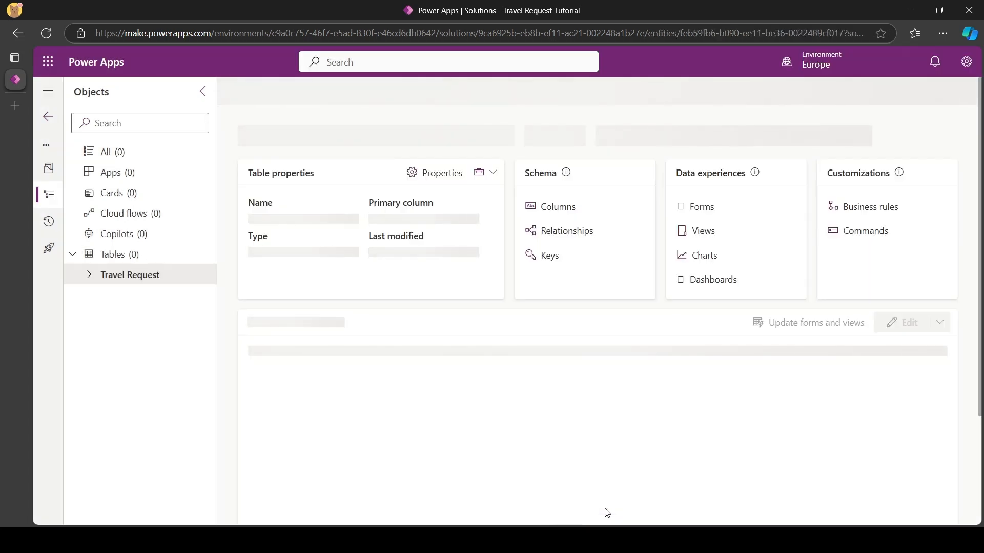
Step: Start another new table in the solution with advanced properties and name it Travel Line Items
left_click(112, 254)
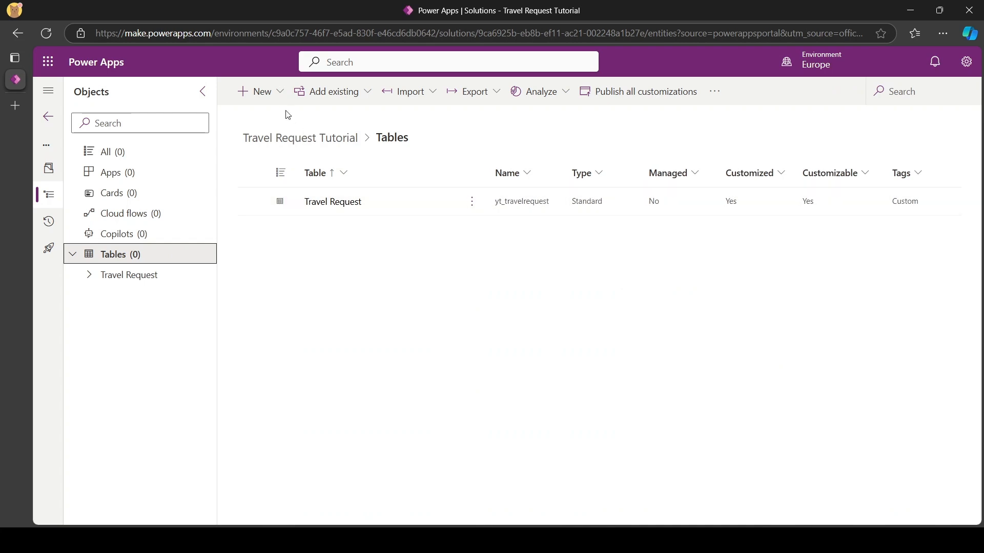
left_click(273, 96)
mouse_move(287, 278)
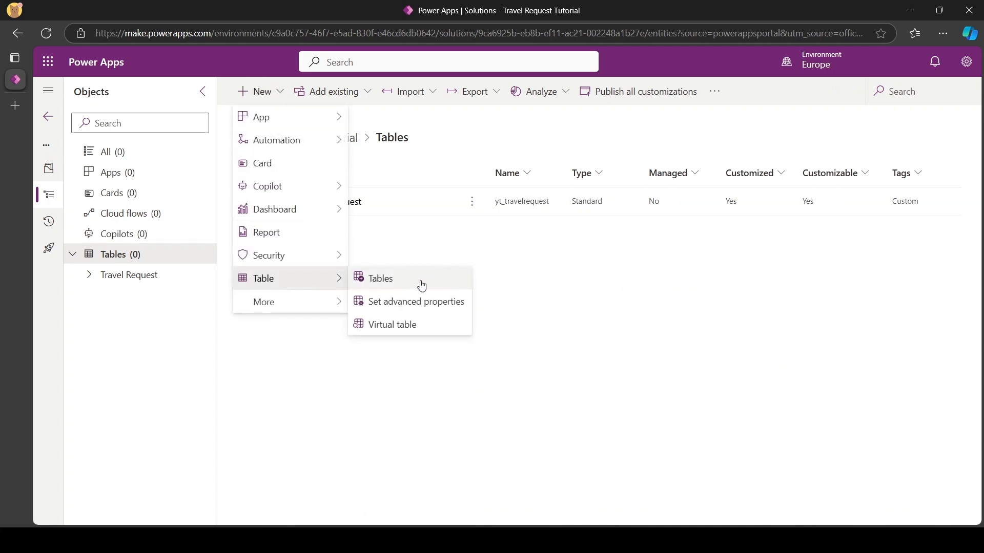
left_click(420, 302)
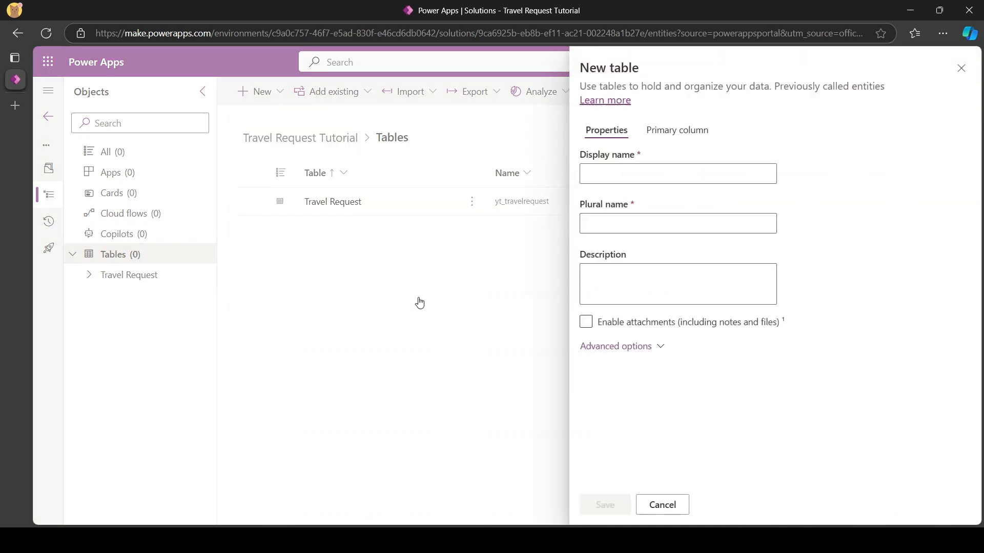
type("Tra")
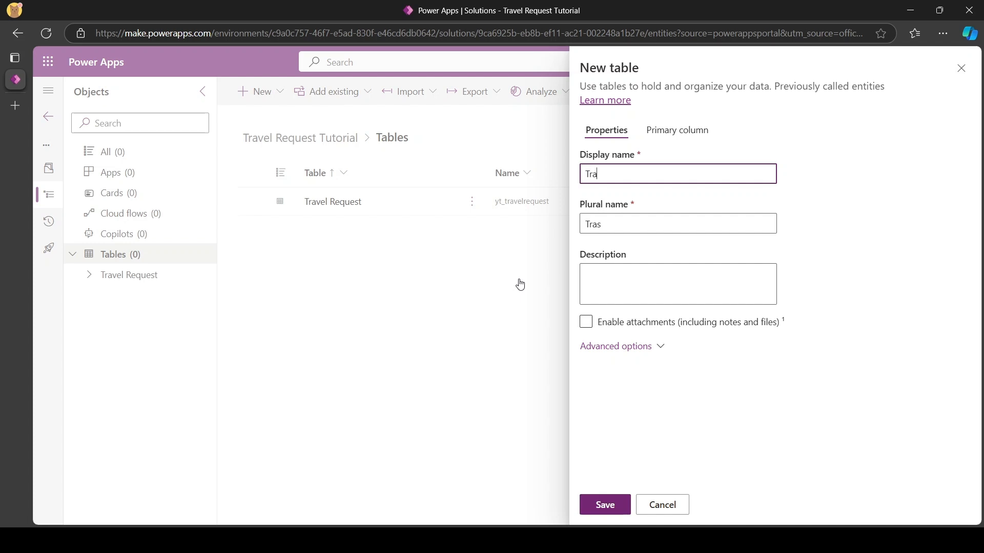
type("vel Line Items")
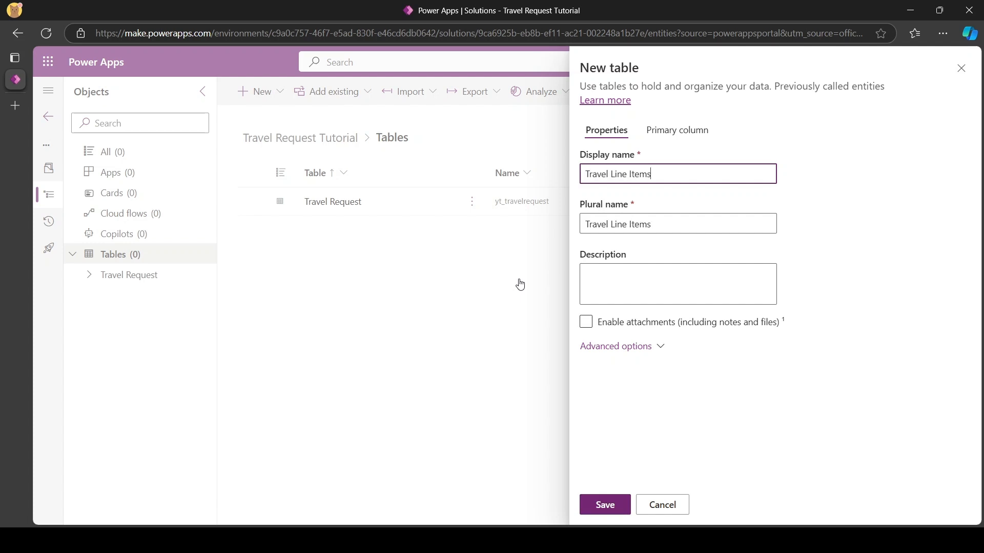
Step: Name the table's primary column Line ID, make it Optional, and save the table
left_click(700, 139)
double_click(621, 173)
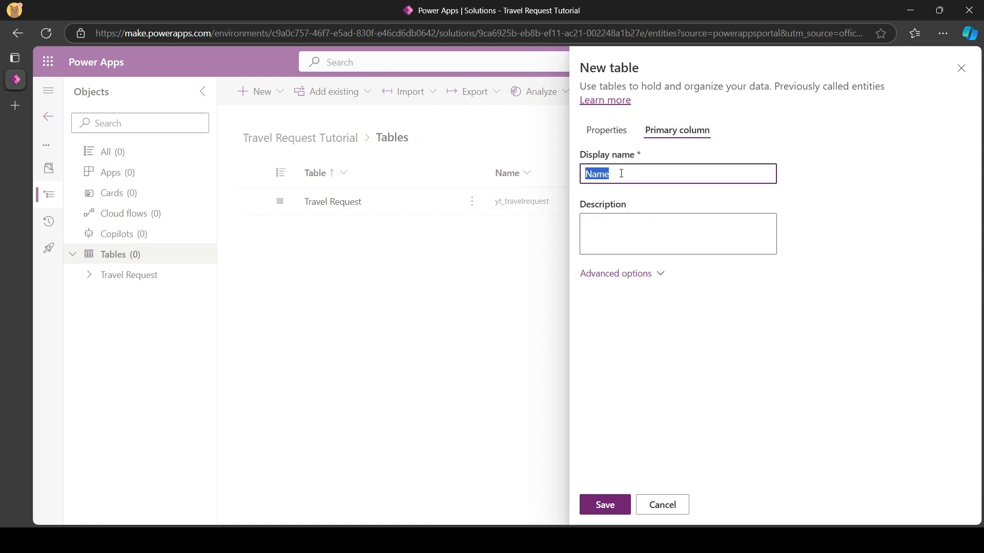
type("Line ID")
left_click(615, 274)
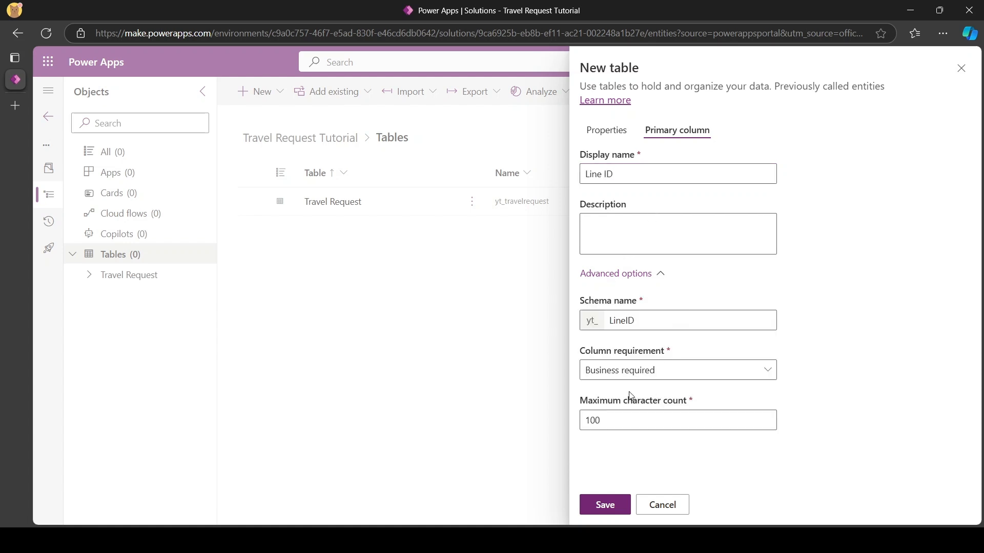
left_click(626, 374)
left_click(621, 438)
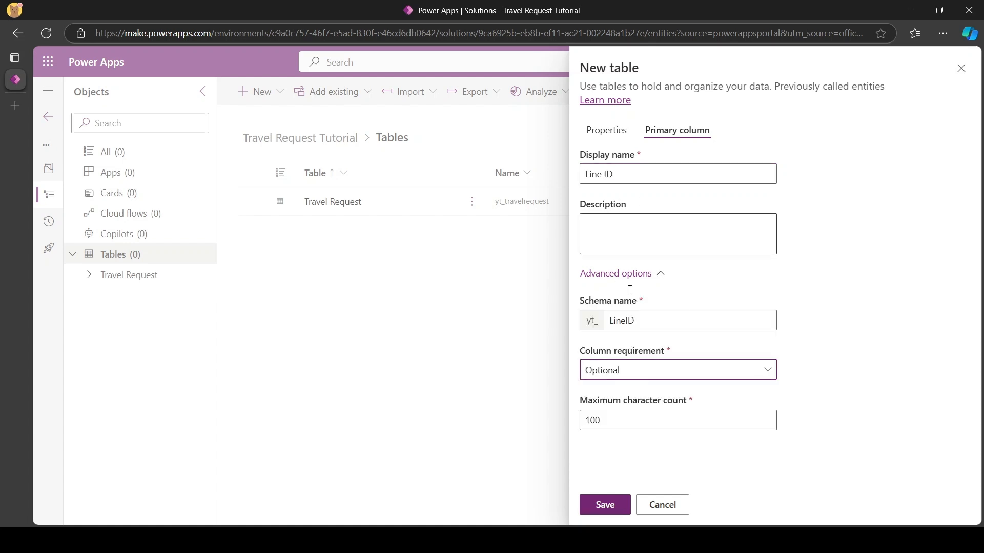
left_click(593, 511)
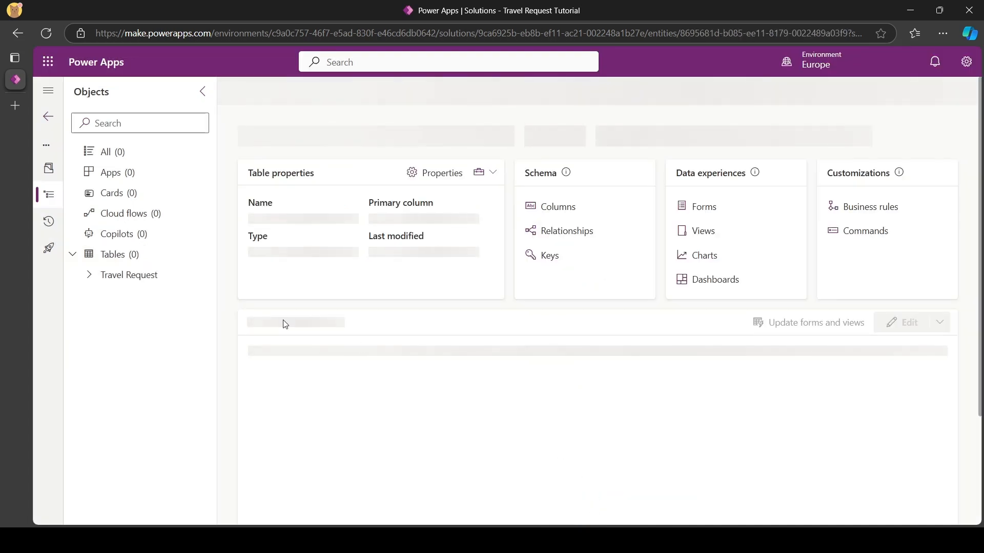
Step: Change the Travel Line Items table's Line ID column to the Autonumber data type, make it Optional, and save
left_click(555, 210)
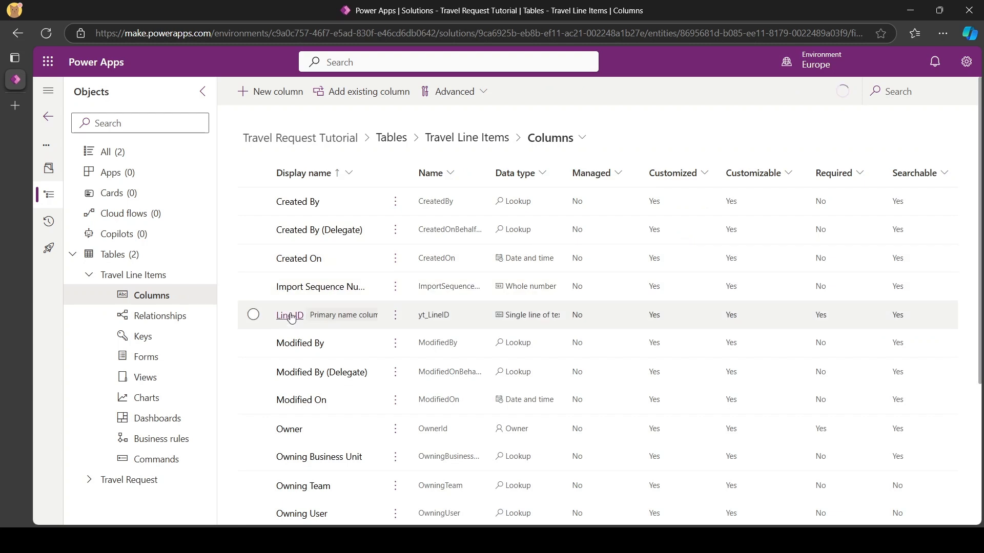
left_click(290, 316)
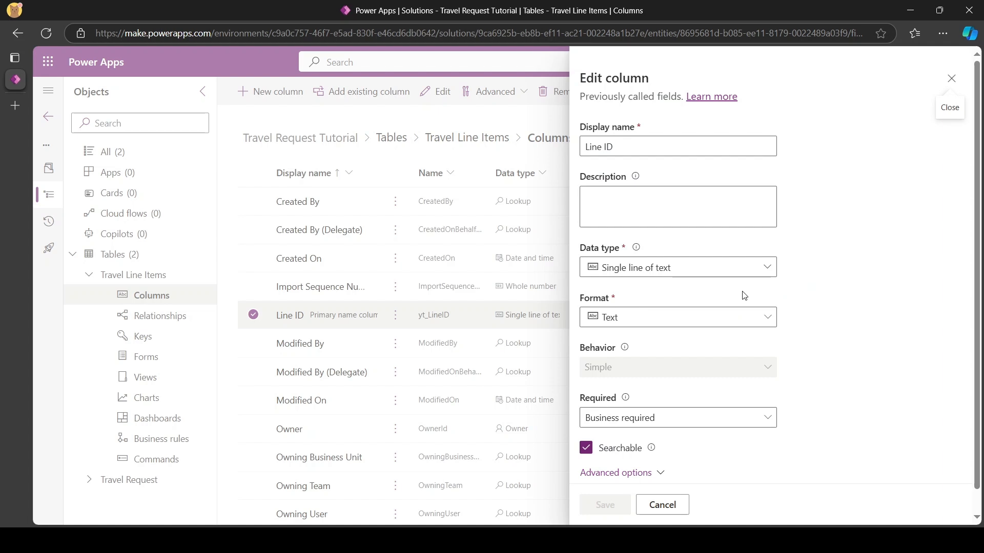
left_click(674, 279)
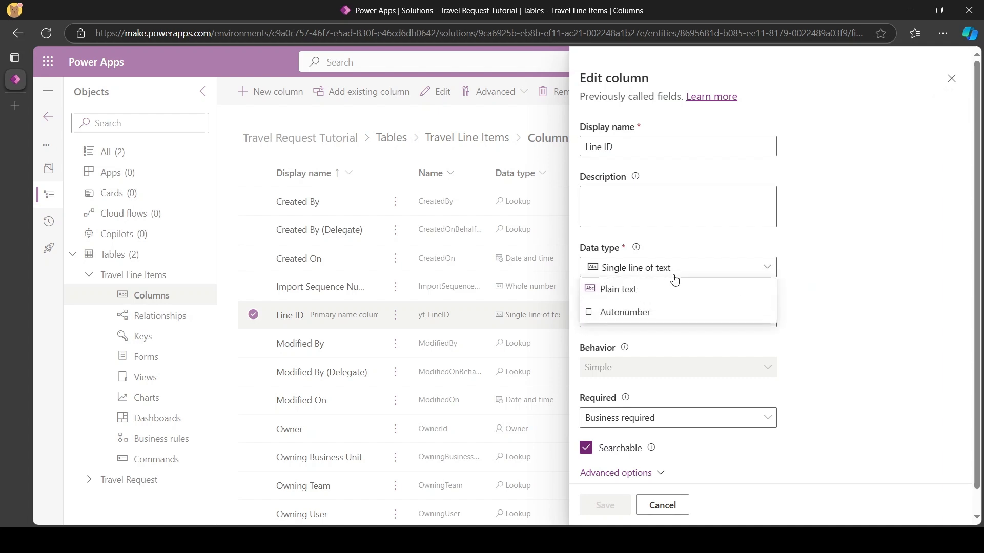
left_click(644, 311)
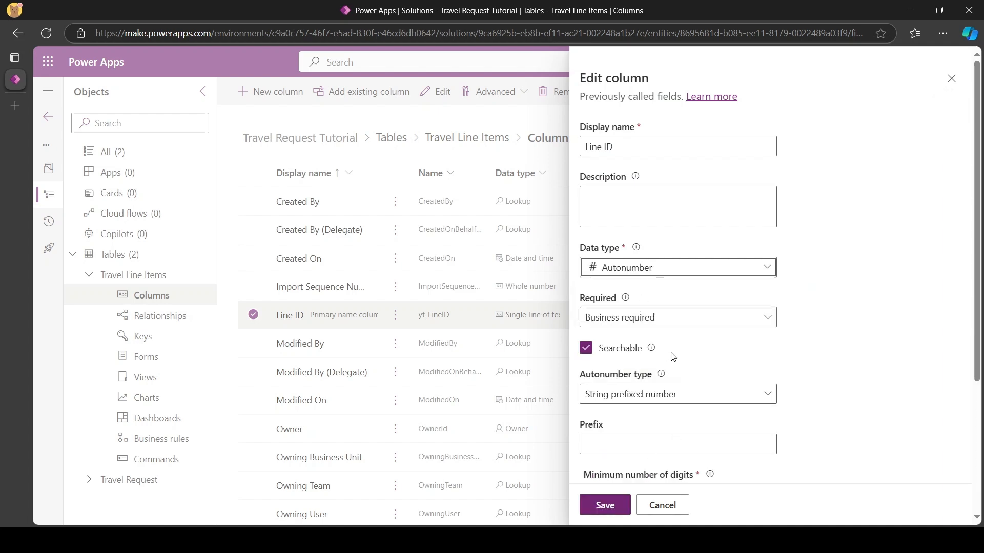
left_click(622, 319)
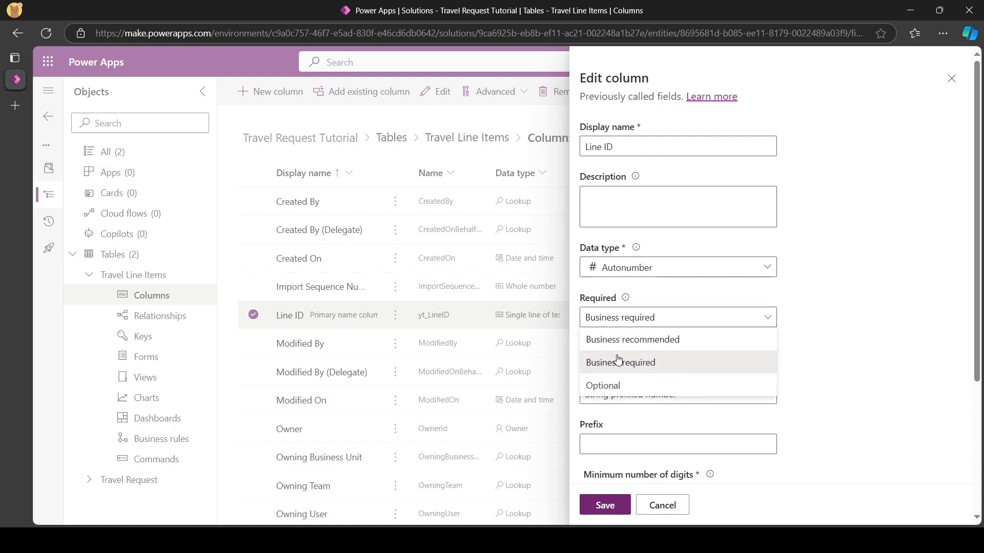
left_click(604, 388)
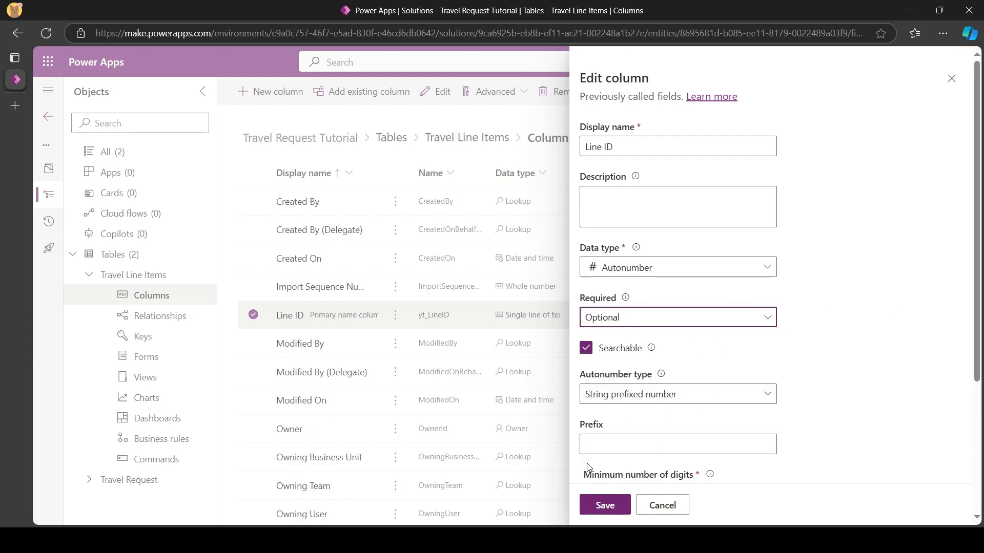
left_click(599, 505)
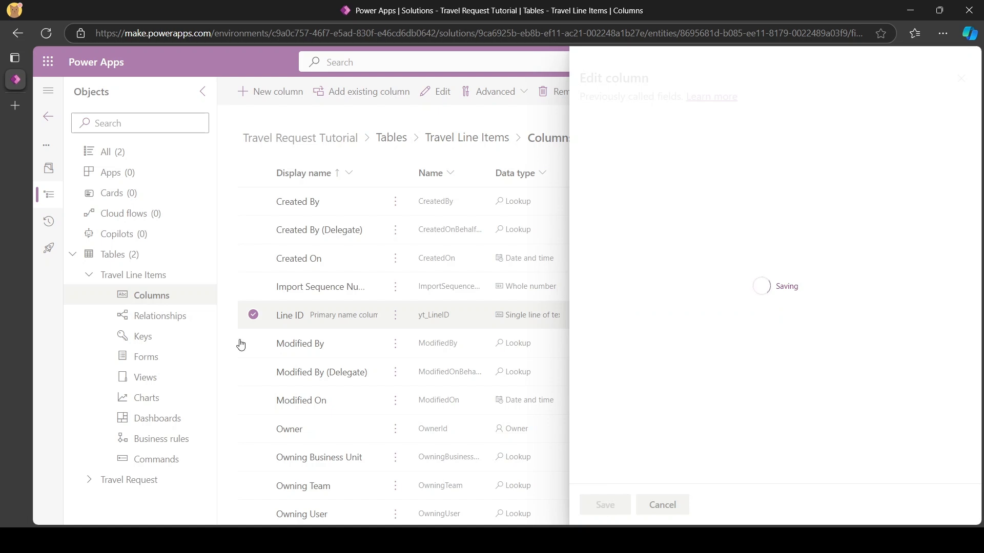
Step: Open the main Information form of the Travel Request table in the form editor
left_click(88, 274)
left_click(92, 298)
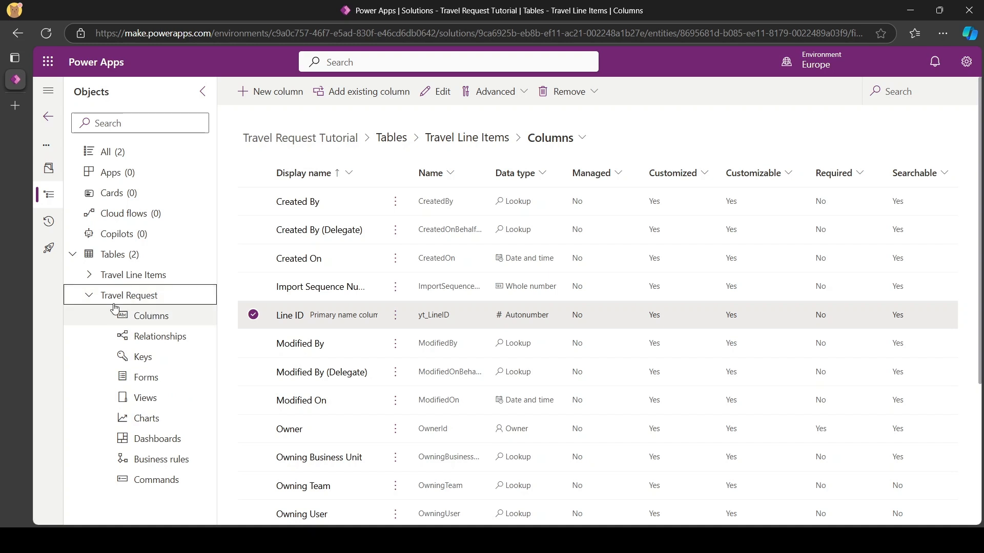
left_click(155, 380)
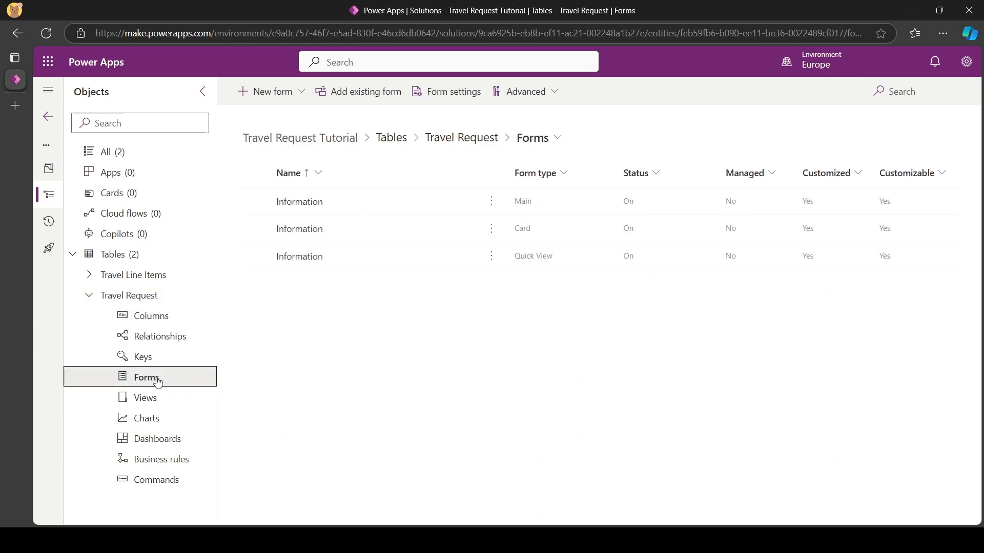
left_click(301, 202)
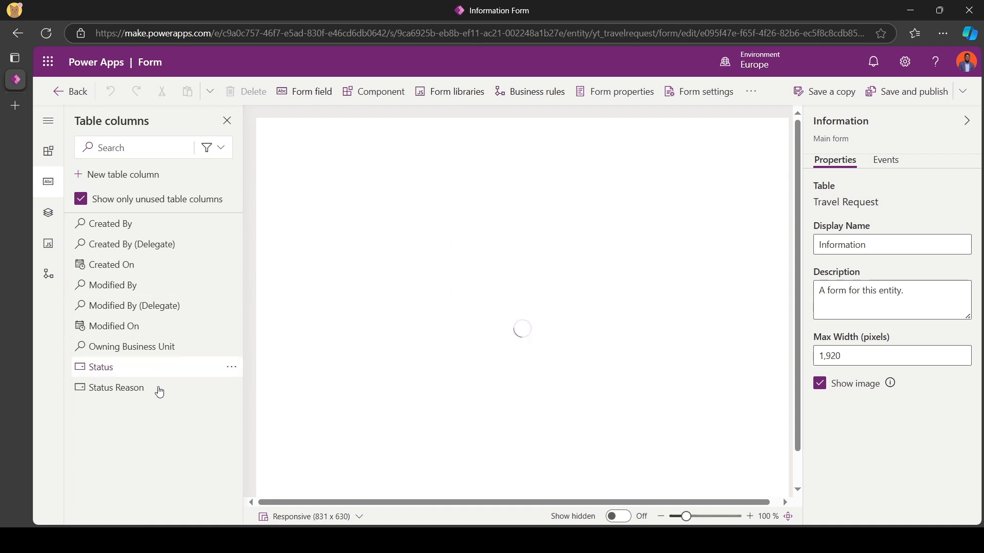
Step: Change the Created By column's display name to Requester, save it, and place it on the form between Request Title and Owner
mouse_move(143, 249)
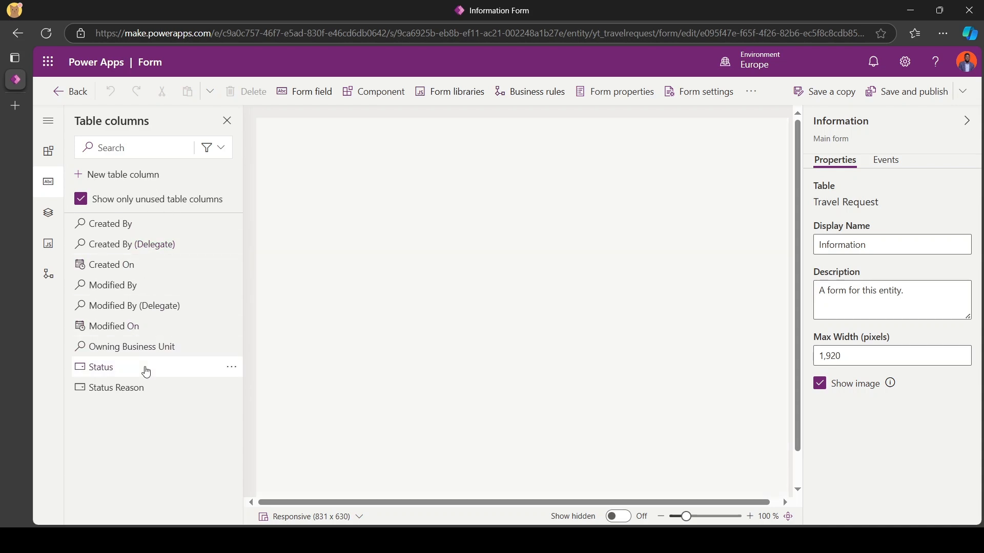
mouse_move(147, 378)
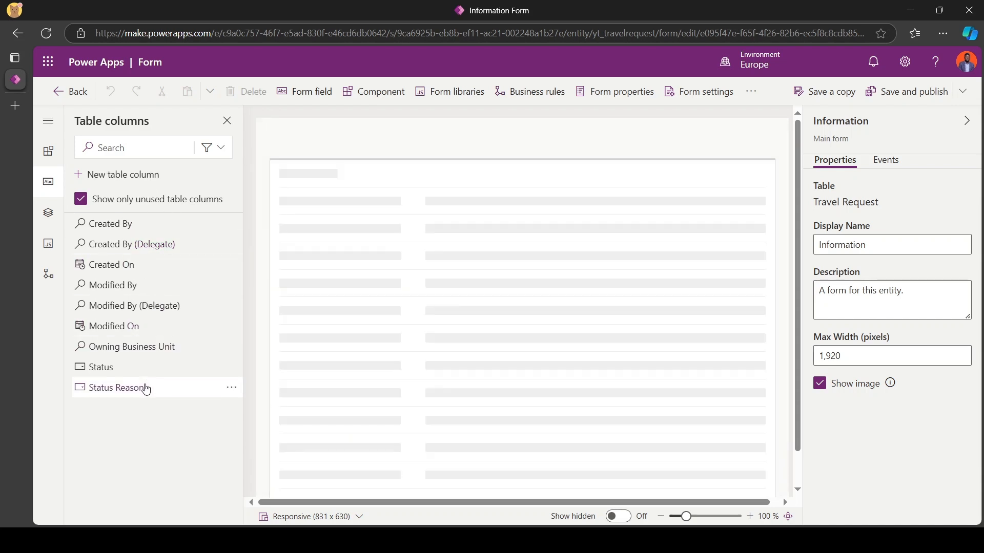
mouse_move(143, 356)
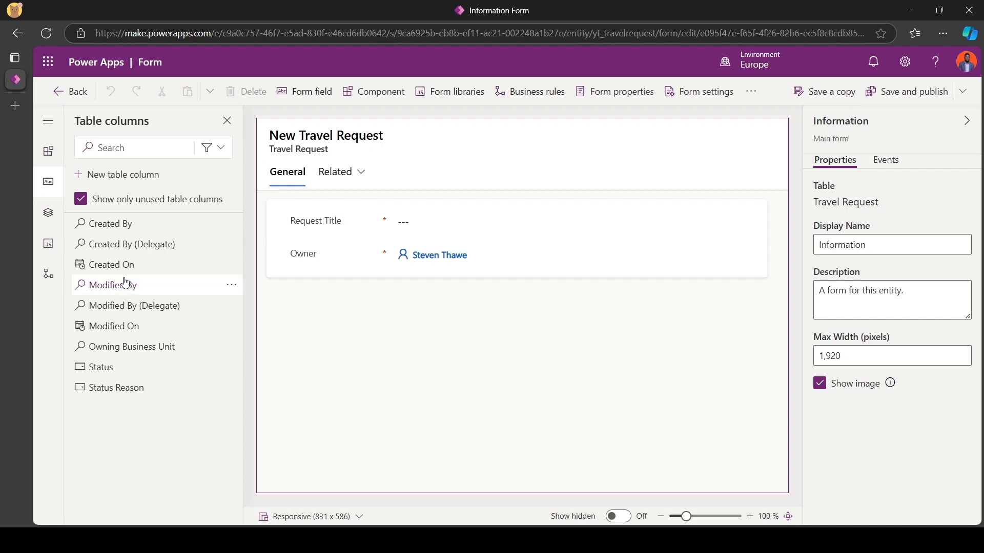
mouse_move(129, 231)
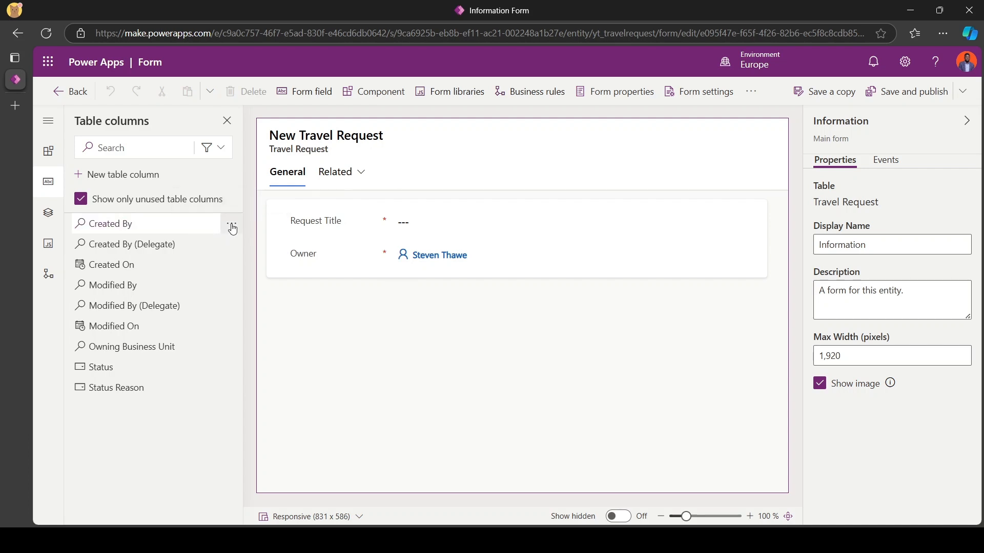
left_click(230, 224)
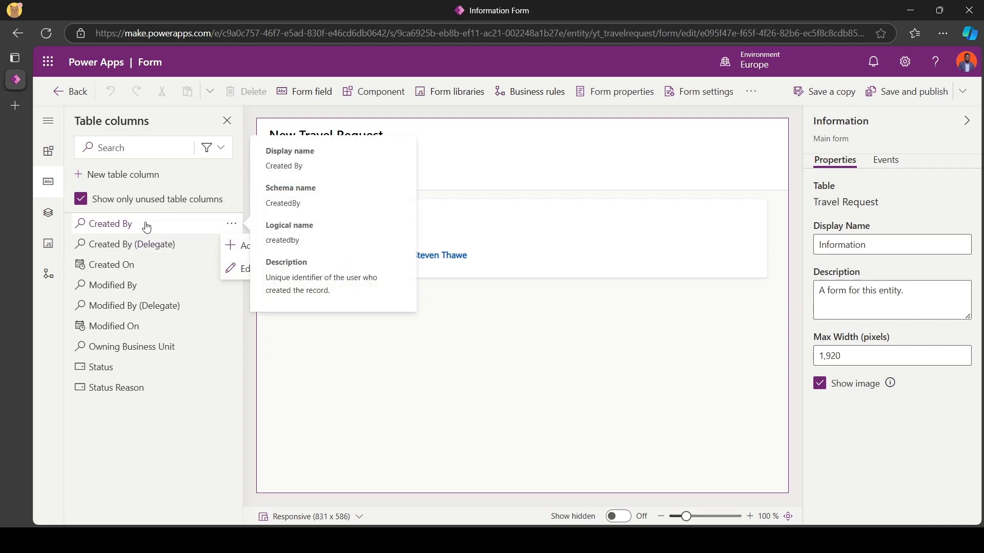
left_click(248, 271)
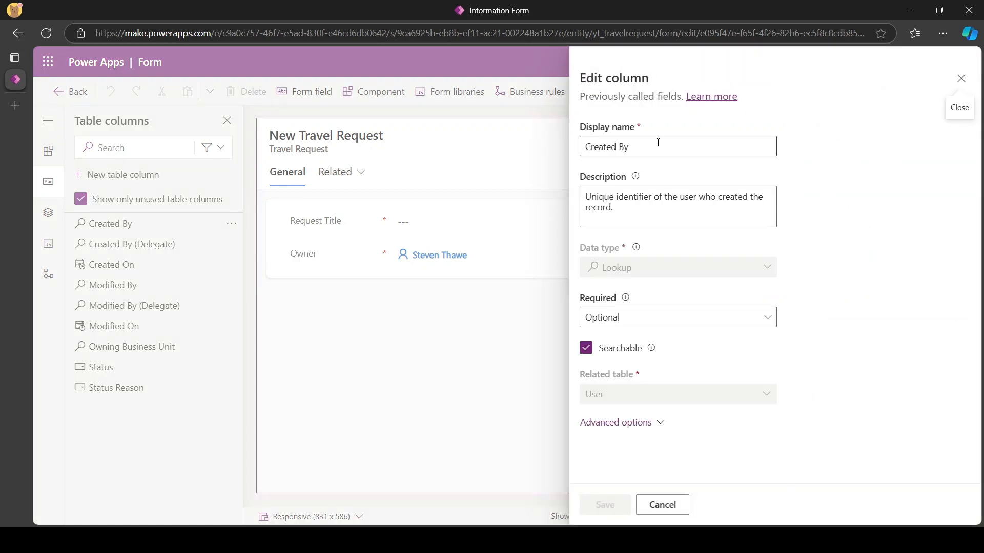
type("Requester")
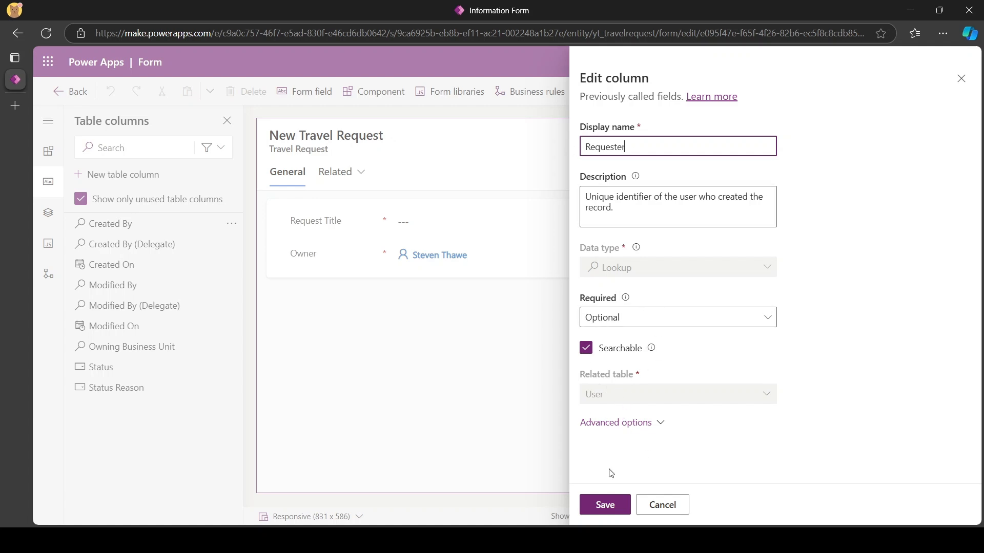
left_click(602, 504)
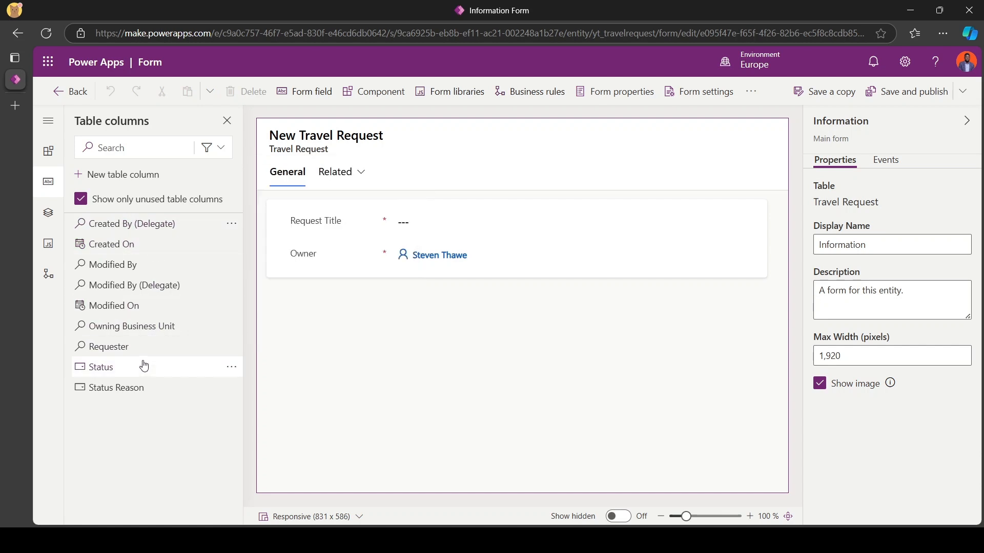
mouse_move(135, 347)
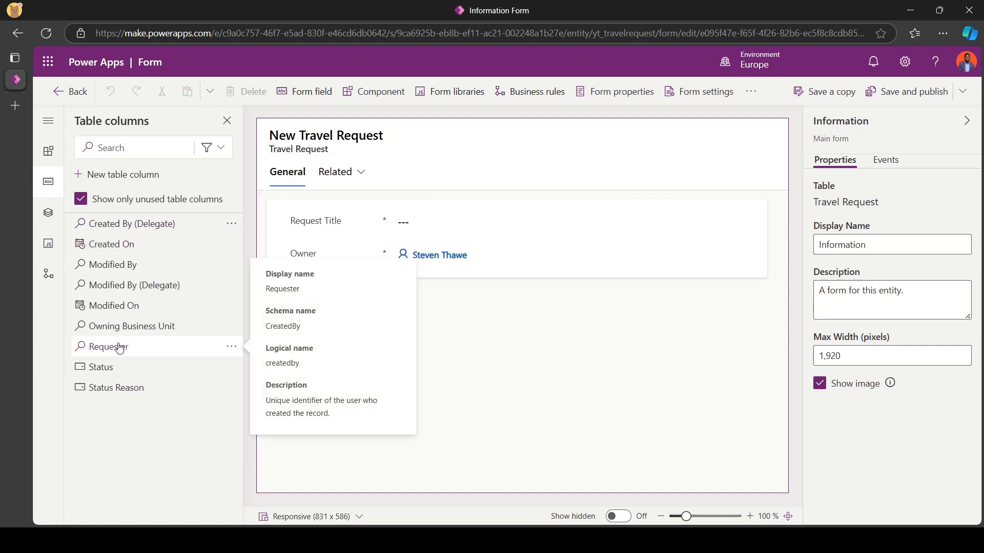
left_click_drag(118, 350, 353, 239)
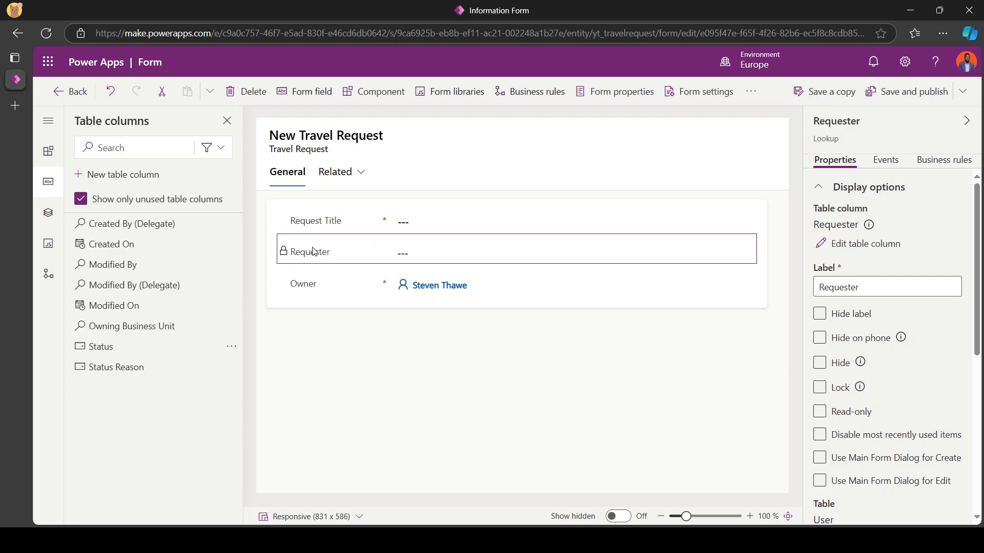
Step: Create a table column named Purpose of Travel with the Multiple lines of text data type in Text format, and save it
left_click(130, 175)
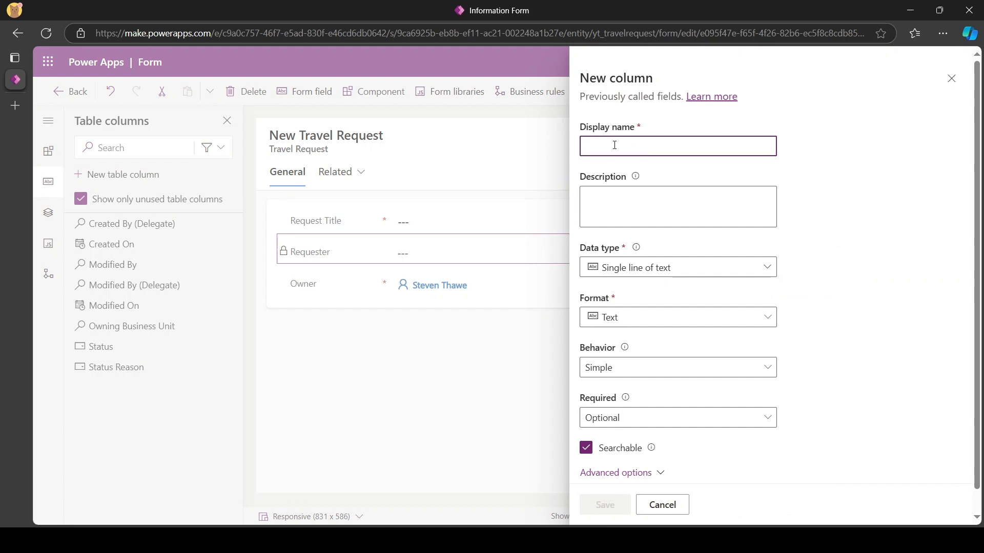
type("Purpose")
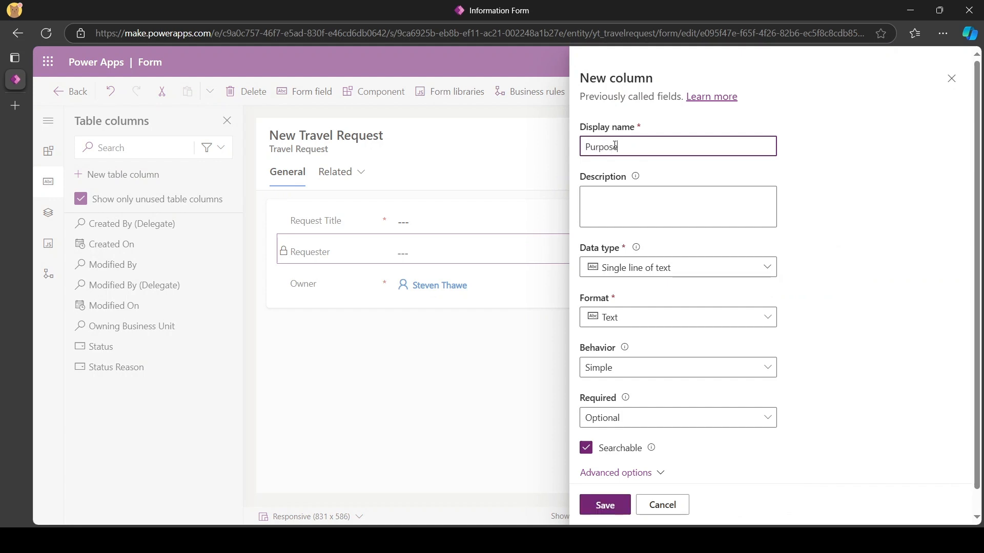
type(" of Travel")
left_click(646, 269)
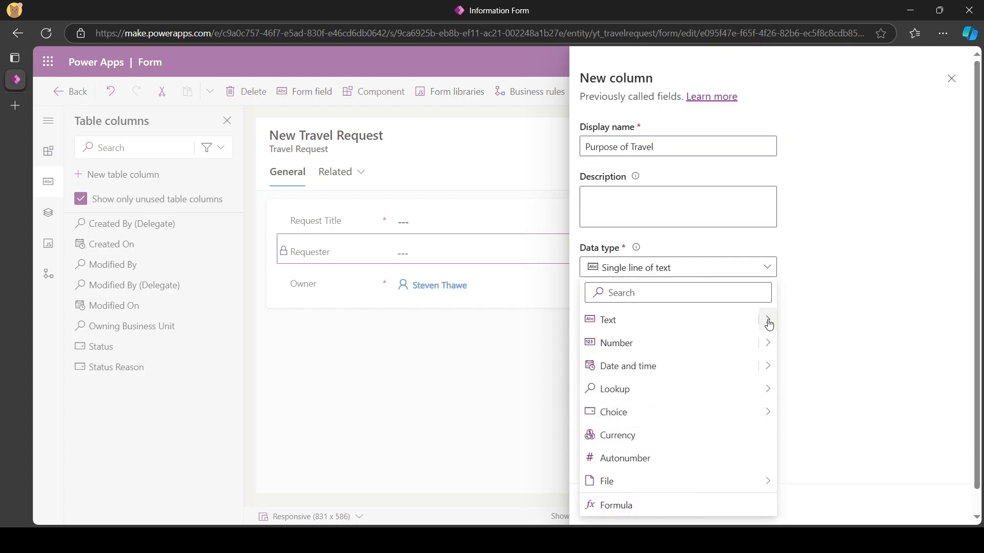
mouse_move(767, 320)
left_click(836, 488)
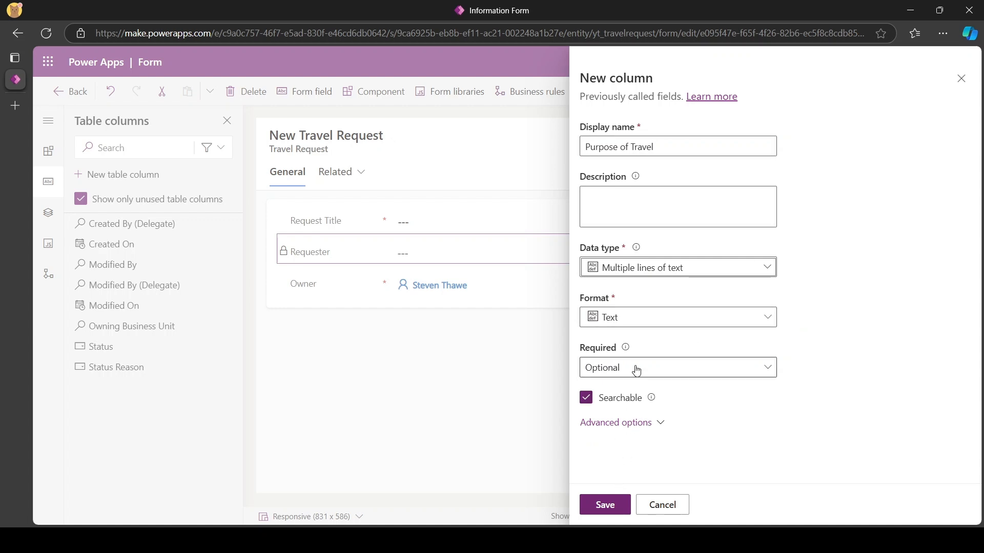
left_click(604, 507)
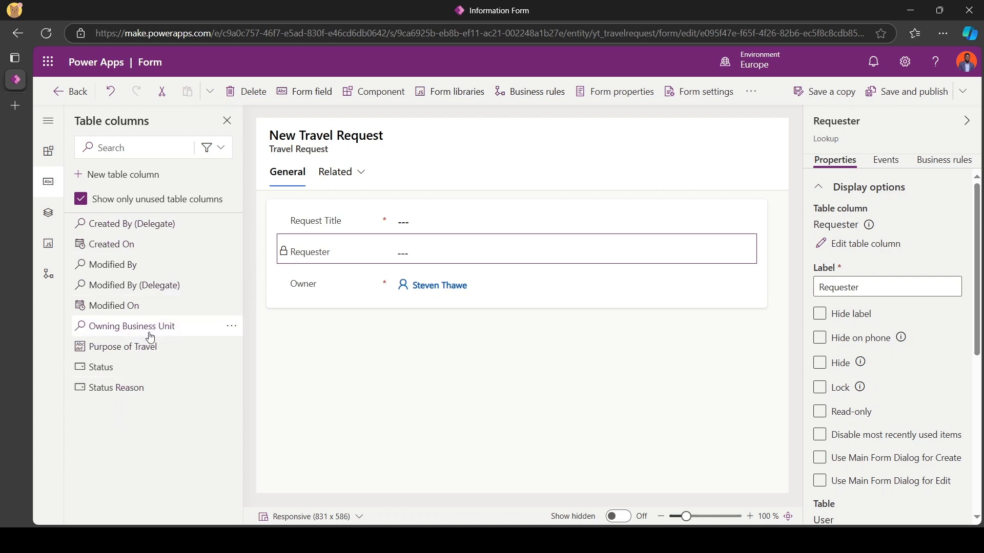
Step: Filter the table columns list to show only Custom columns
mouse_move(150, 337)
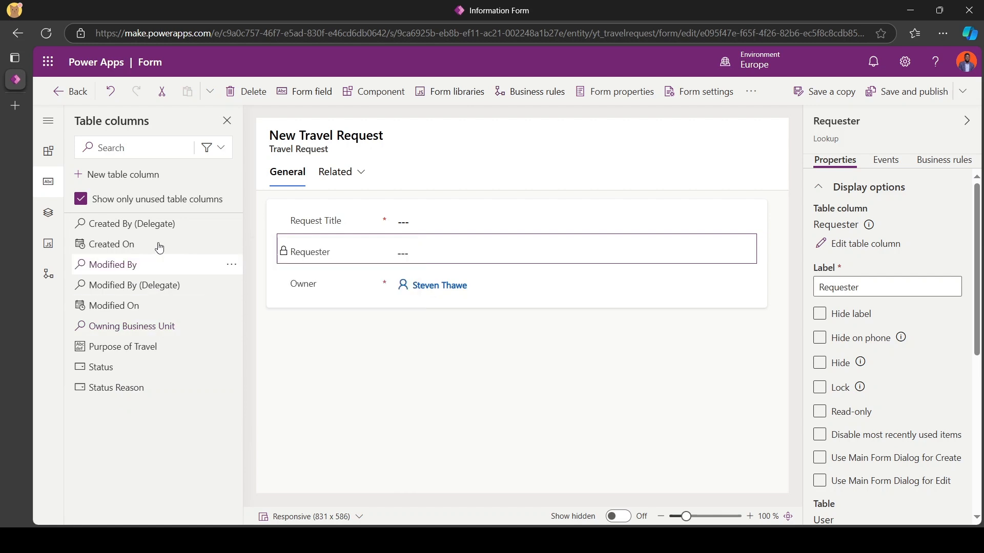
left_click(218, 157)
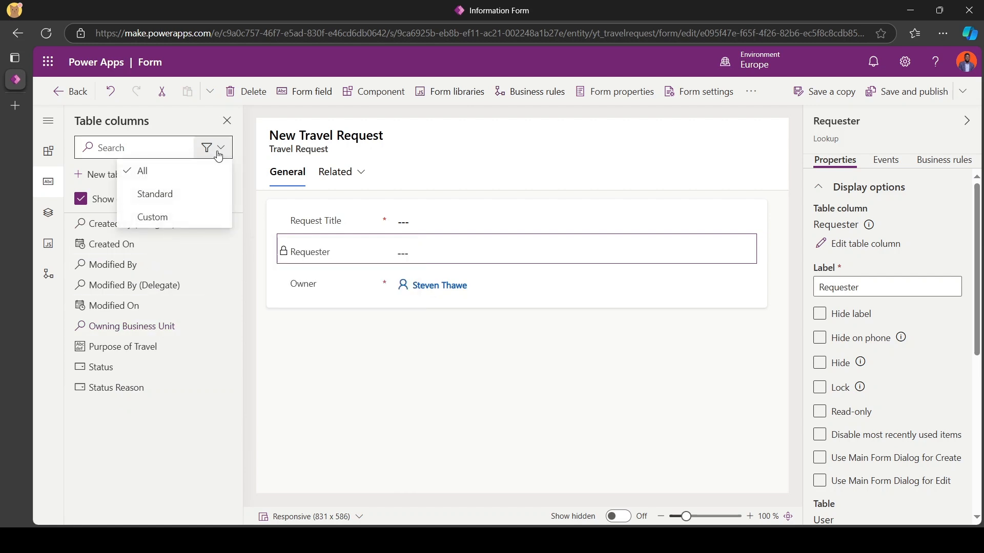
left_click(150, 218)
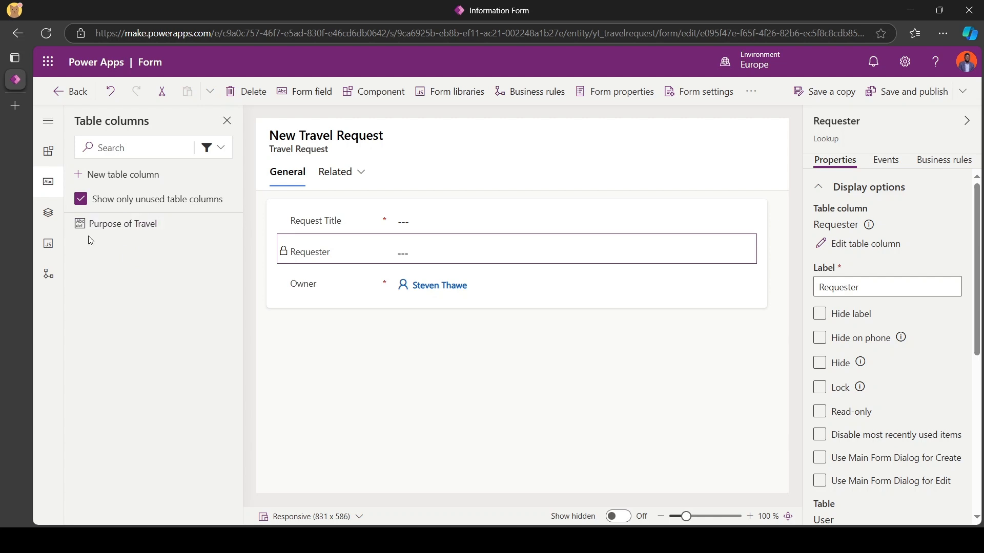
mouse_move(103, 233)
Step: Create a table column named Start Date with the Date and time data type in Date only format, and save it
left_click(123, 174)
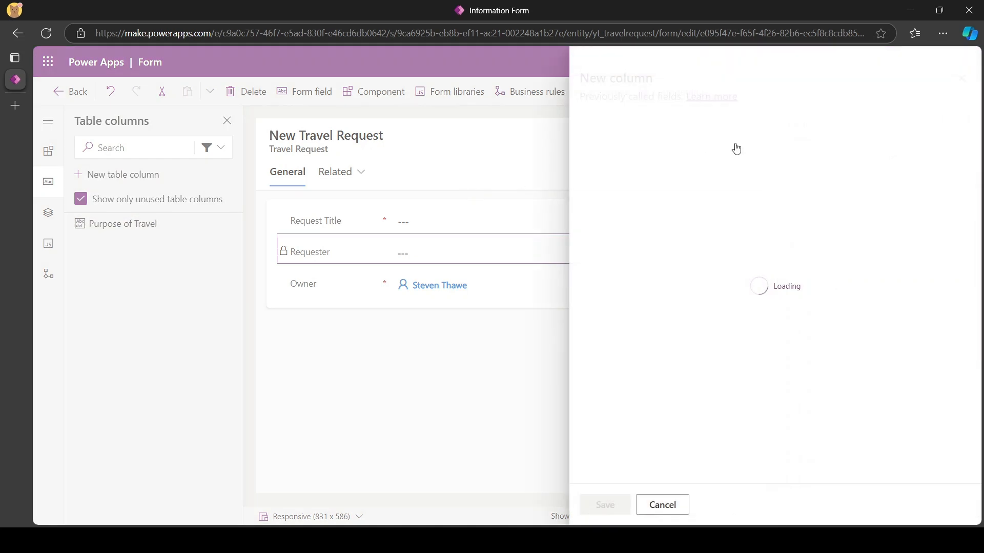
type("Start Date")
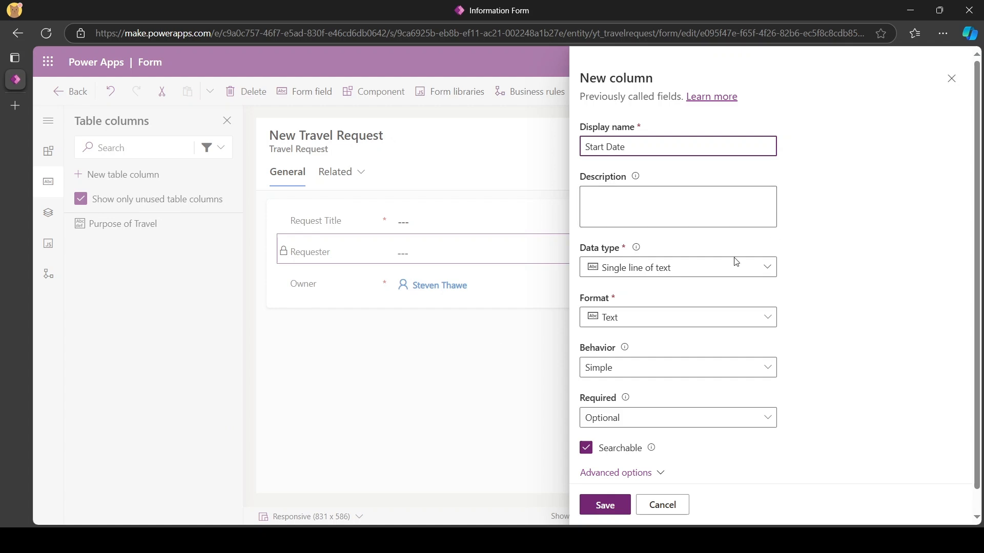
left_click(733, 270)
mouse_move(764, 366)
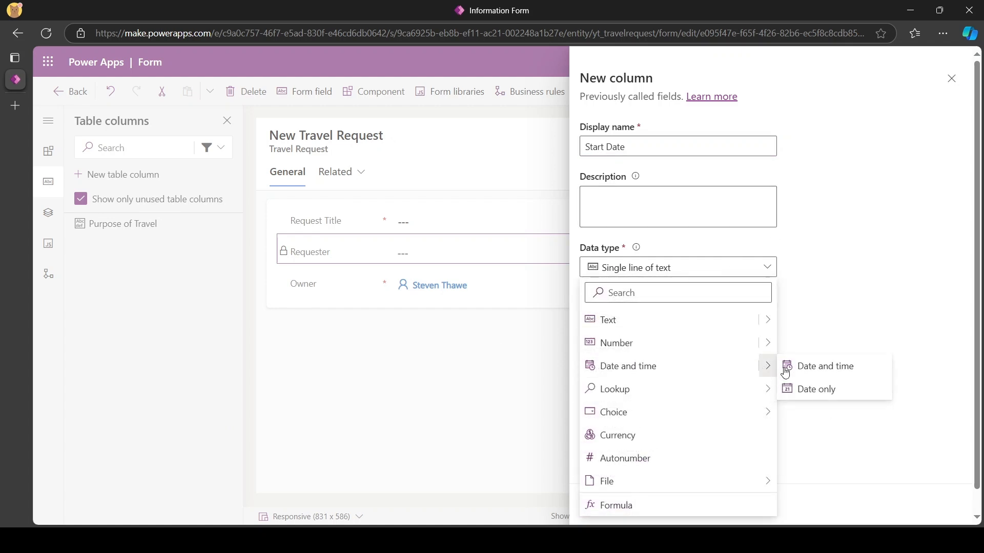
left_click(804, 389)
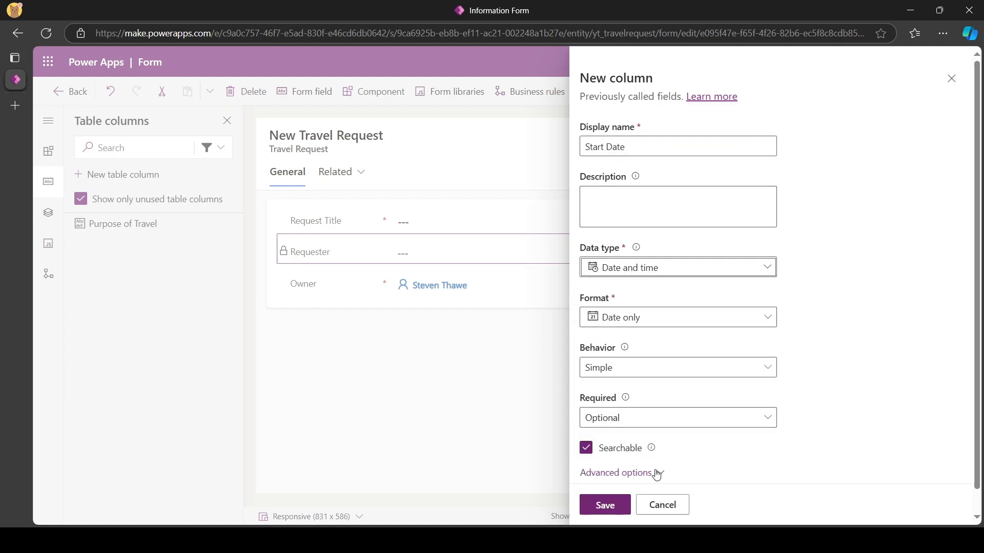
left_click(611, 505)
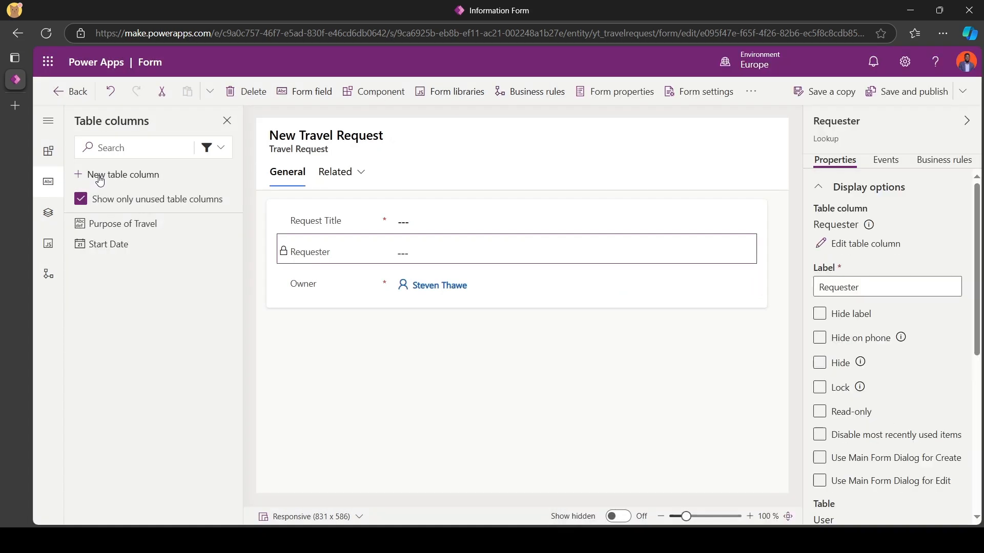
Step: Create a table column named End Date with the Date and time data type in Date only format, and save it
left_click(100, 180)
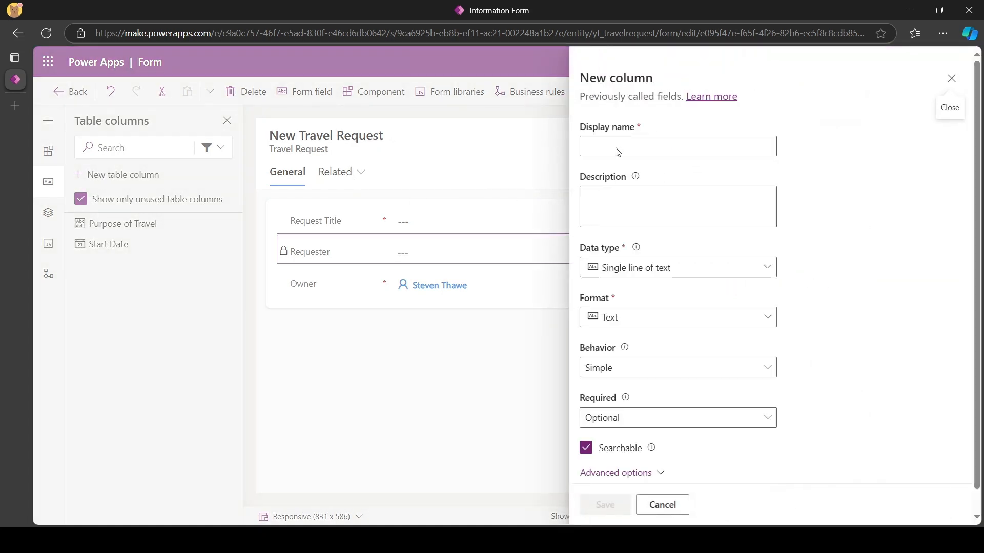
left_click(616, 148)
type("En")
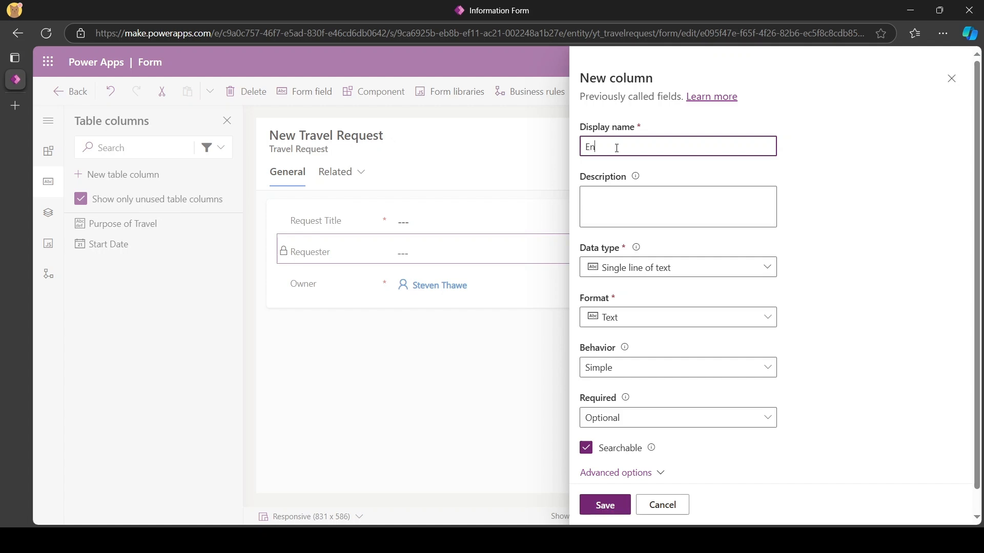
type("d Date")
left_click(674, 268)
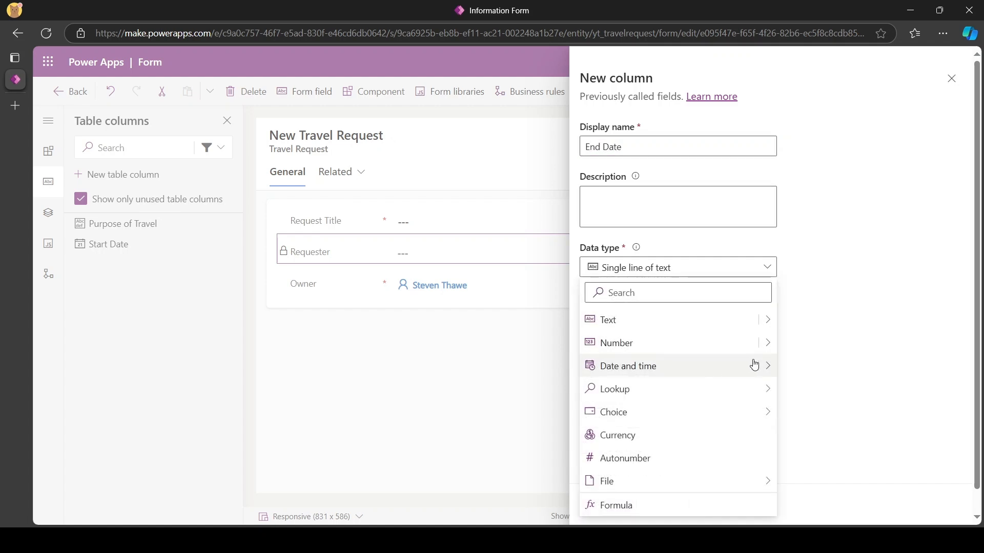
mouse_move(769, 367)
left_click(789, 388)
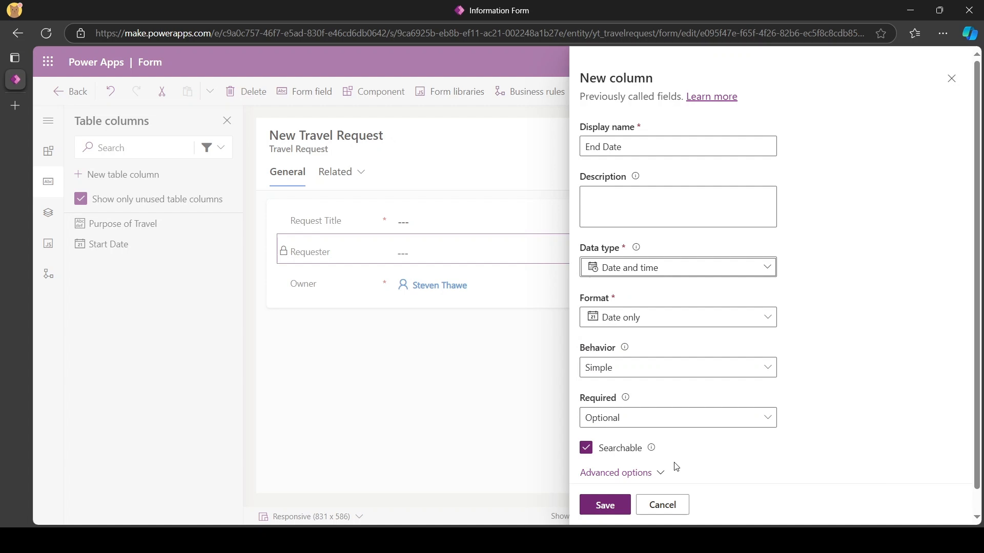
left_click(612, 507)
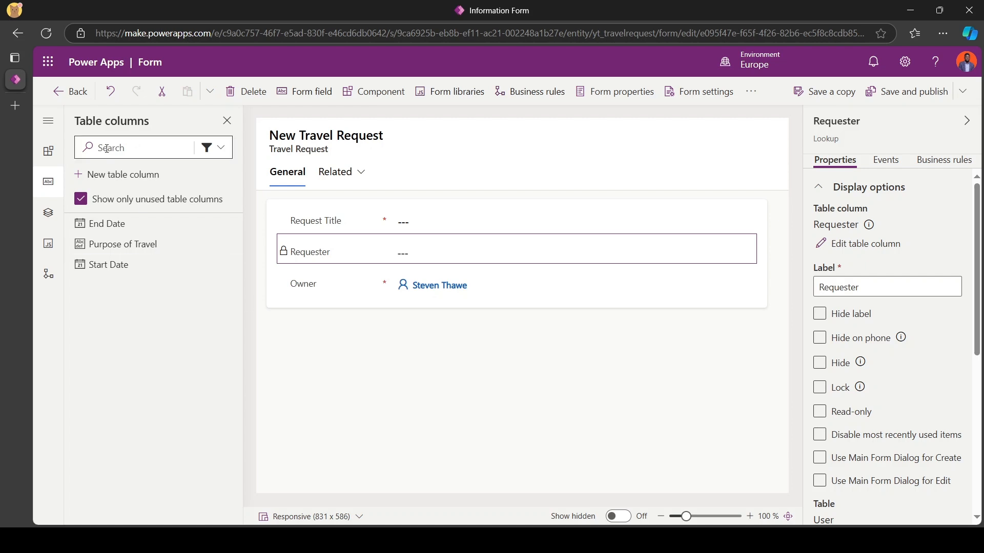
Step: Create a Lookup column named Supervisor with User as its related table, and save it
left_click(119, 177)
left_click(695, 145)
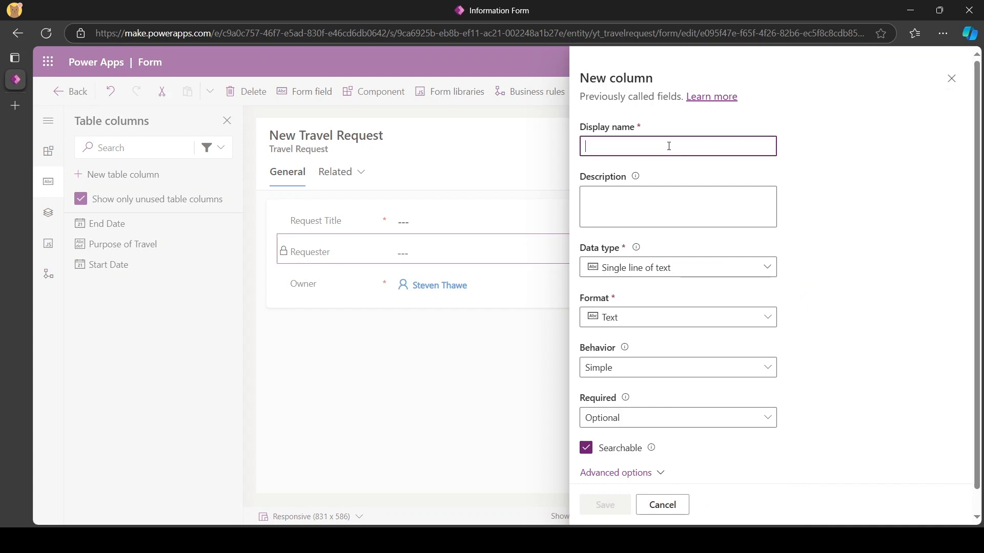
type("Superv")
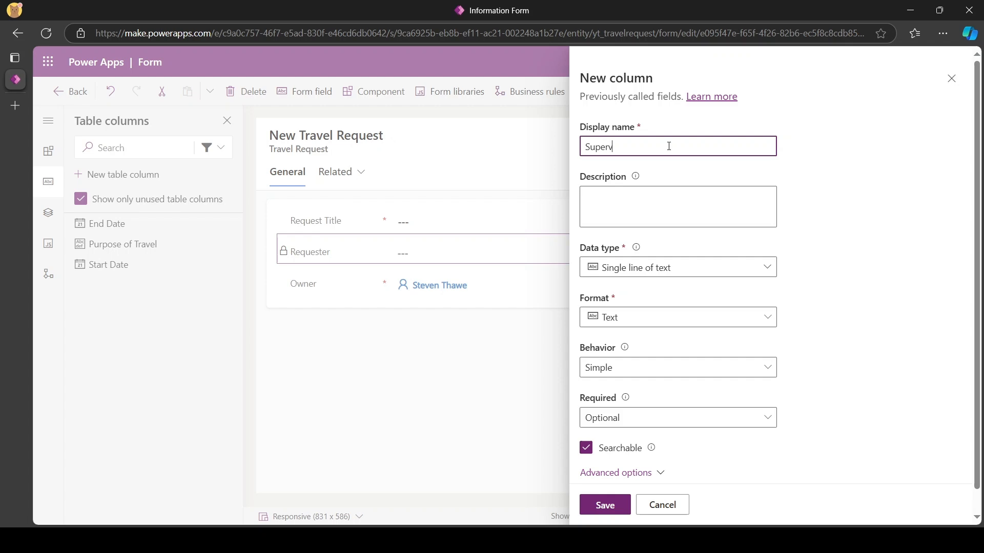
type("isor")
left_click(693, 268)
mouse_move(758, 390)
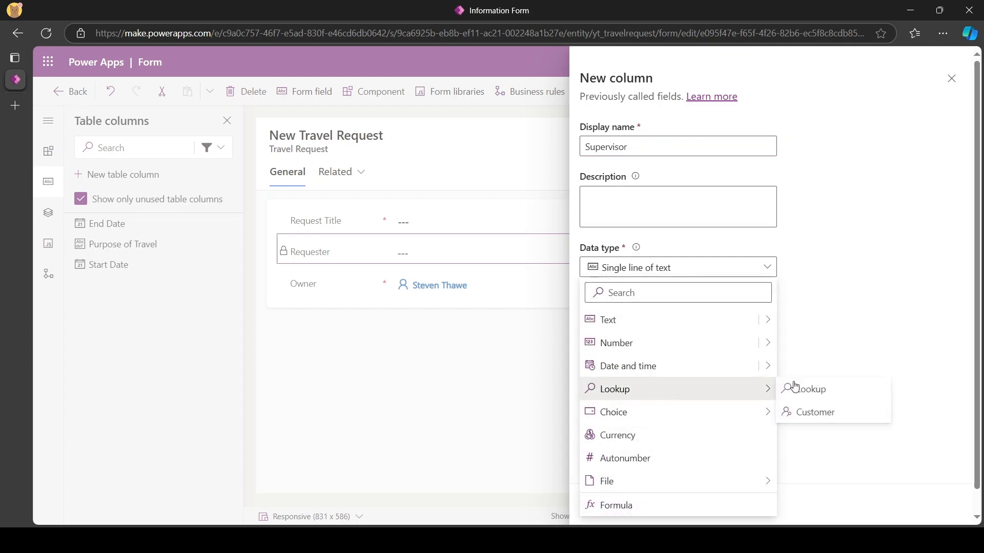
left_click(825, 388)
left_click(650, 389)
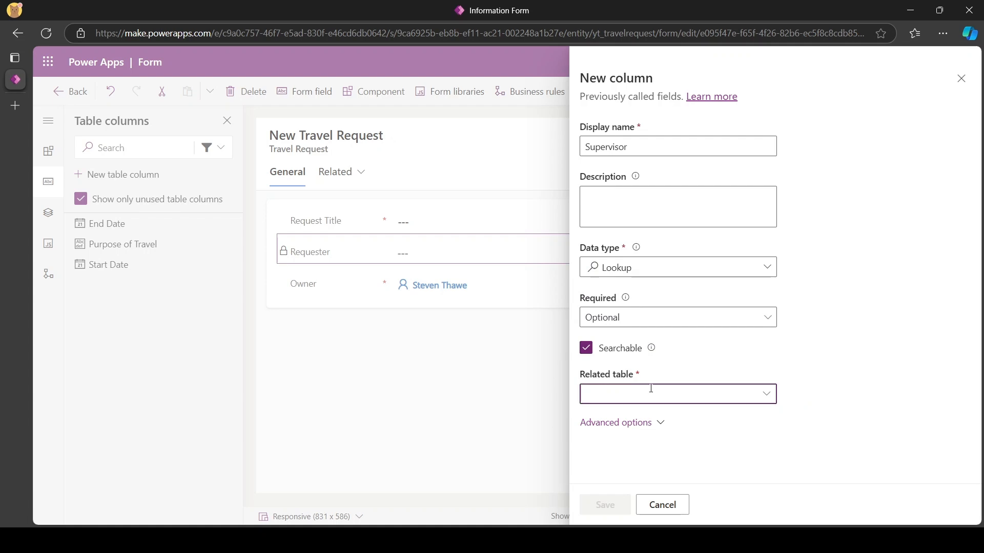
type("User")
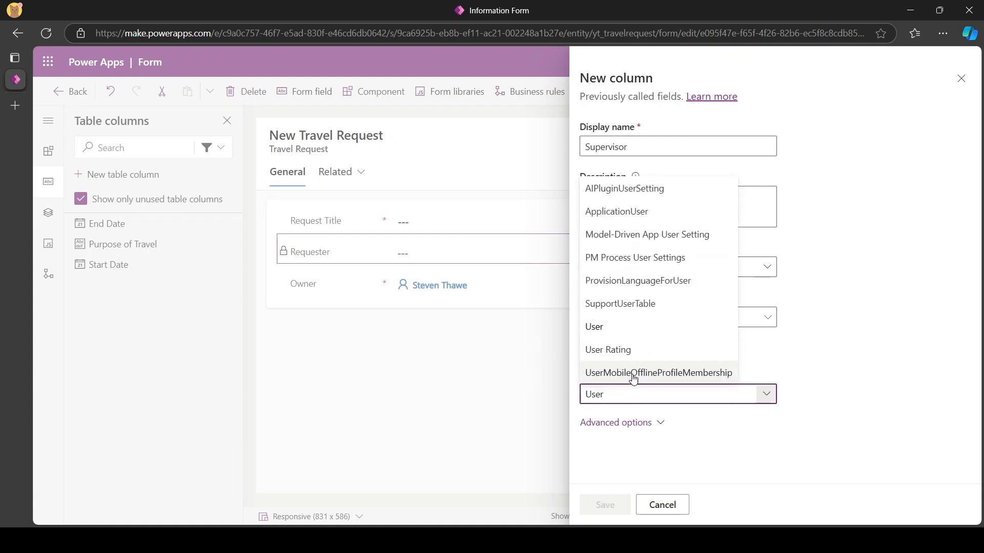
left_click(635, 328)
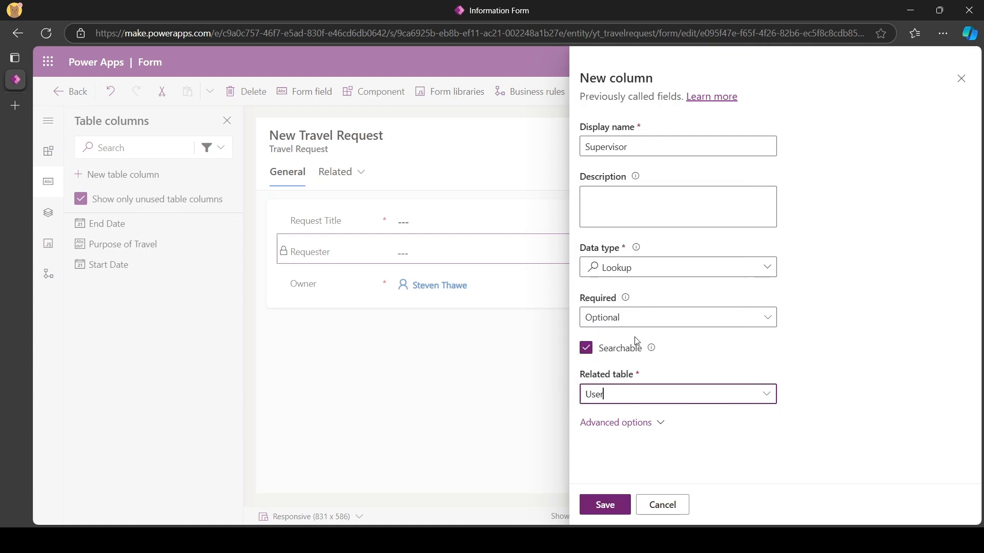
left_click(607, 504)
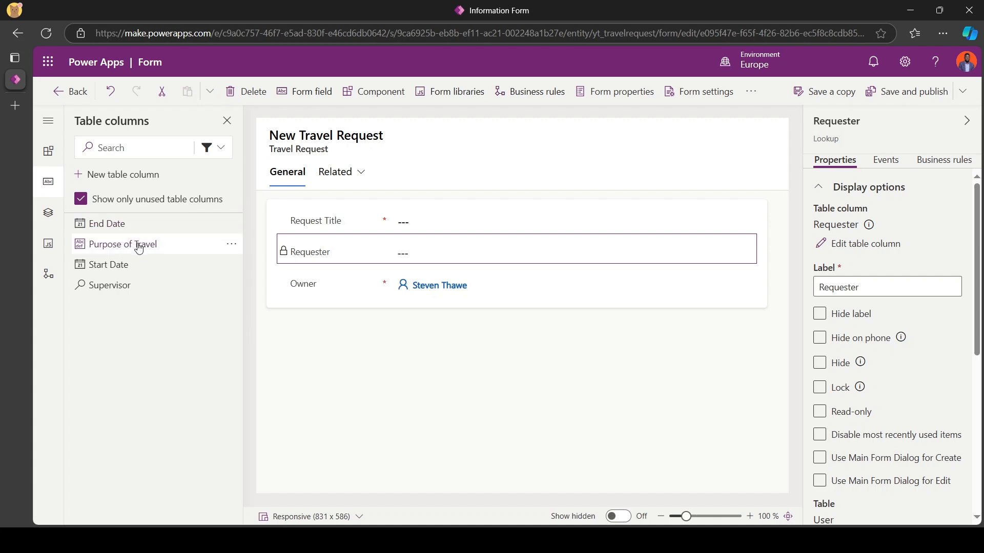
Step: Add the Purpose of Travel, Start Date, End Date and Supervisor columns to the form, in that order between Request Title and Requester
mouse_move(136, 244)
left_mouse_down()
mouse_move(404, 249)
mouse_move(463, 222)
left_mouse_up()
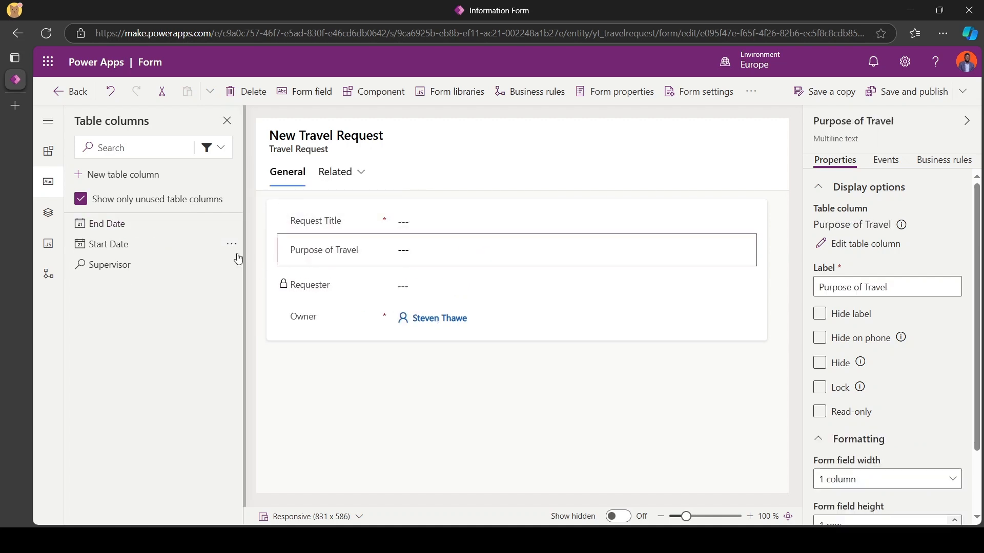
mouse_move(123, 244)
left_mouse_down()
mouse_move(348, 258)
mouse_move(349, 279)
left_mouse_up()
mouse_move(117, 227)
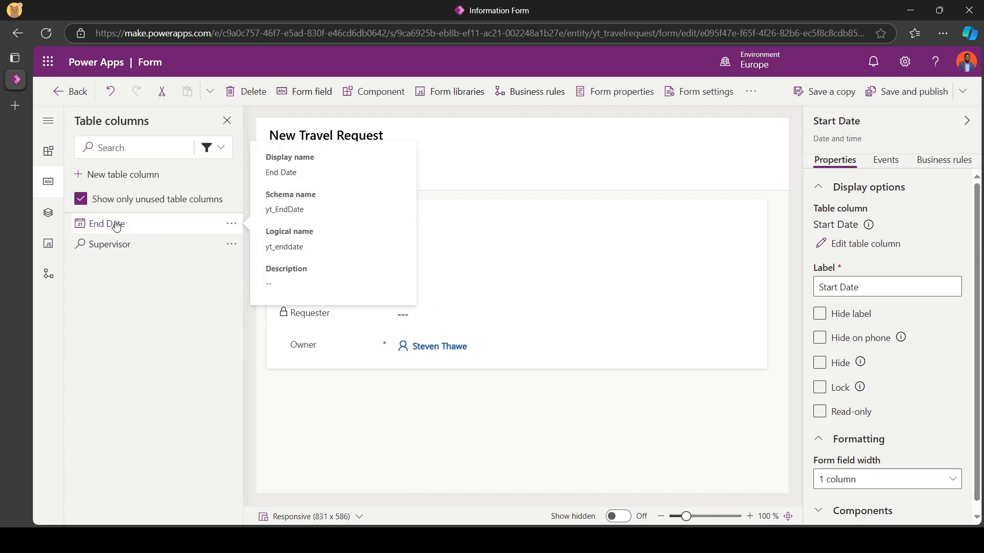
left_click_drag(117, 227, 330, 282)
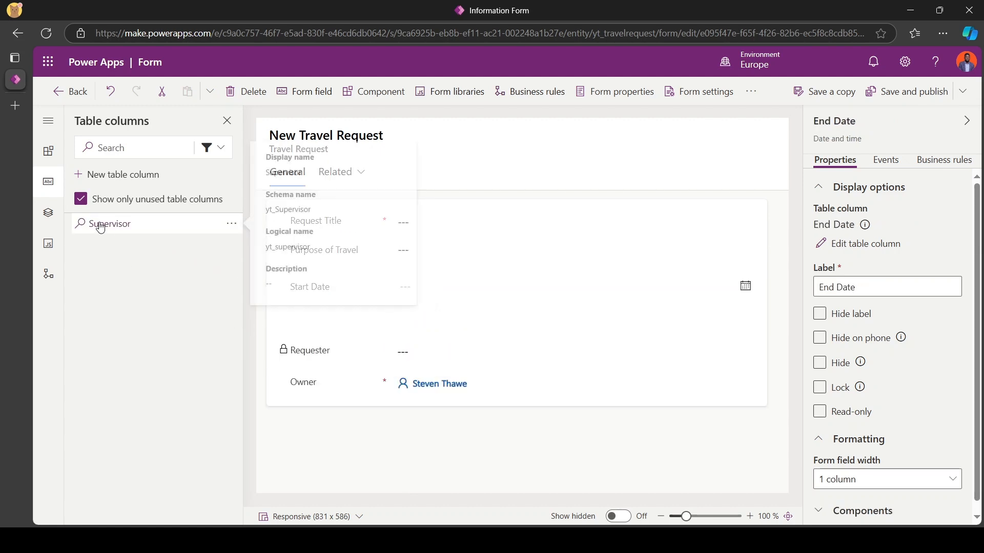
mouse_move(99, 222)
left_mouse_down()
mouse_move(202, 255)
mouse_move(308, 323)
mouse_move(374, 336)
left_mouse_up()
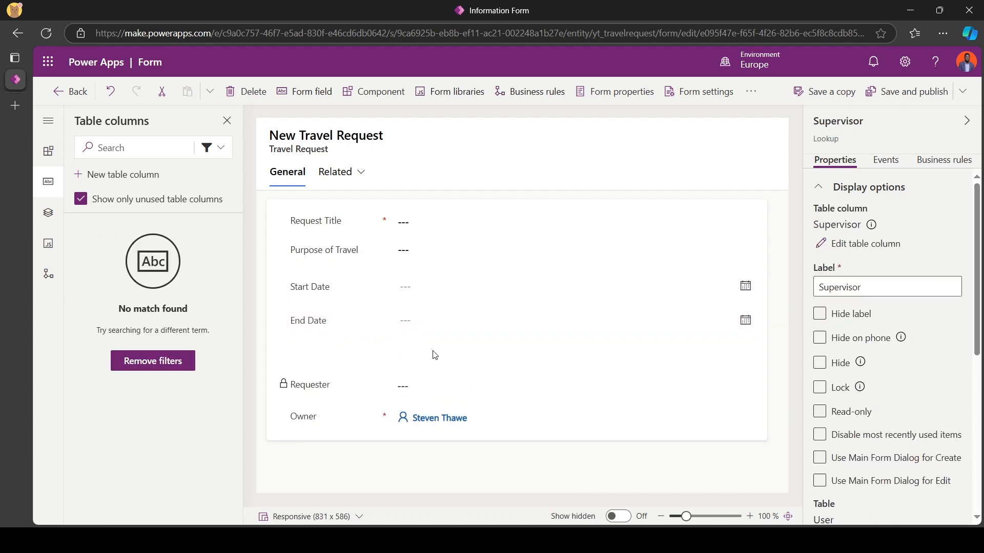
Step: Move the Owner field from the General section into the form header and hide it
left_click(319, 417)
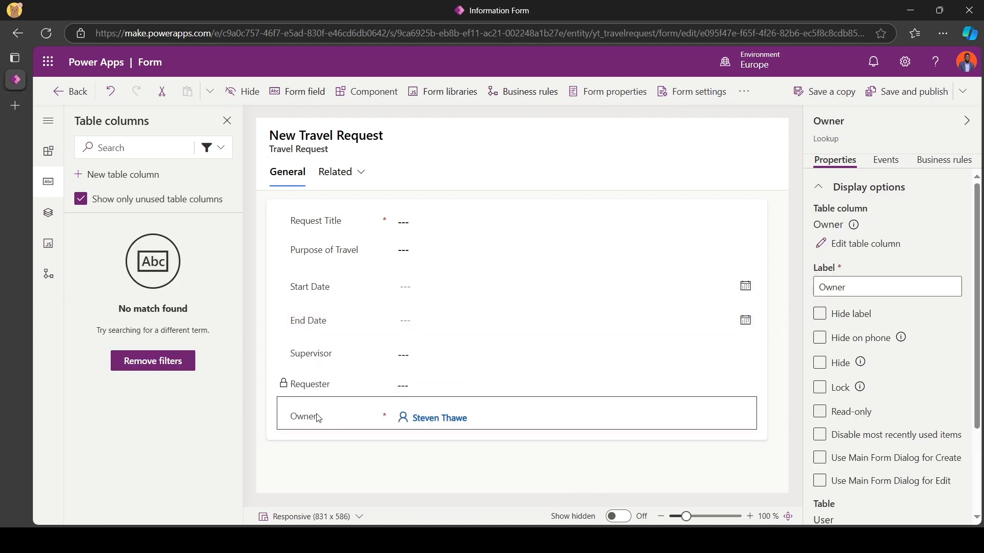
left_click_drag(306, 419, 532, 145)
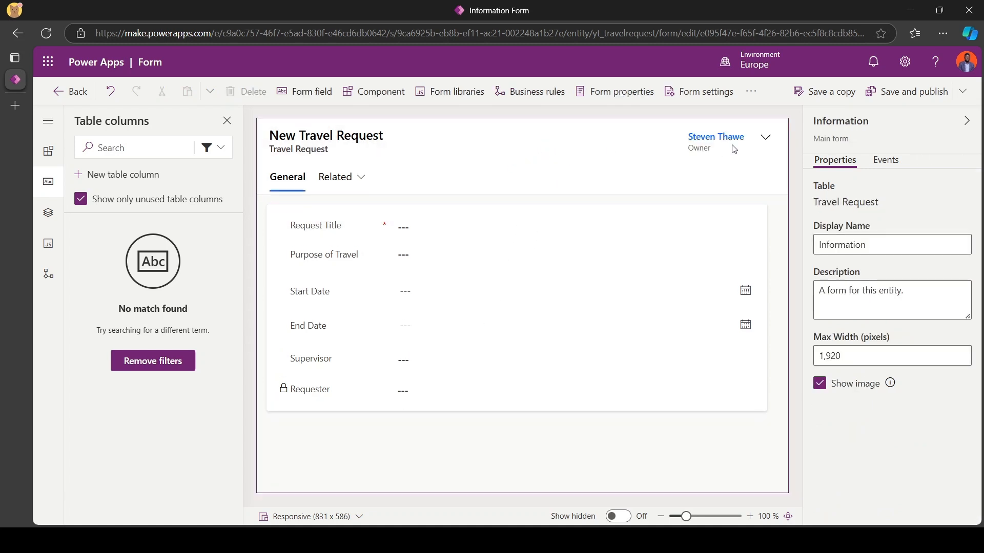
left_click(733, 150)
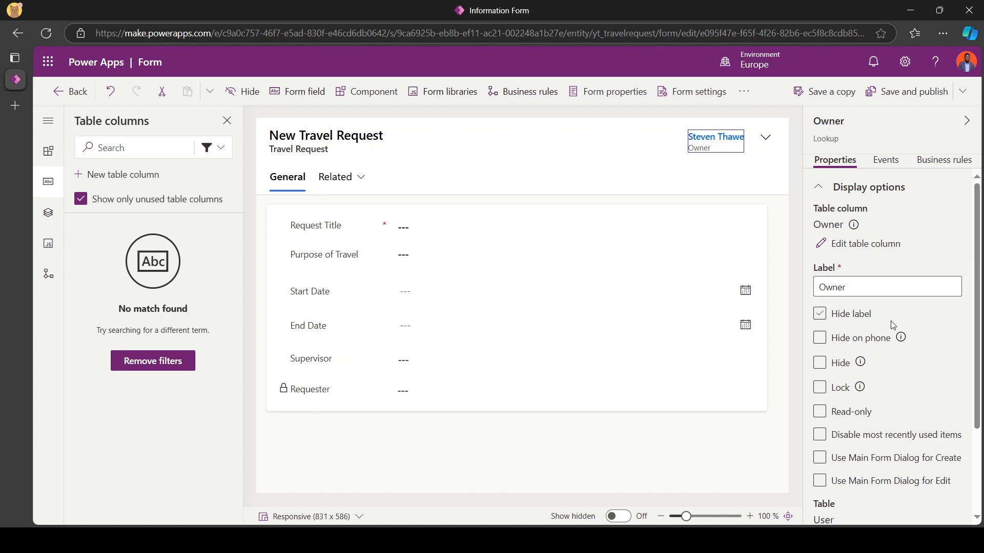
left_click(820, 364)
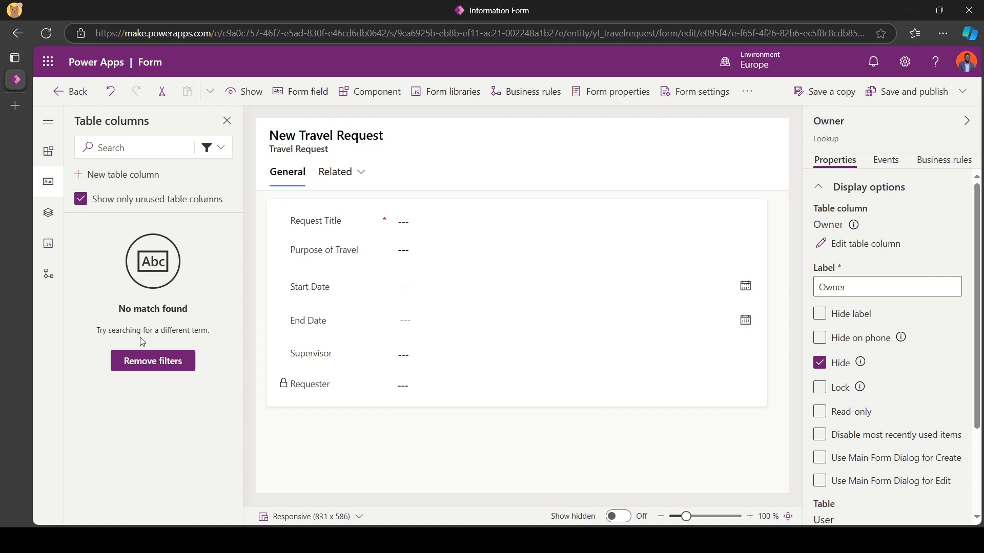
Step: Start a new table column named Supervisor Approval Status with the Choice data type
left_click(136, 174)
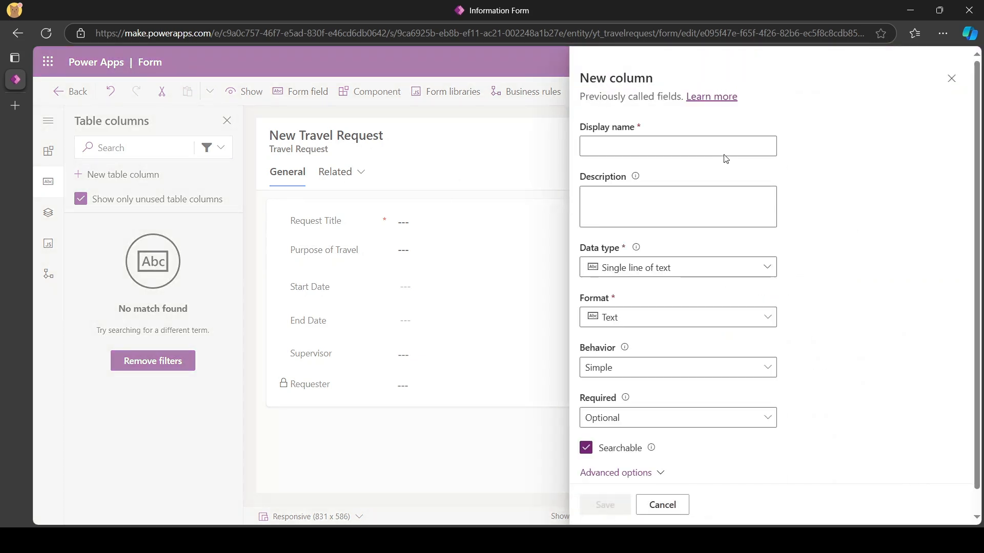
left_click(670, 145)
type("Appro")
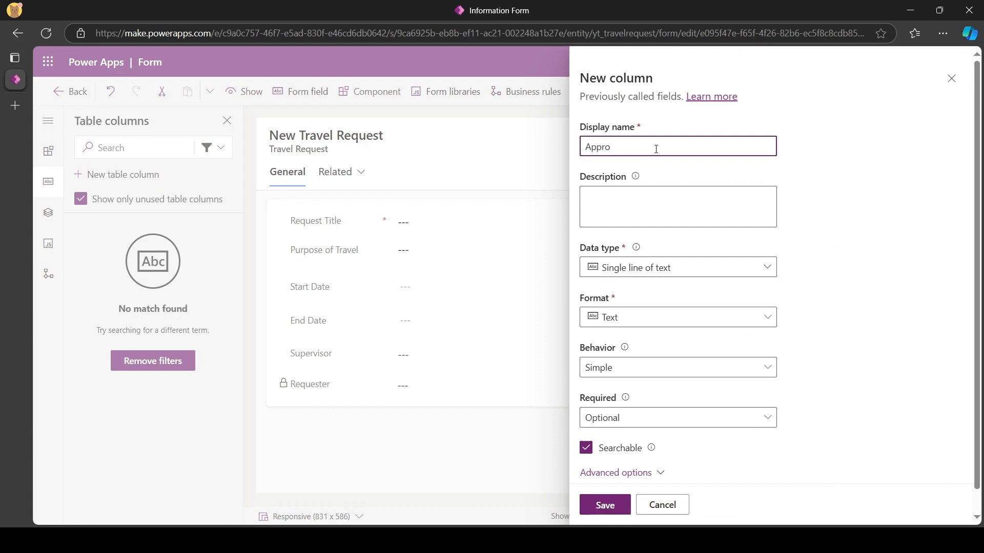
key("ctrl+a")
type("Supervisor Approval Statu")
left_click(701, 272)
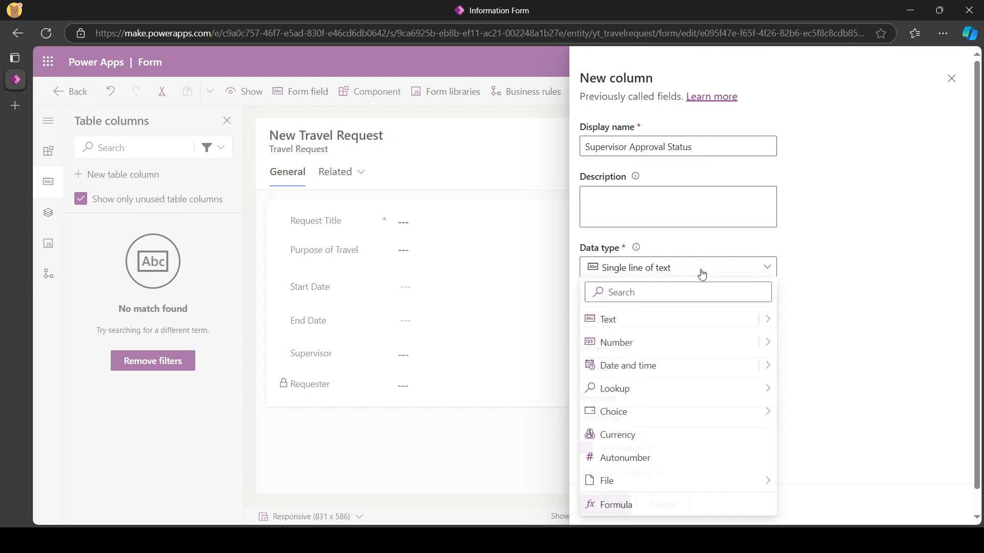
mouse_move(666, 412)
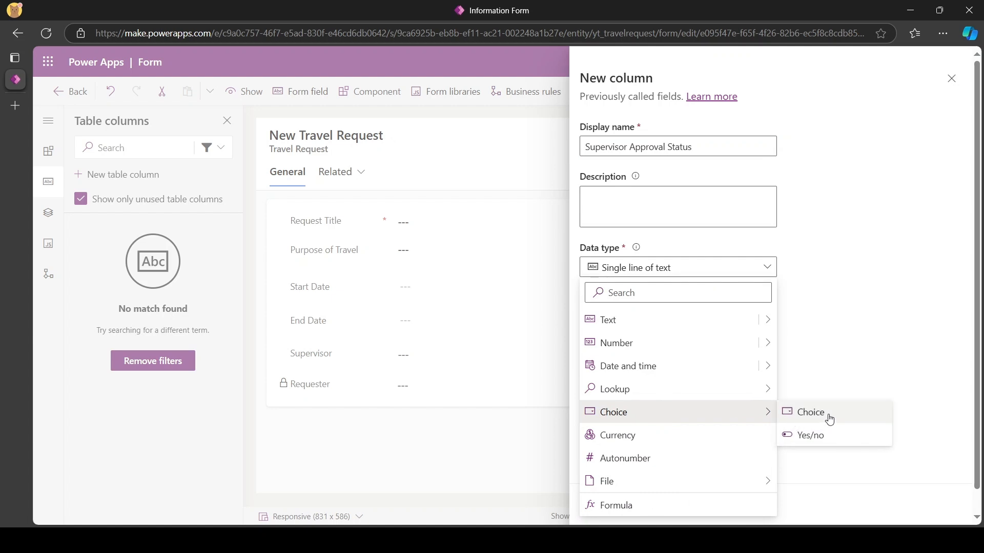
left_click(826, 414)
Step: Make the choice local instead of synced with a global choice, add the choices Approved and Rejected, and save the column
scroll(639, 415, "down", 5)
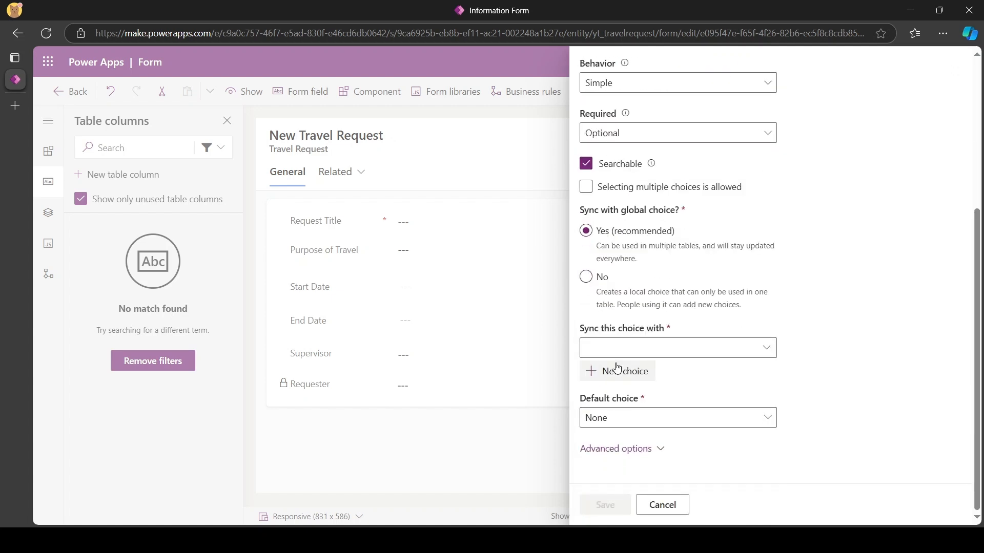
left_click(596, 282)
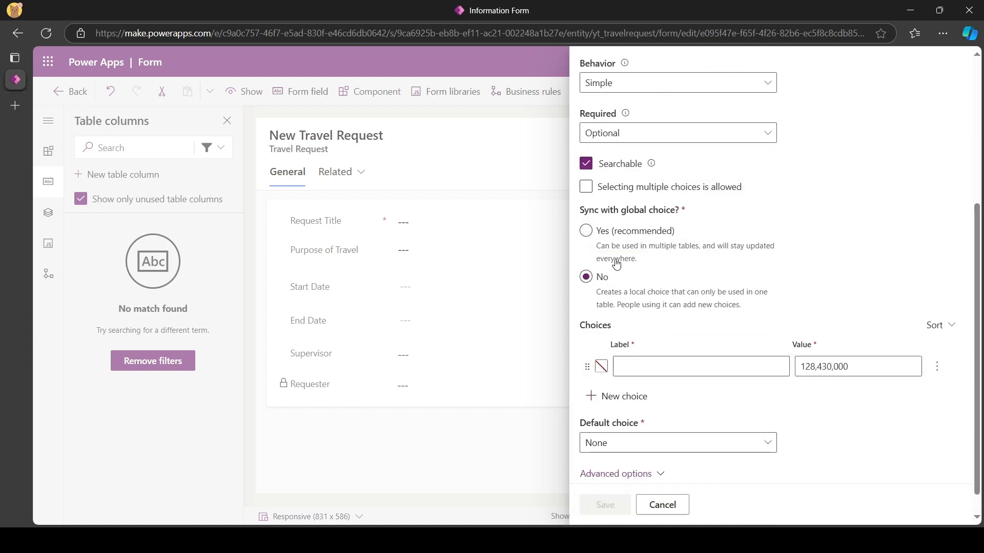
left_click(654, 358)
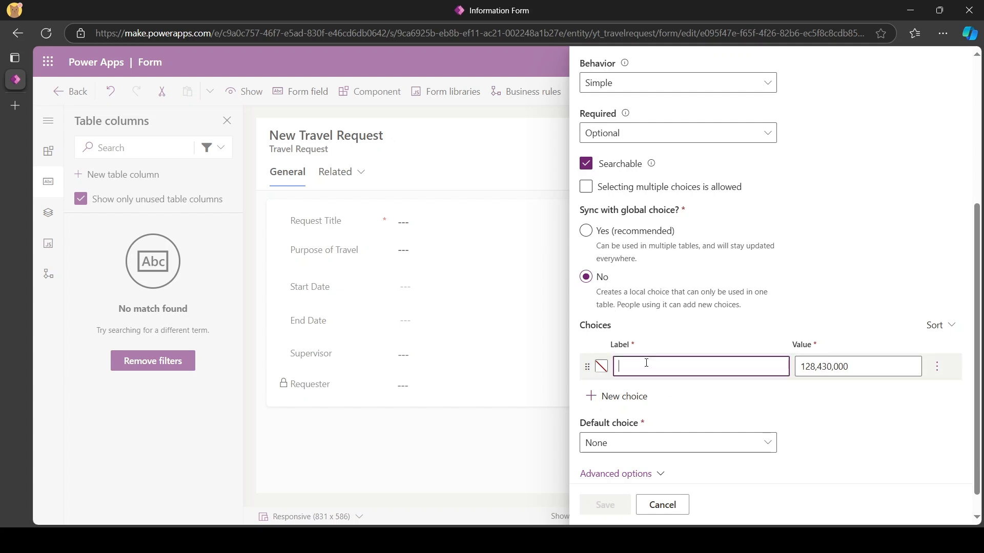
type("Ap")
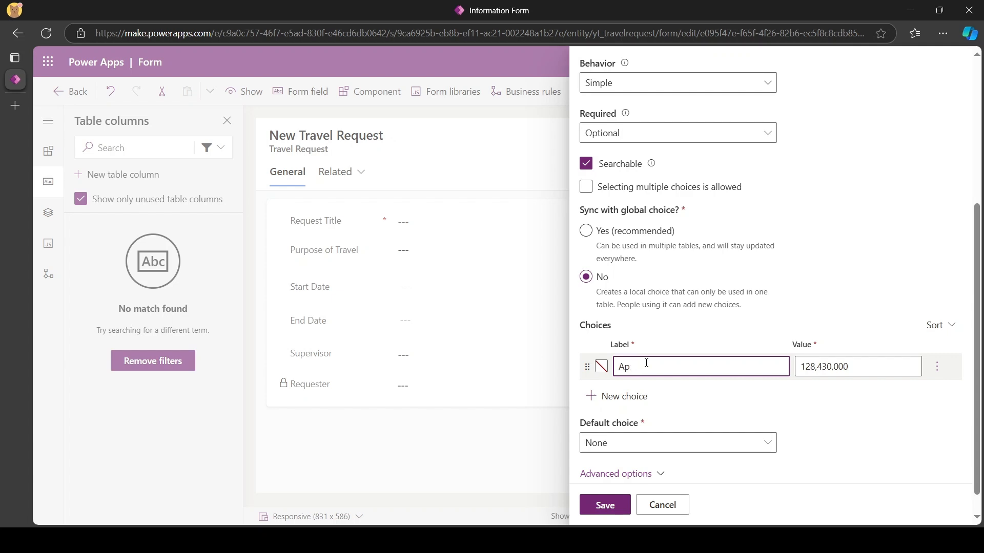
type("rprove")
left_click(641, 398)
type("Re")
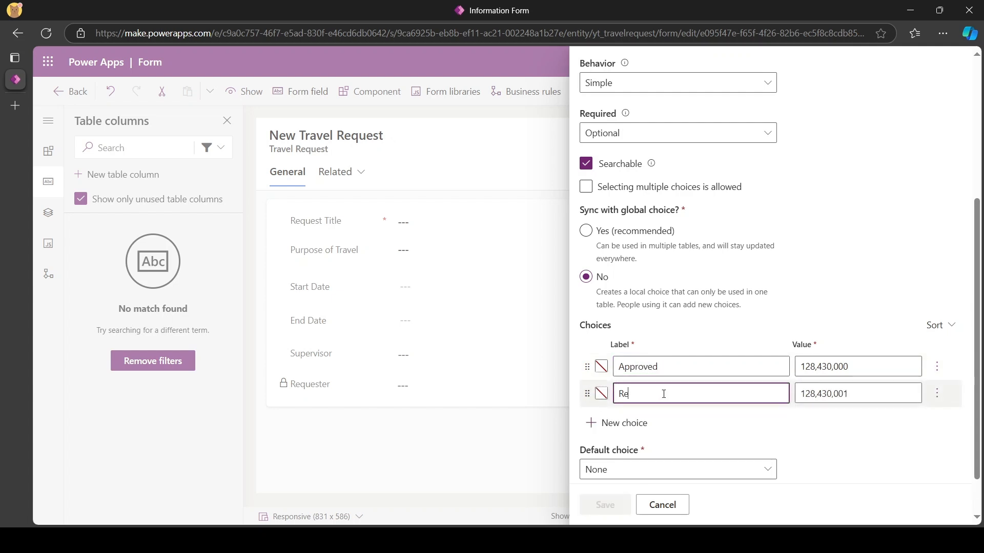
type("jecte")
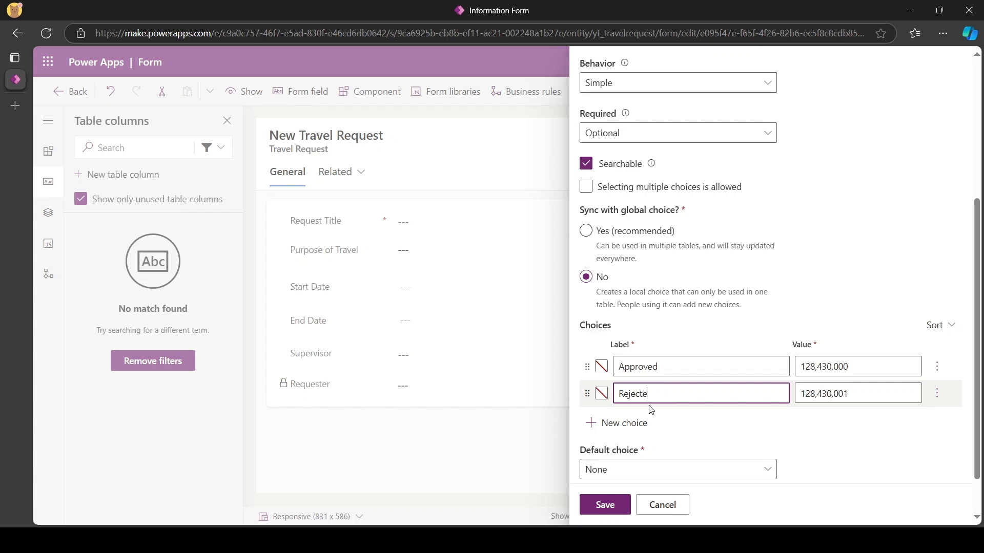
type("d")
scroll(762, 287, "up", 5)
scroll(737, 262, "down", 1)
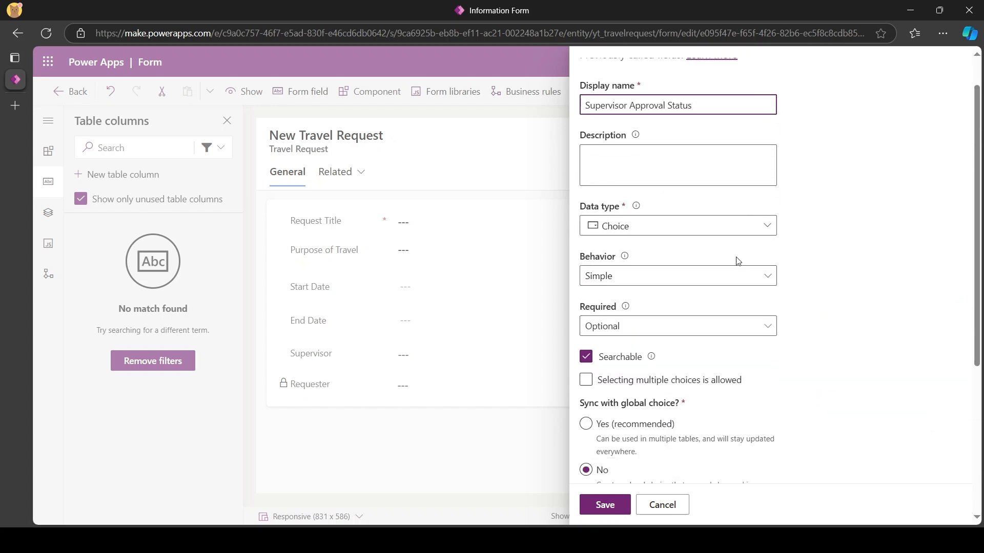
scroll(737, 261, "down", 5)
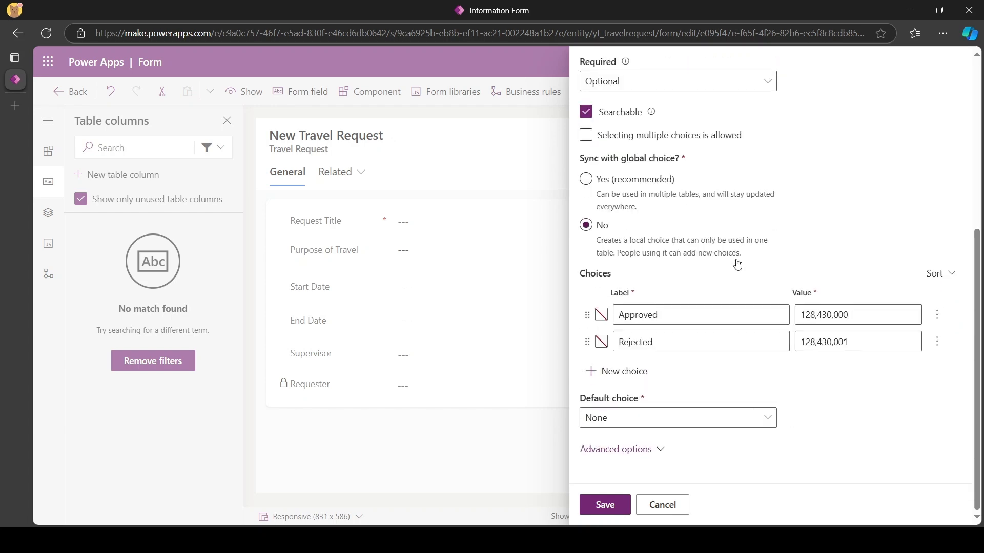
left_click(602, 506)
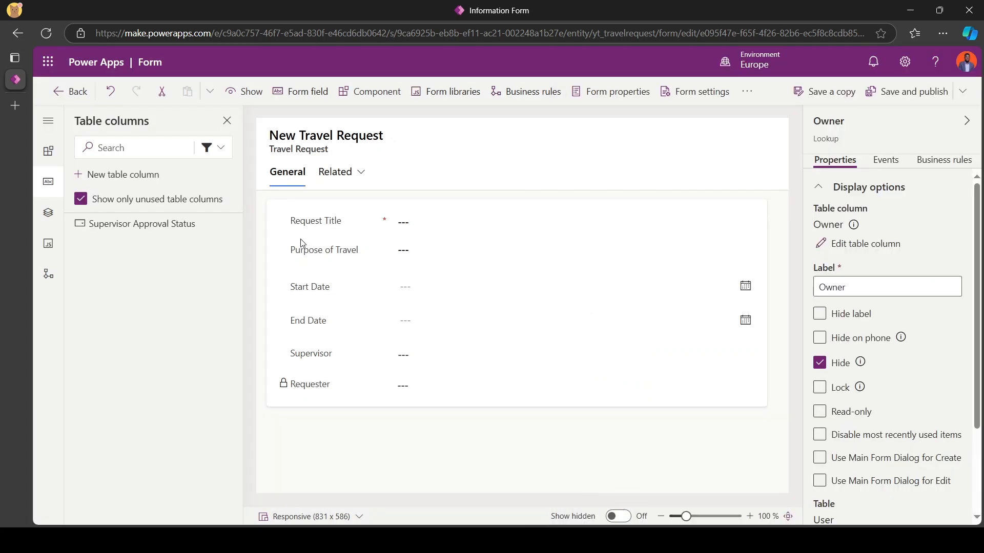
Step: Create a table column named Supervisor Comments with the Multiple lines of text data type, and save it
left_click(143, 174)
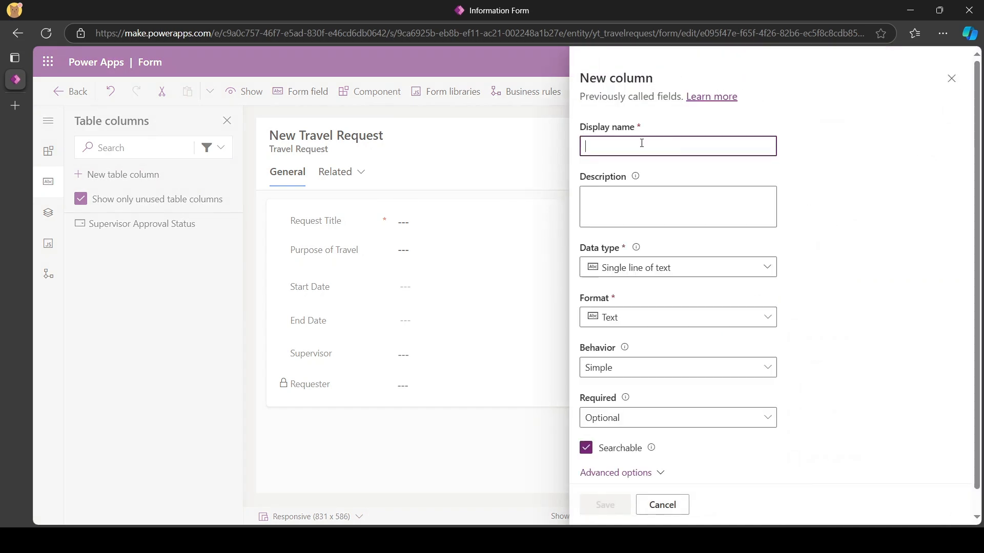
type("Super")
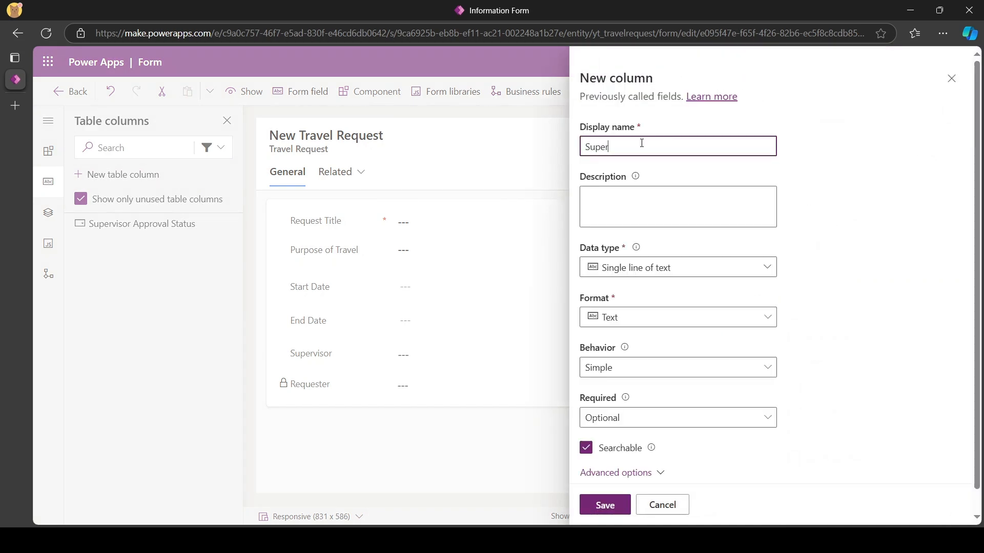
type("visor Comments")
left_click(678, 268)
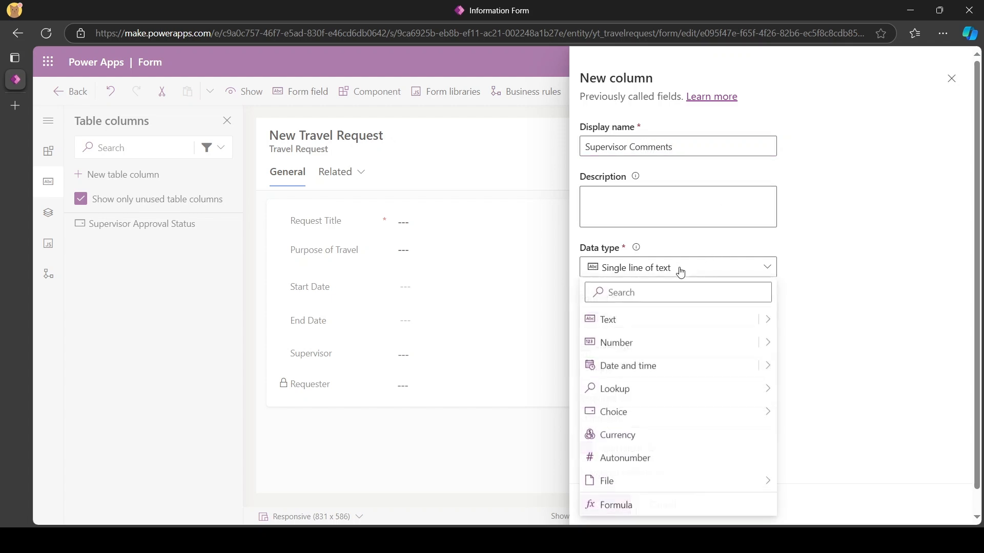
left_click(767, 321)
left_click(786, 486)
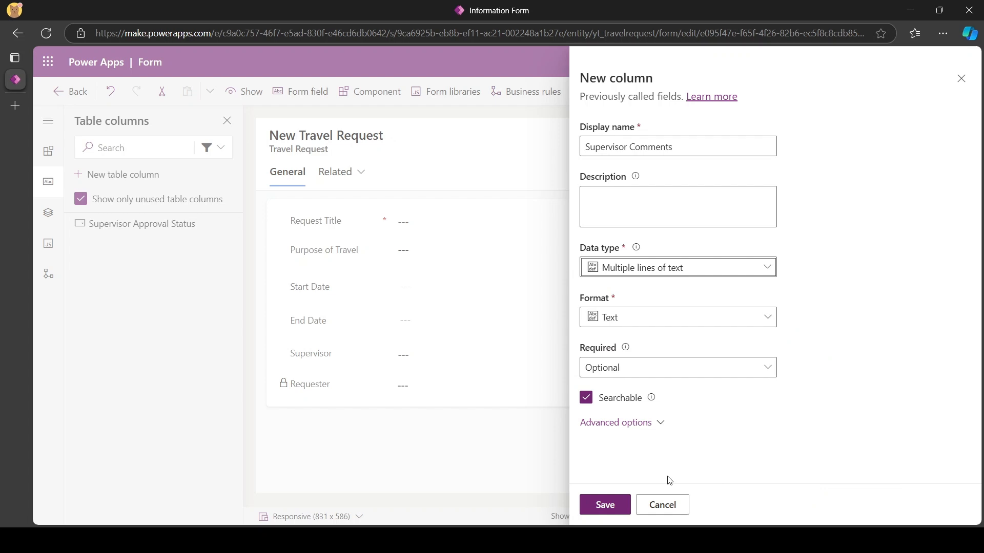
left_click(598, 502)
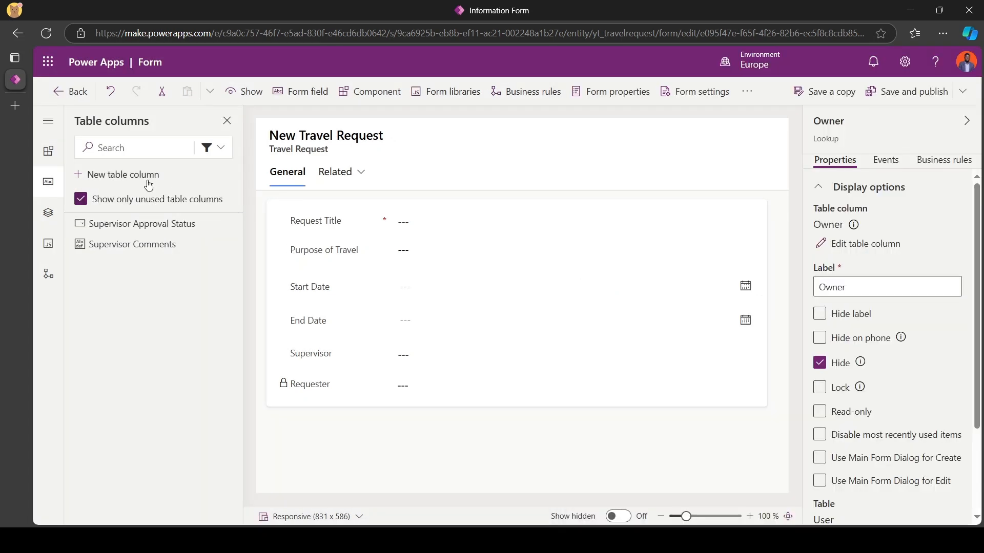
Step: Start a new table column named Supervisor's Signature with the Multiple lines of text data type
left_click(130, 175)
left_click(617, 153)
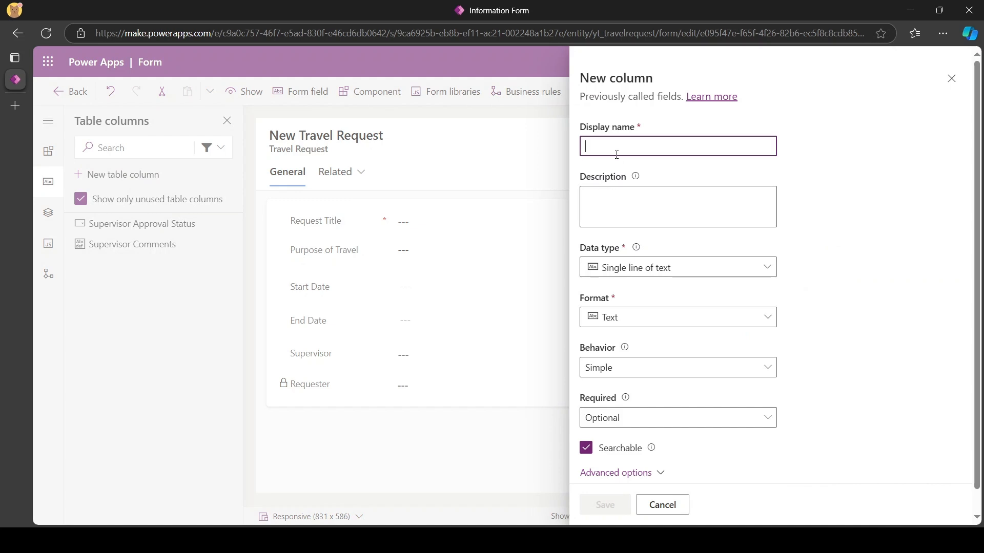
type("Super")
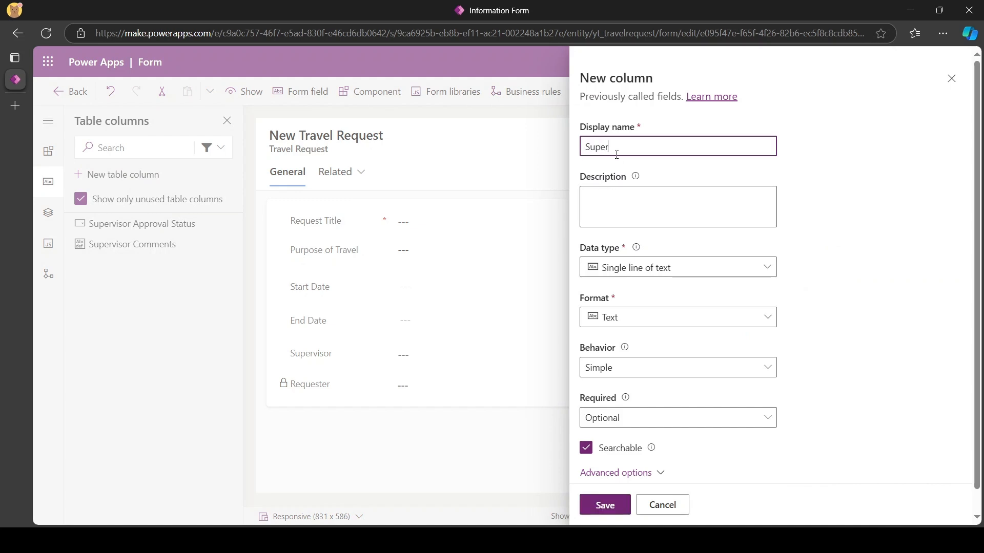
type("visor's Signture\\\\")
key("BackSpace")
key("BackSpace")
key("BackSpace")
key("BackSpace")
key("BackSpace")
key("BackSpace")
key("BackSpace")
type("nature")
left_click(651, 270)
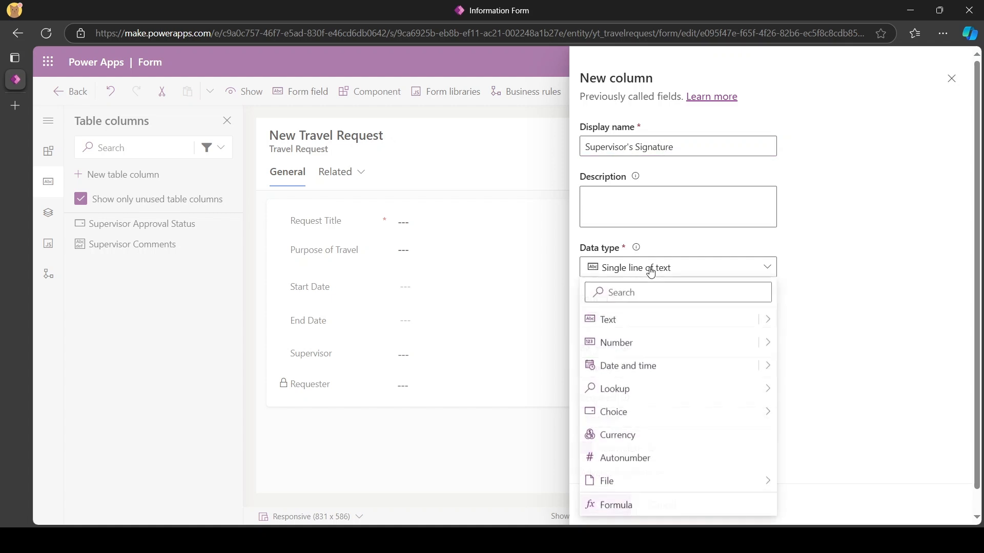
mouse_move(771, 325)
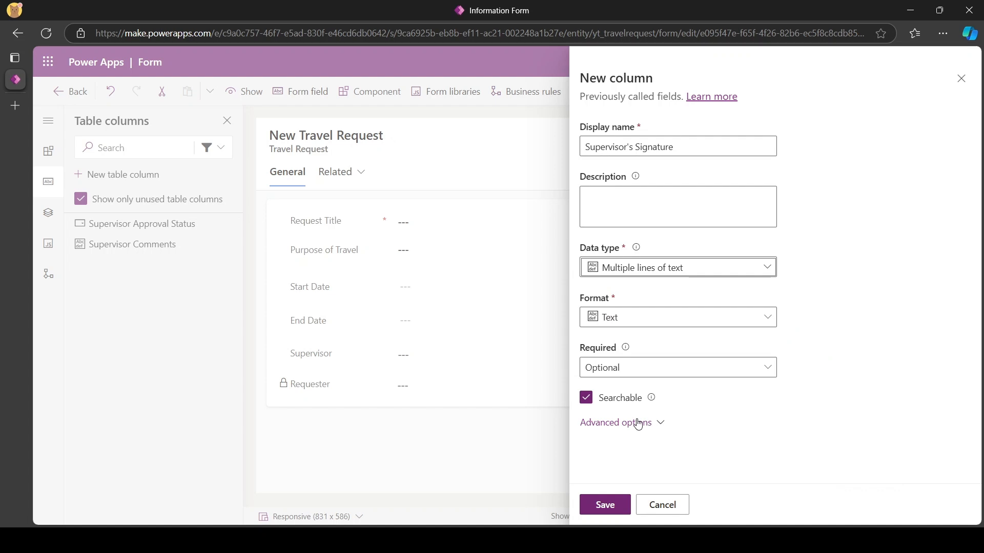
Step: Set the signature column's maximum character count to 30000 in its advanced options and save the column
left_click(636, 421)
scroll(635, 415, "down", 5)
double_click(593, 267)
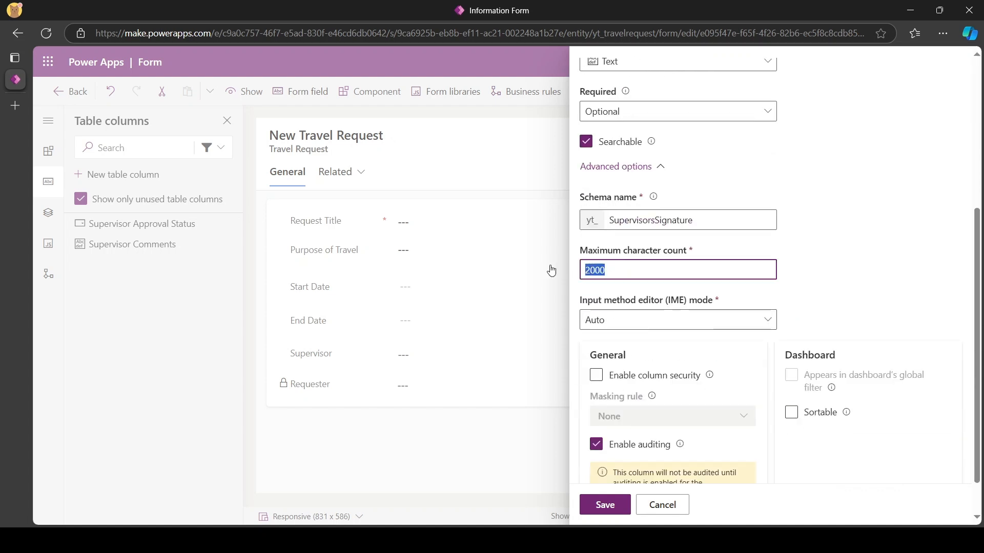
type("3")
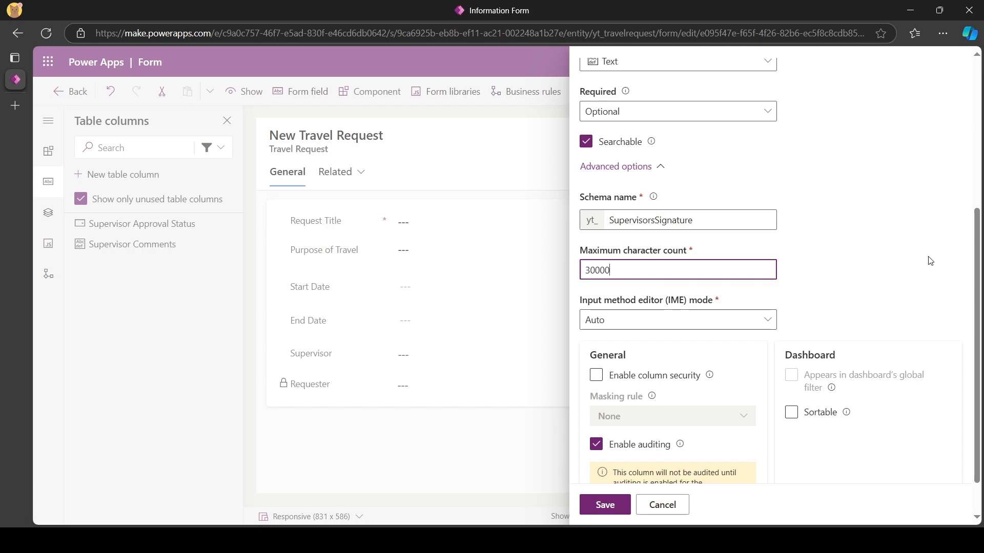
left_click(900, 265)
scroll(901, 266, "up", 5)
scroll(900, 266, "down", 6)
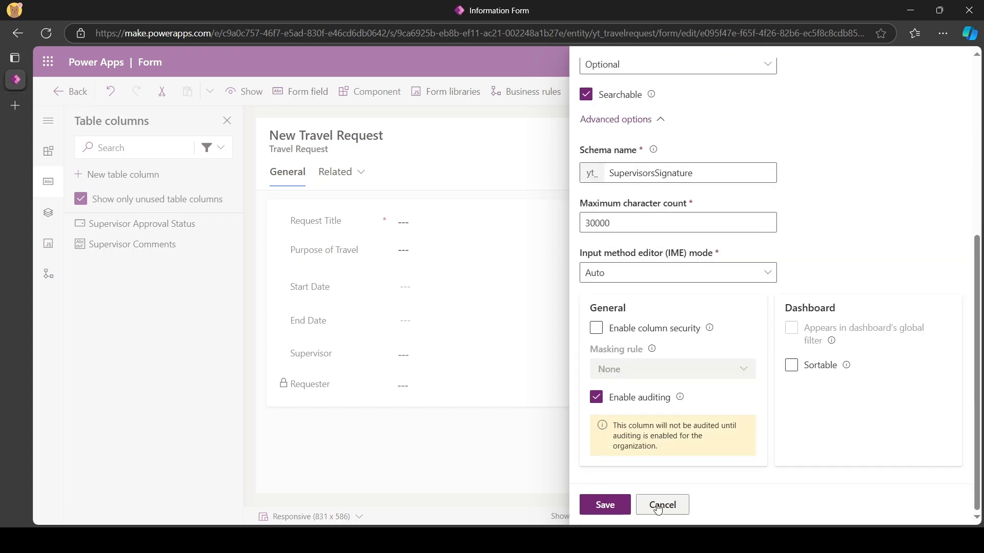
left_click(603, 510)
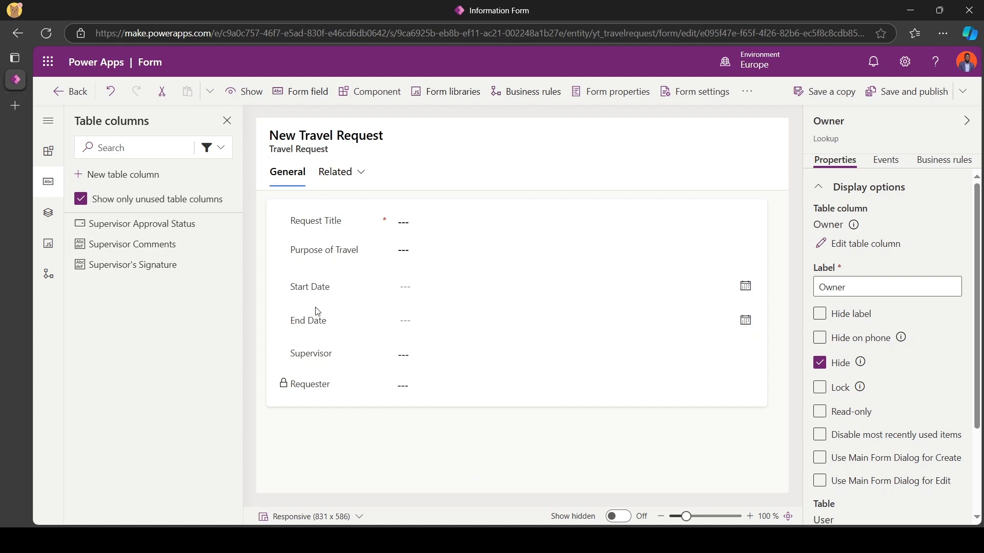
Step: Change the form's General tab layout to 2 columns
left_click(264, 203)
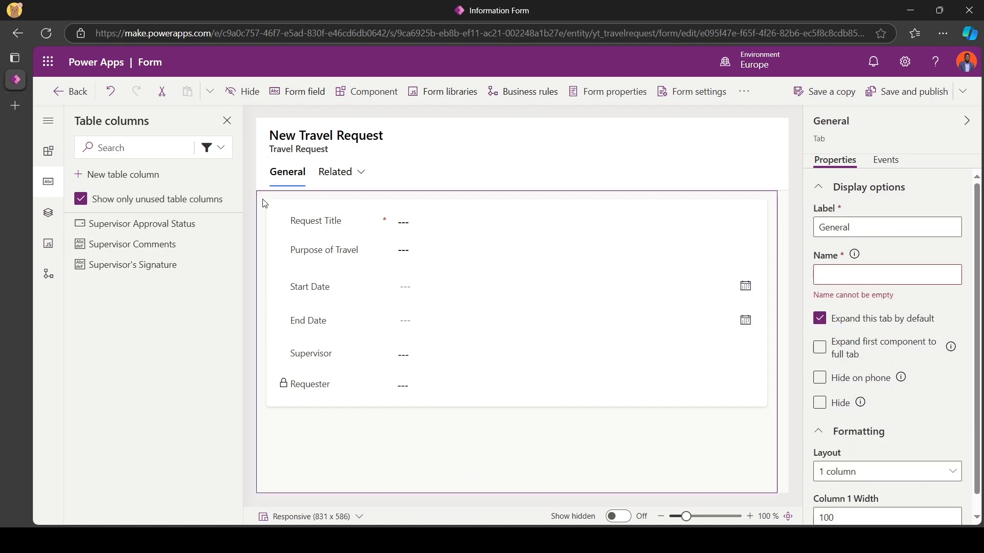
scroll(899, 400, "down", 1)
left_click(896, 454)
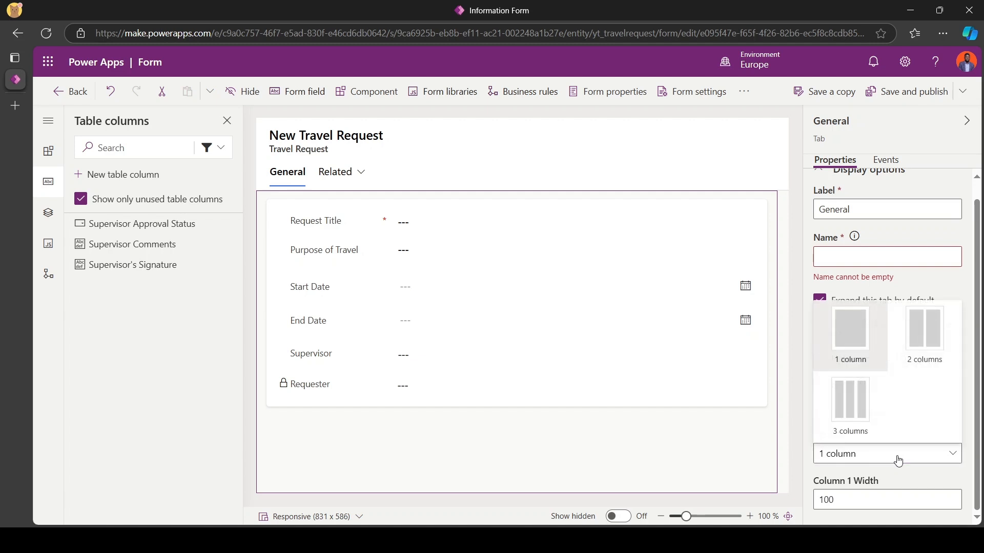
left_click(925, 328)
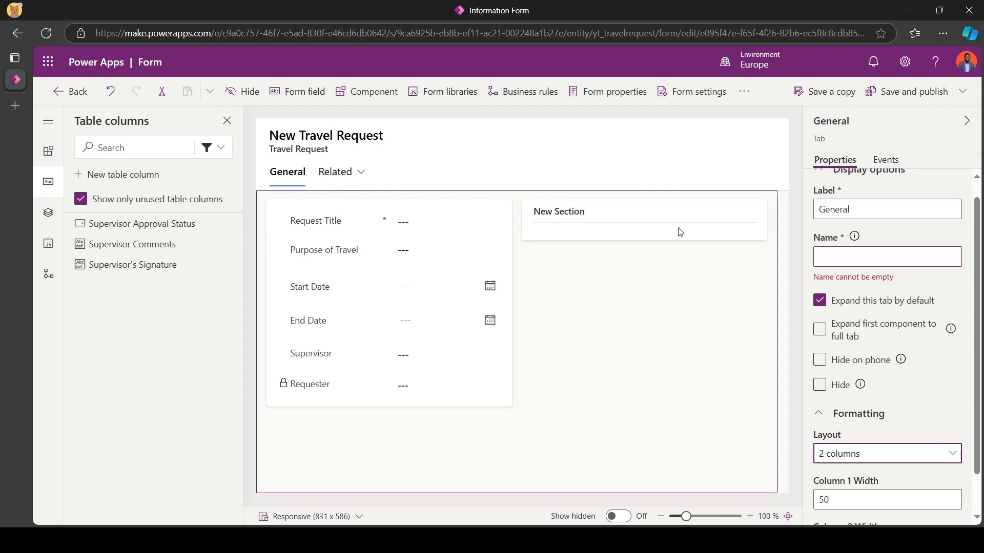
Step: Label the new section in the General tab's second column Approvals
left_click(617, 230)
triple_click(906, 232)
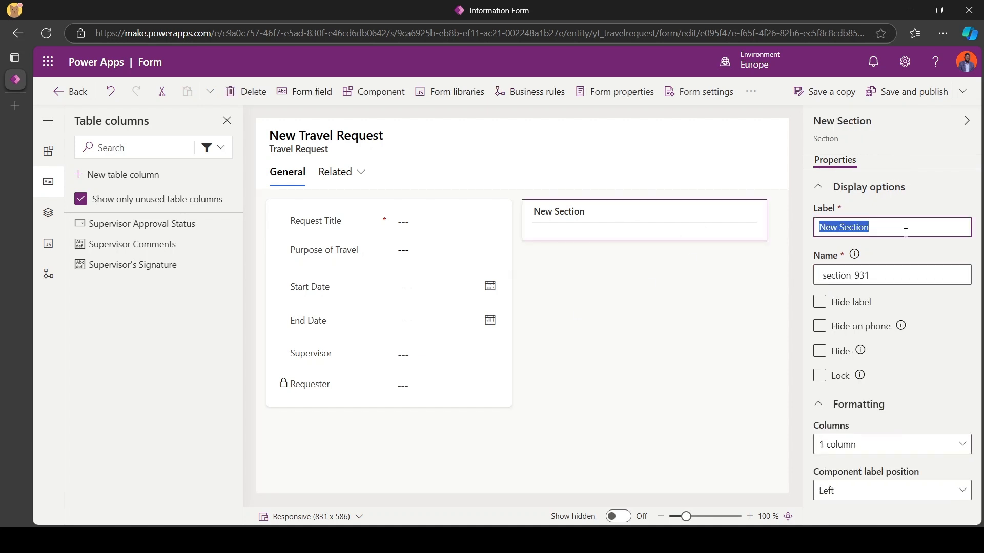
type("Approvals")
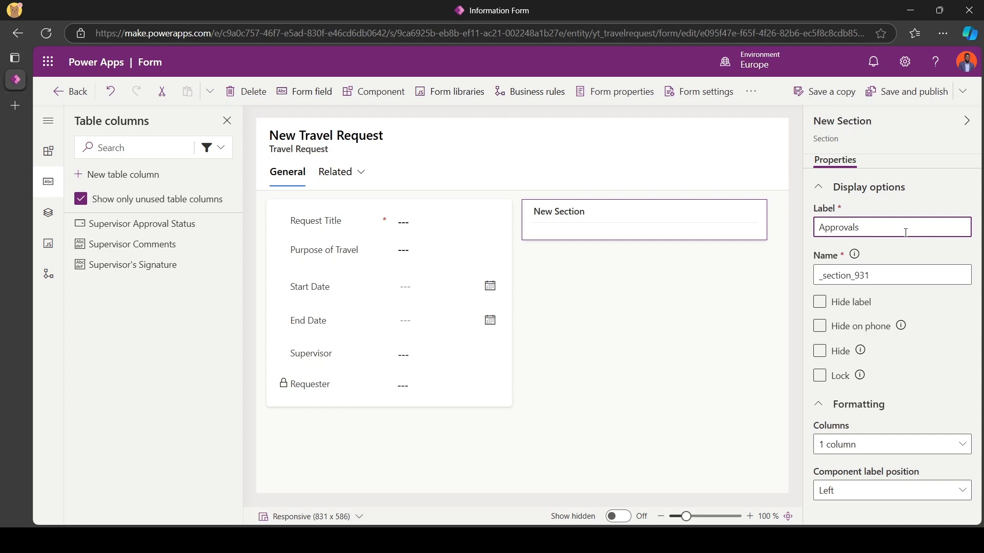
left_click(663, 292)
left_click(600, 233)
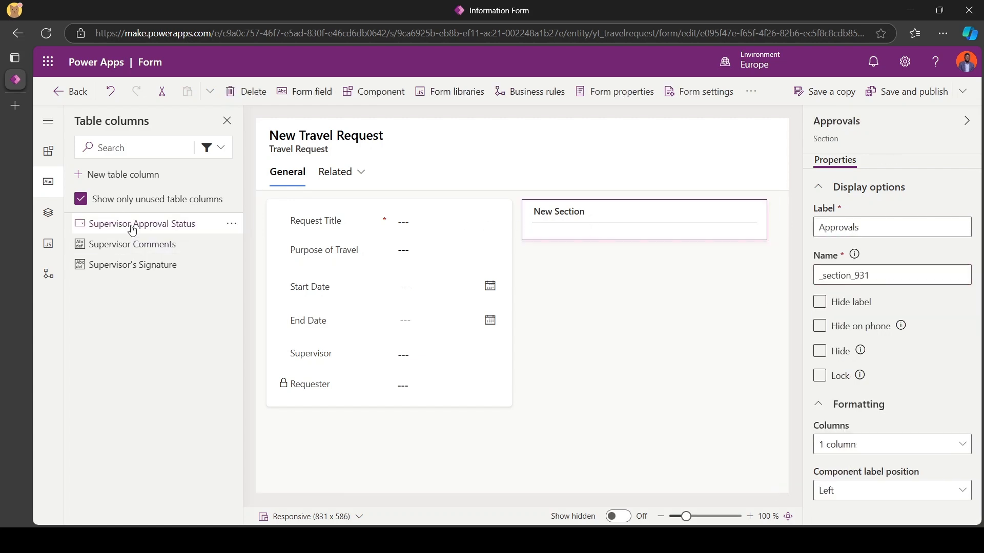
Step: Add an Option set input component to the Approvals section, mapped to the Supervisor Approval Status column
left_click(364, 93)
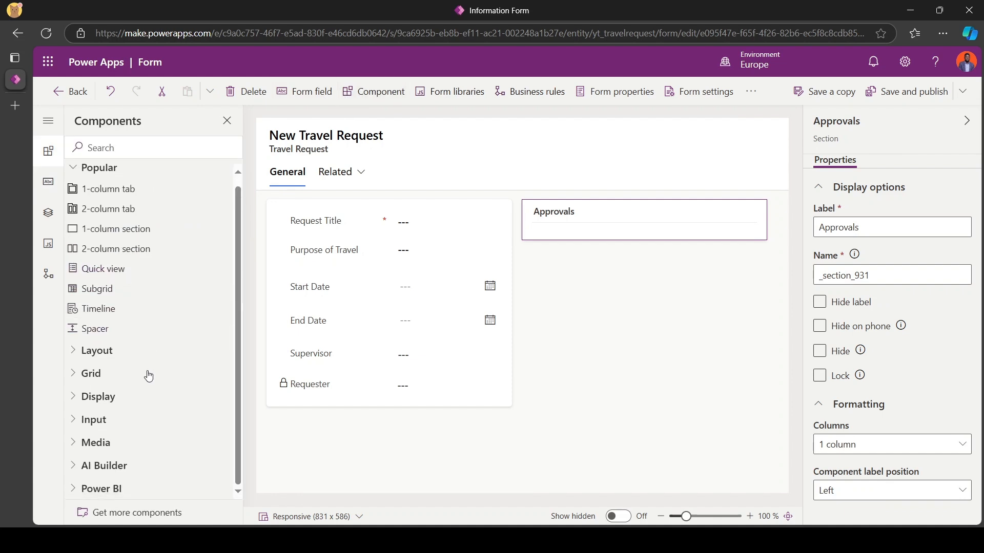
left_click(74, 420)
scroll(118, 460, "down", 4)
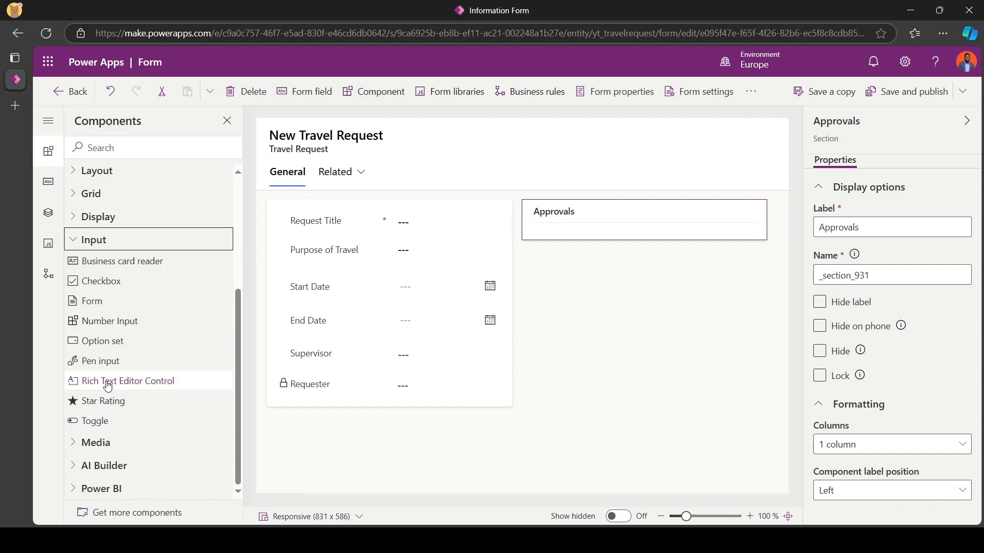
mouse_move(112, 432)
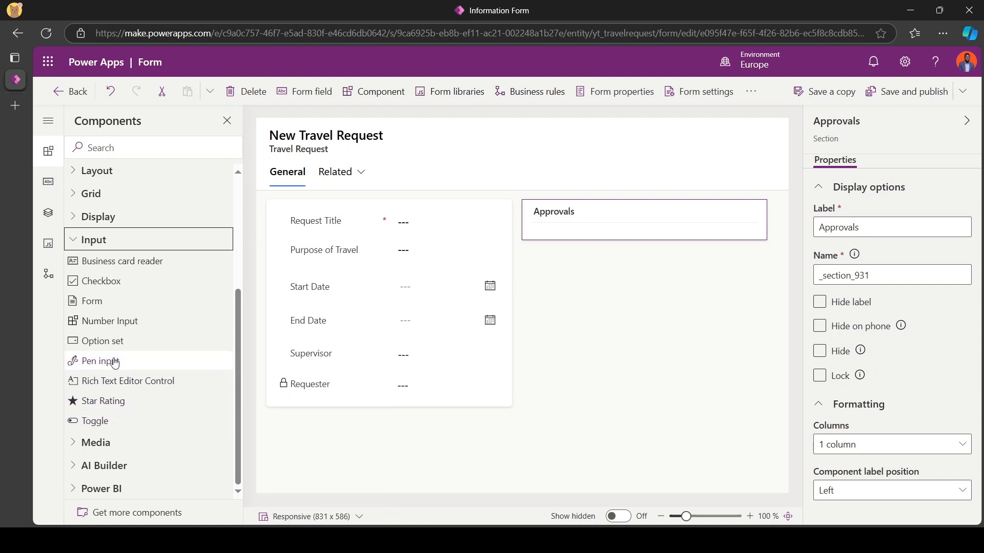
left_click_drag(98, 340, 582, 207)
left_click(394, 308)
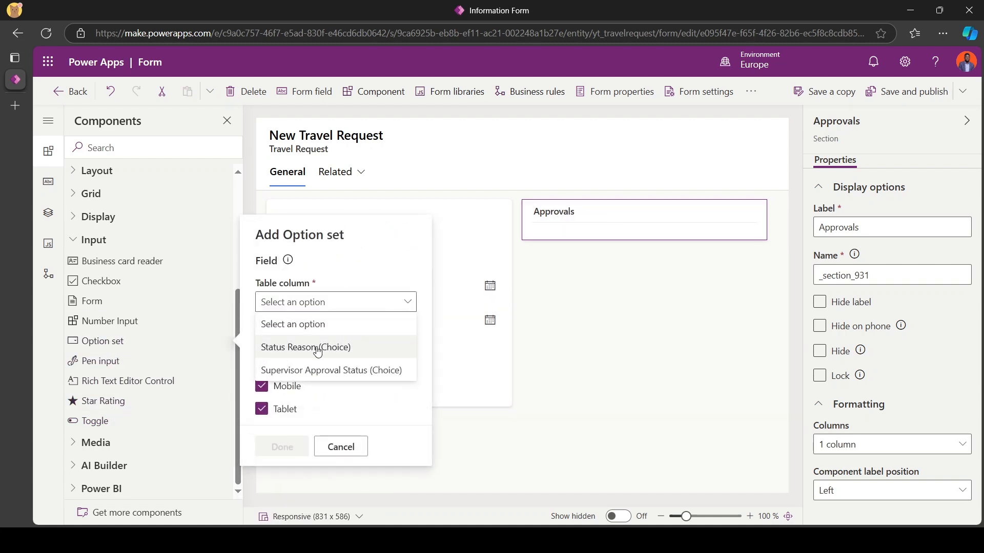
left_click(314, 370)
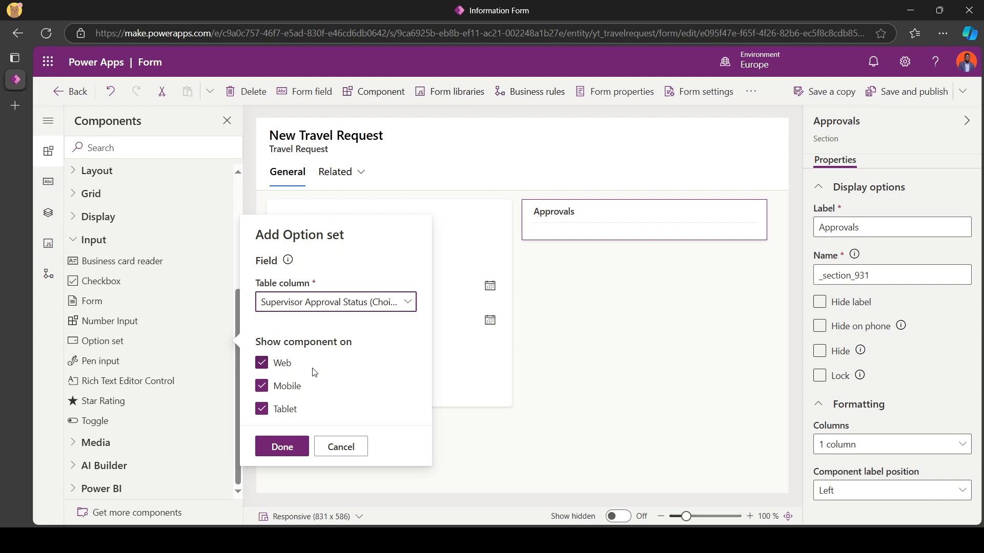
left_click(282, 447)
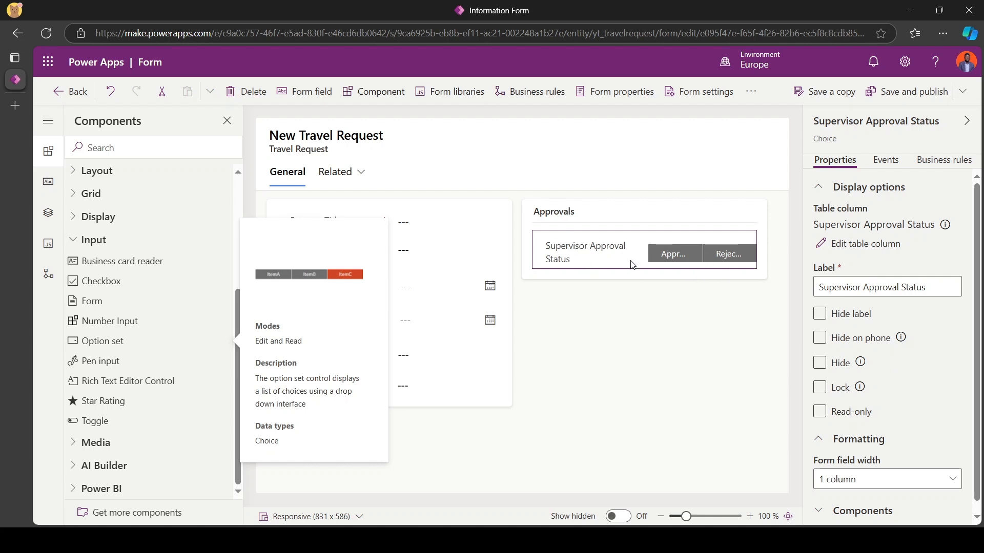
Step: Set the Approvals section's component label position to Top
left_click(529, 219)
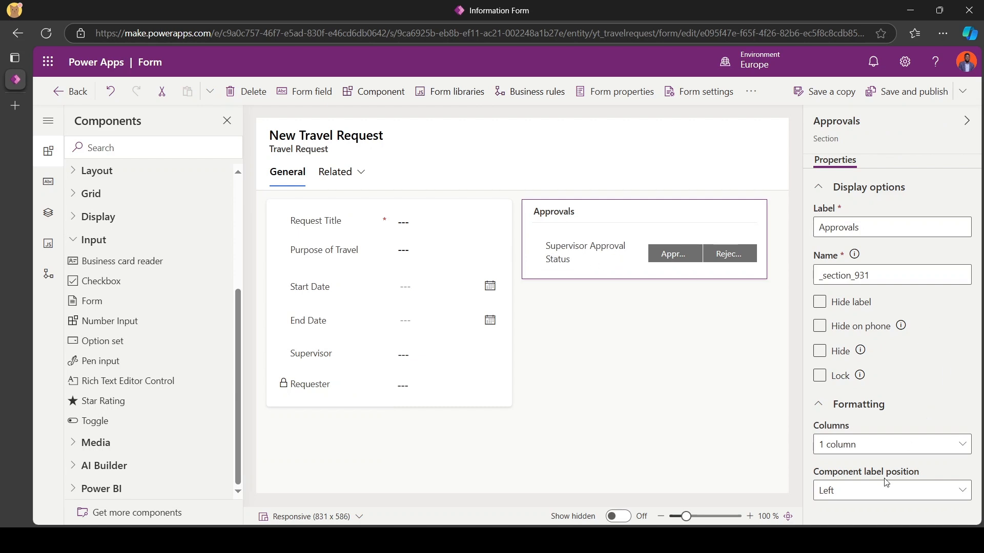
left_click(871, 490)
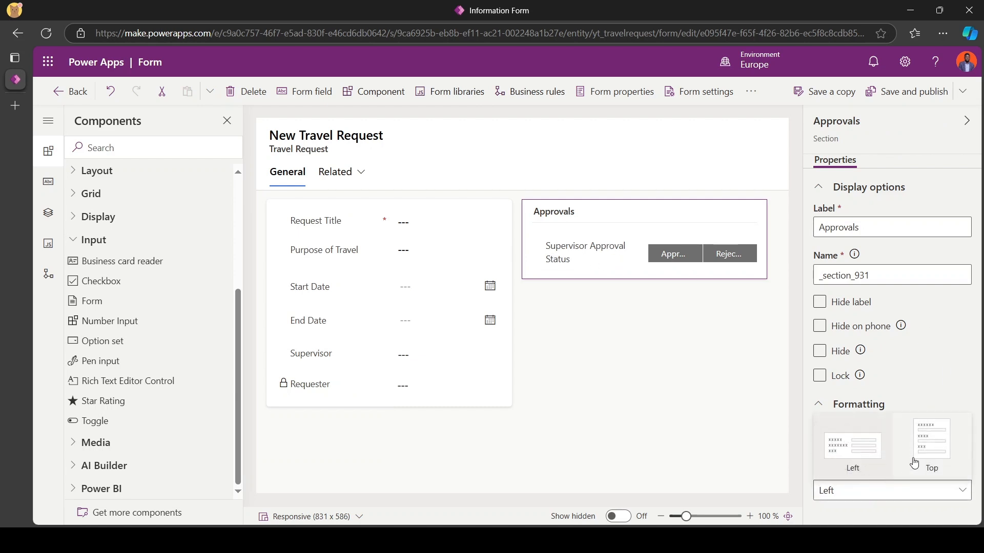
left_click(939, 446)
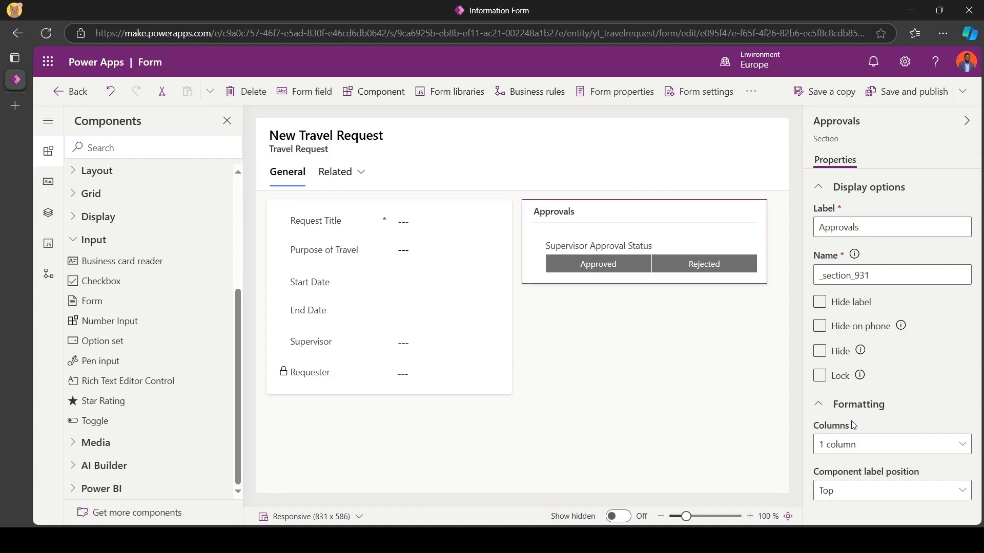
Step: Hide the label of the Supervisor Approval Status field
left_click(592, 250)
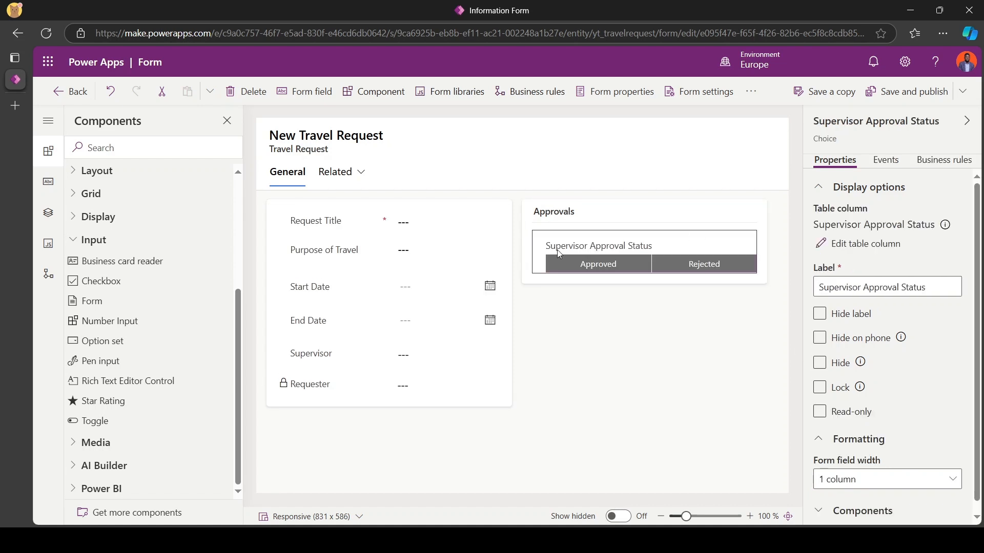
left_click(847, 392)
left_click(842, 316)
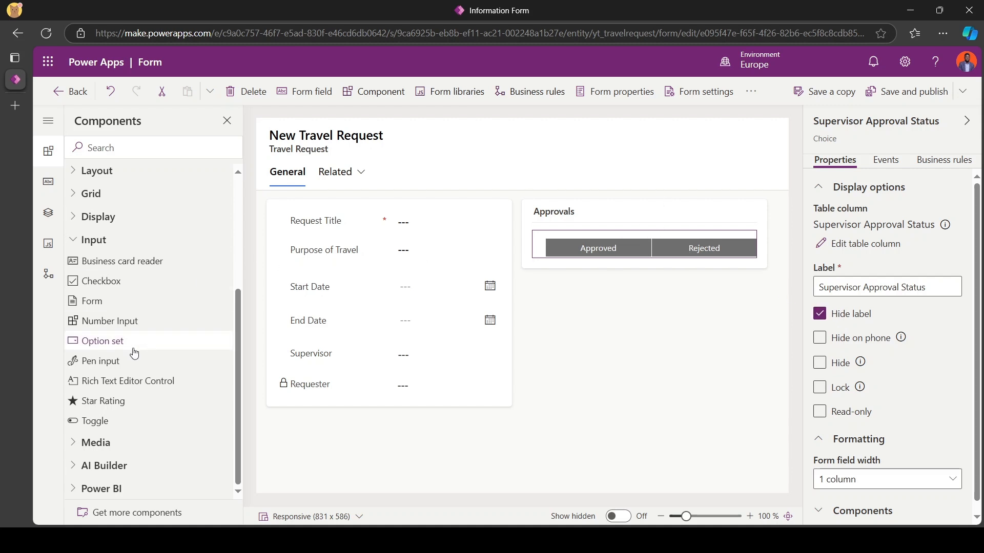
Step: Add a Pen input component below the approval status, mapped to the Supervisor's Signature column, keeping its label shown
mouse_move(136, 362)
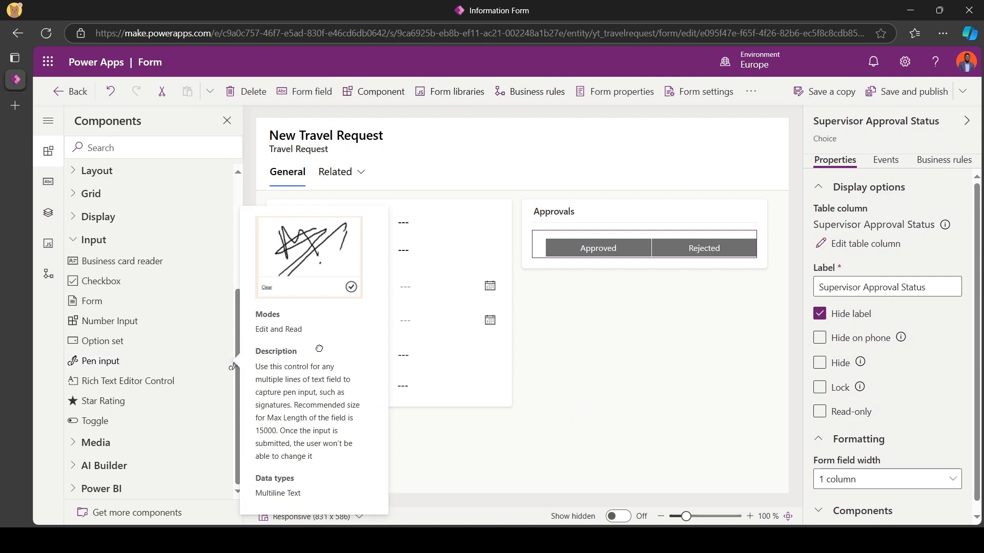
left_click_drag(124, 368, 578, 260)
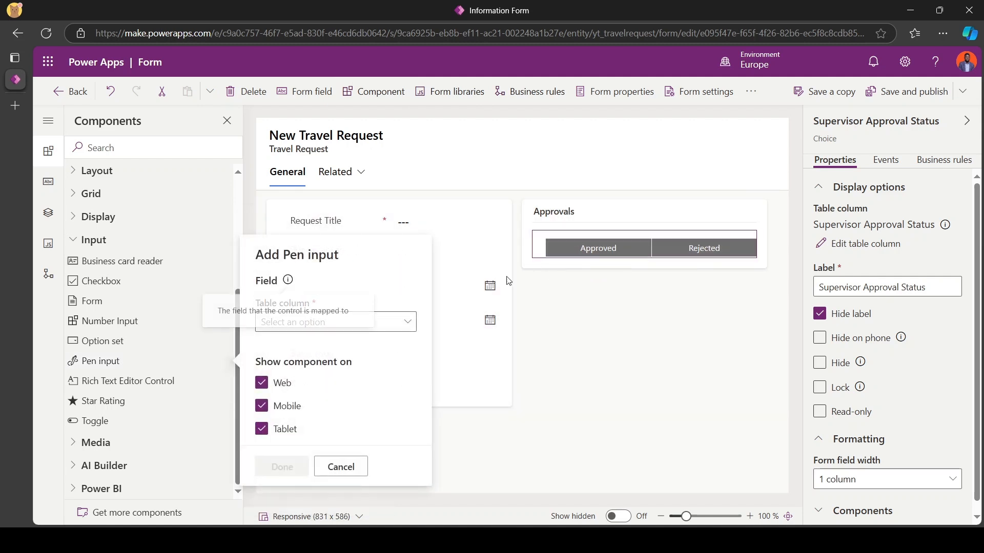
left_click(399, 326)
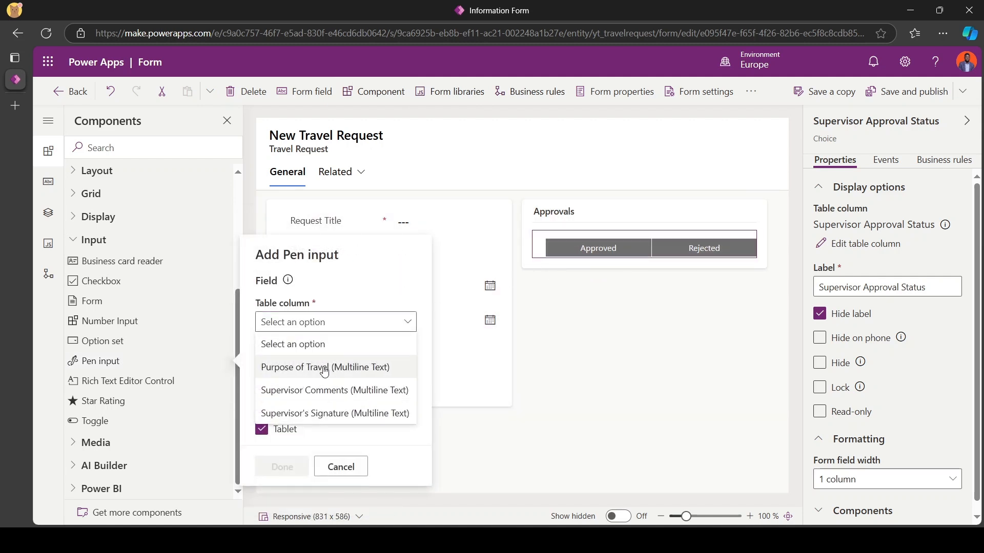
left_click(311, 415)
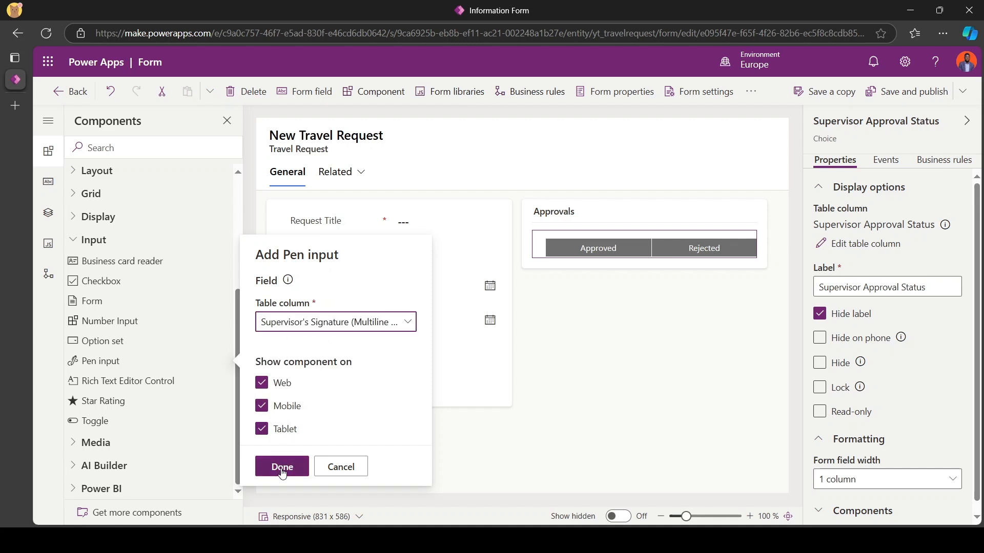
left_click(282, 466)
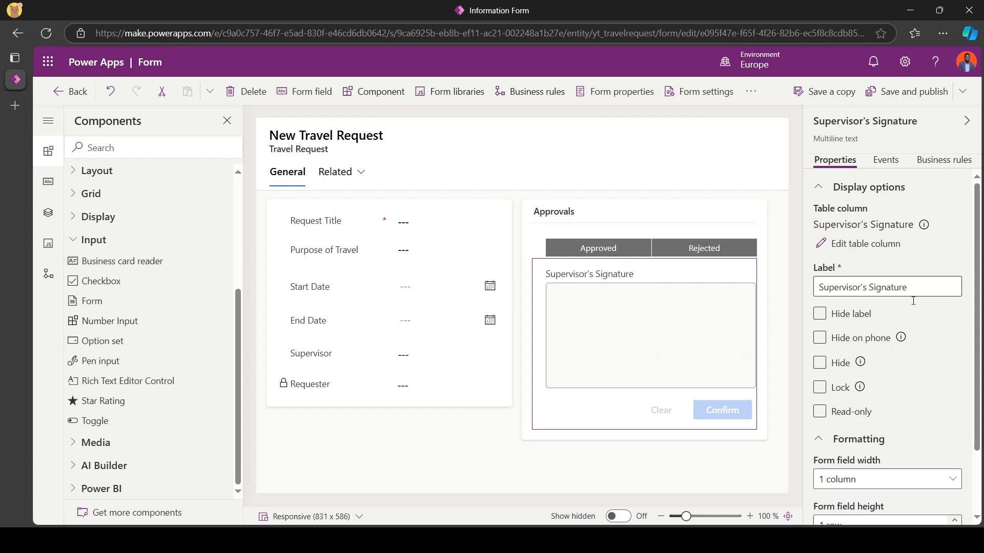
left_click(844, 322)
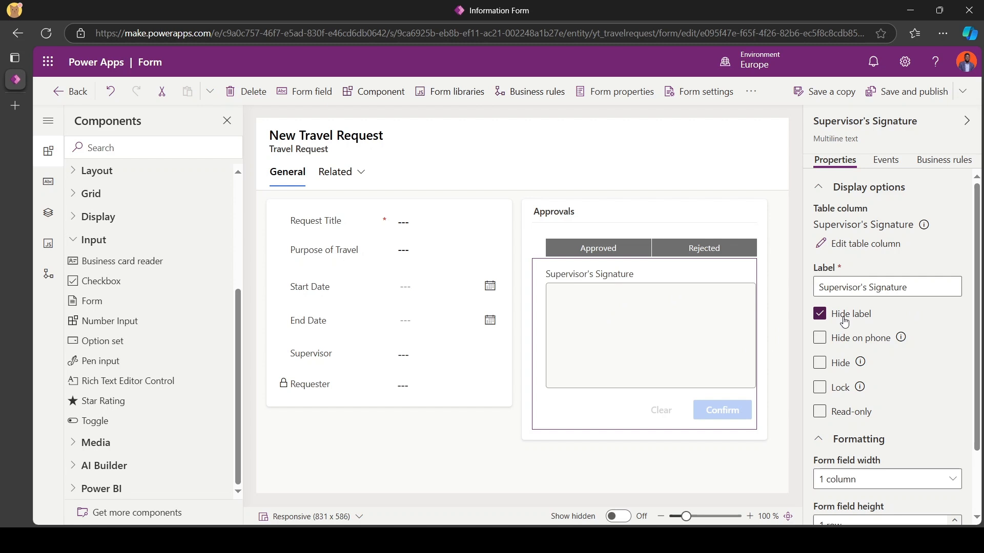
left_click(844, 321)
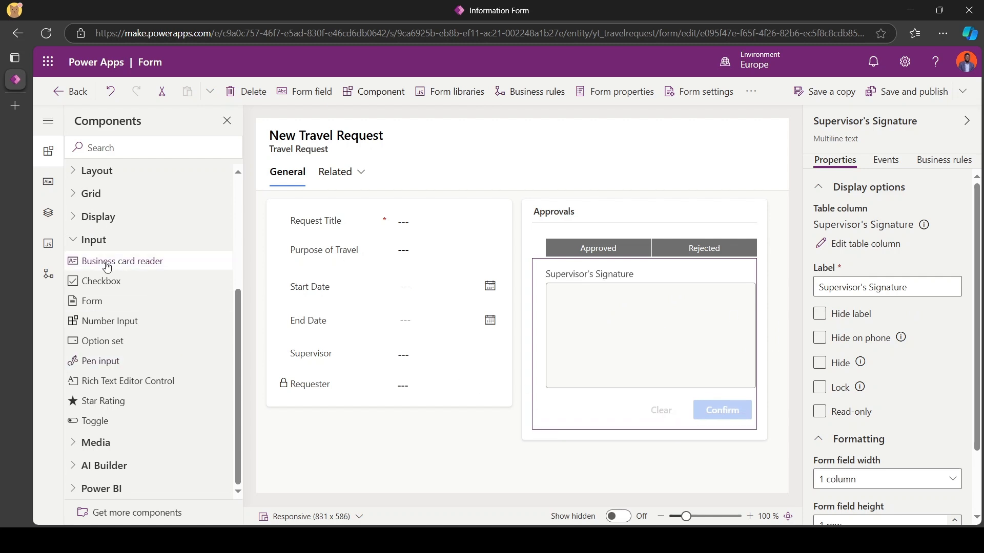
Step: Filter the unused table columns to custom ones and place Supervisor Comments between the approval status and the signature
left_click(48, 182)
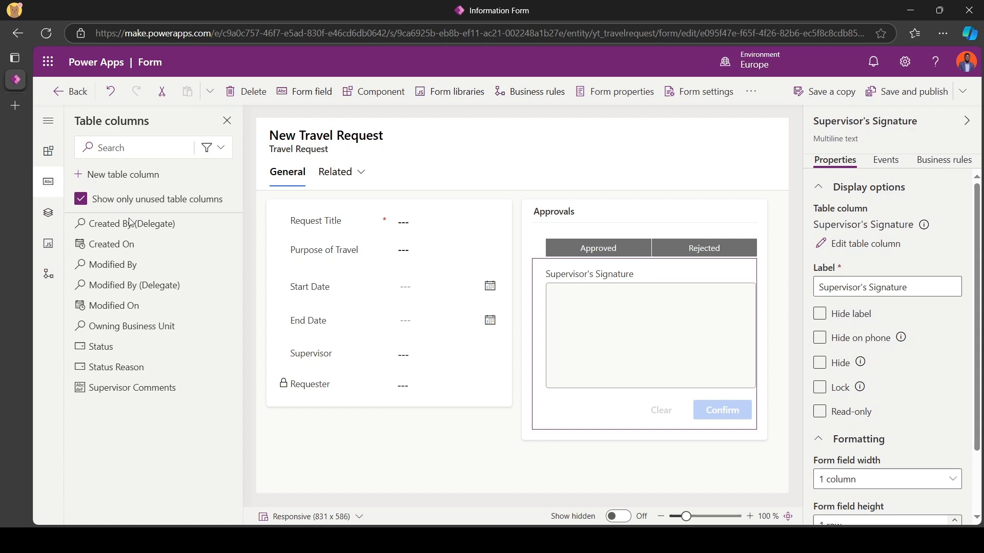
left_click(221, 147)
left_click(187, 225)
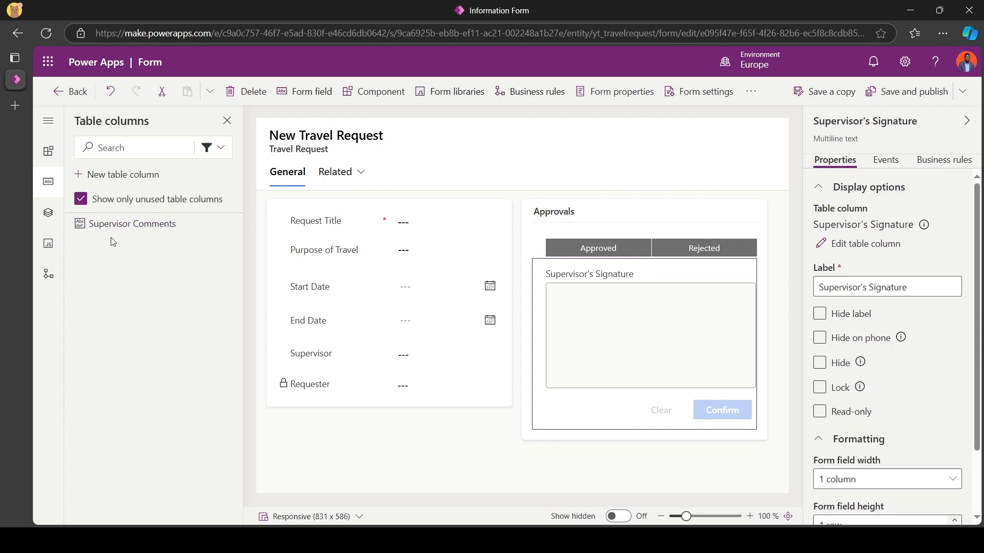
left_click_drag(112, 228, 608, 262)
double_click(842, 287)
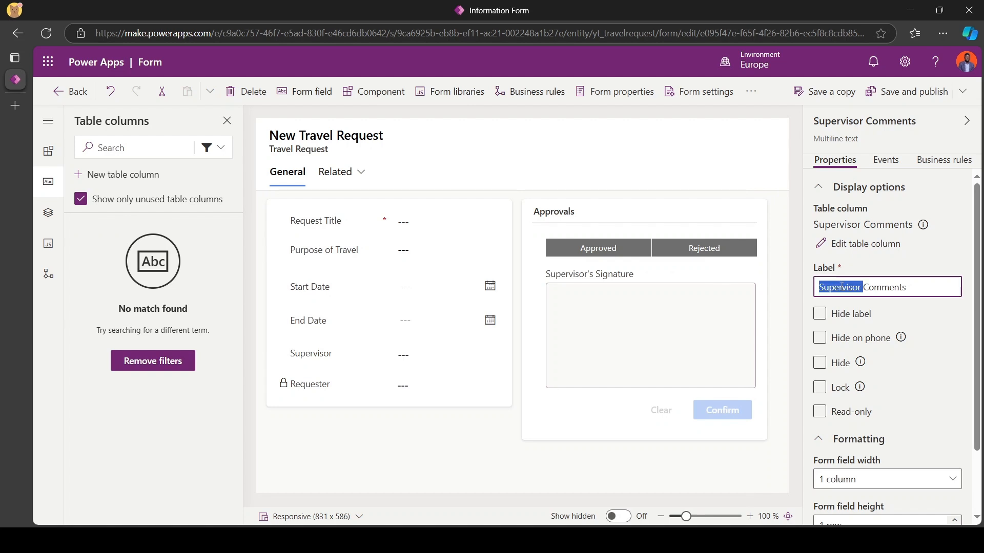
key("BackSpace")
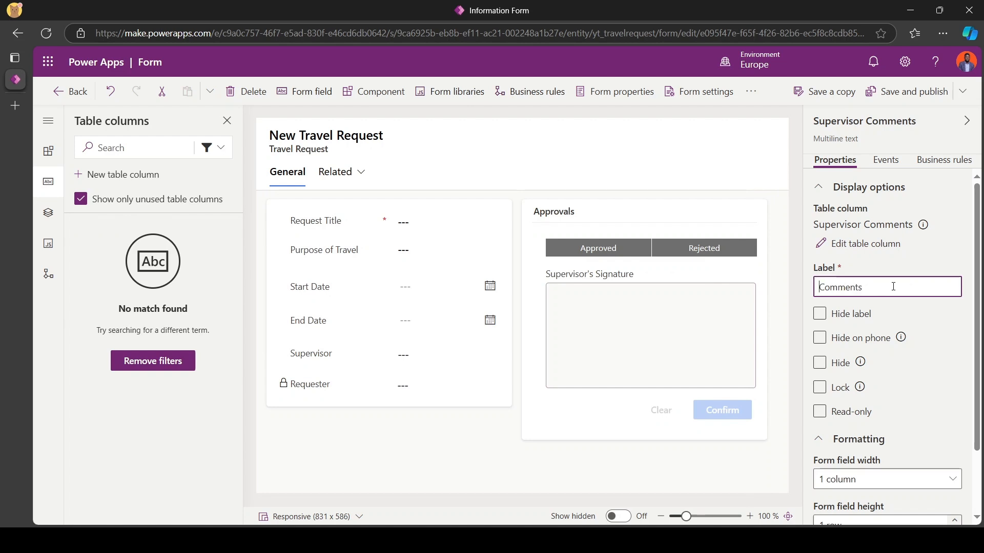
key("ctrl+z")
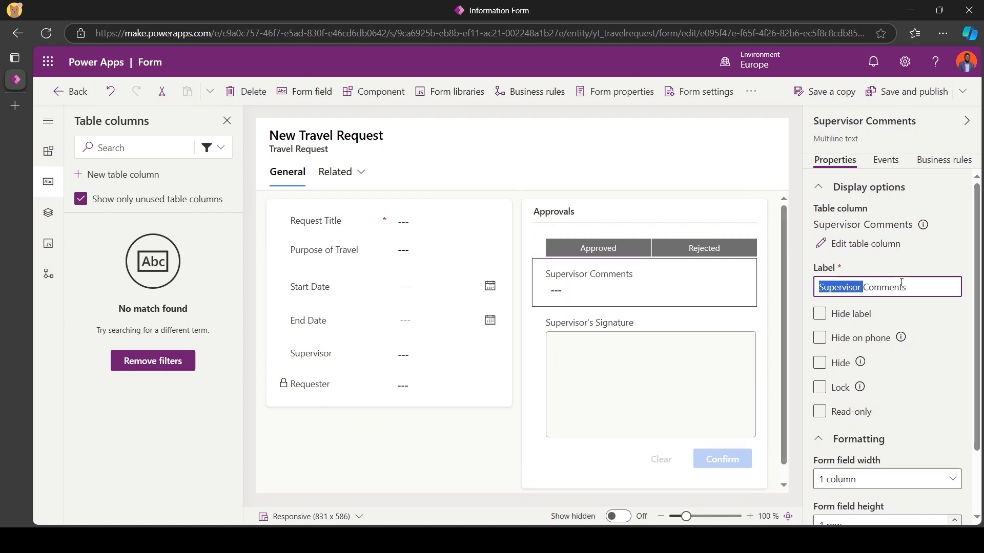
Step: Save and publish the Travel Request form
left_click(544, 452)
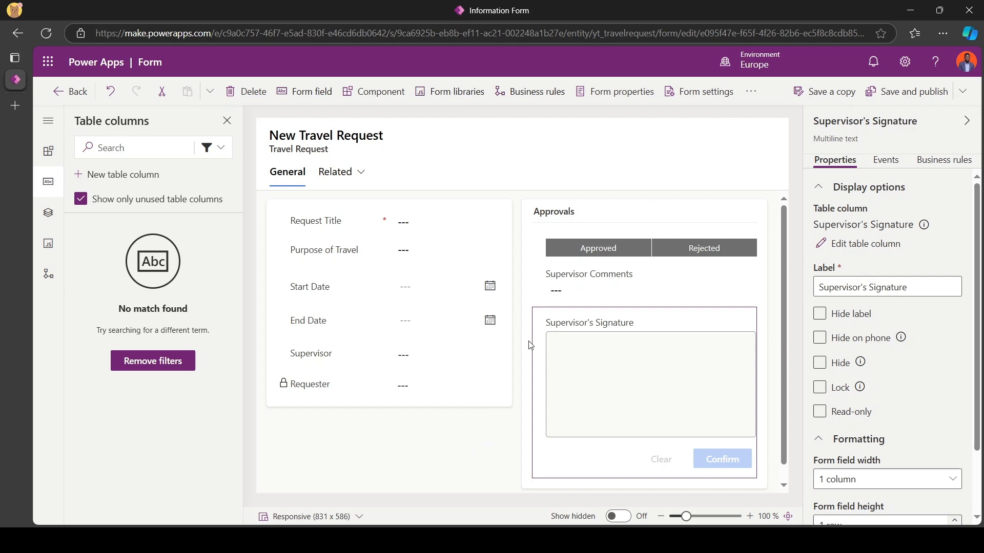
left_click(894, 90)
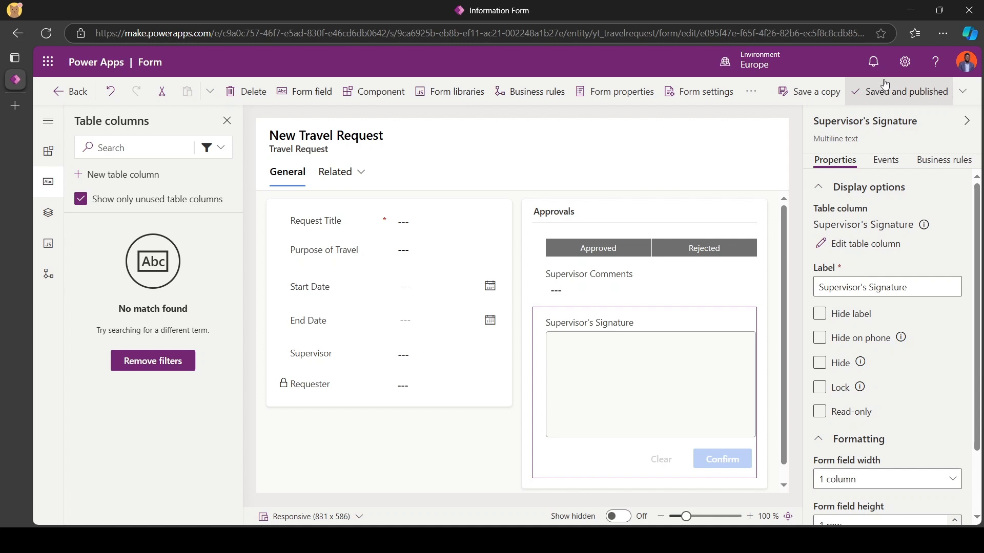
Step: Create a single-line text column named Destination and place it between Request Title and Purpose of Travel on the form
left_click(155, 180)
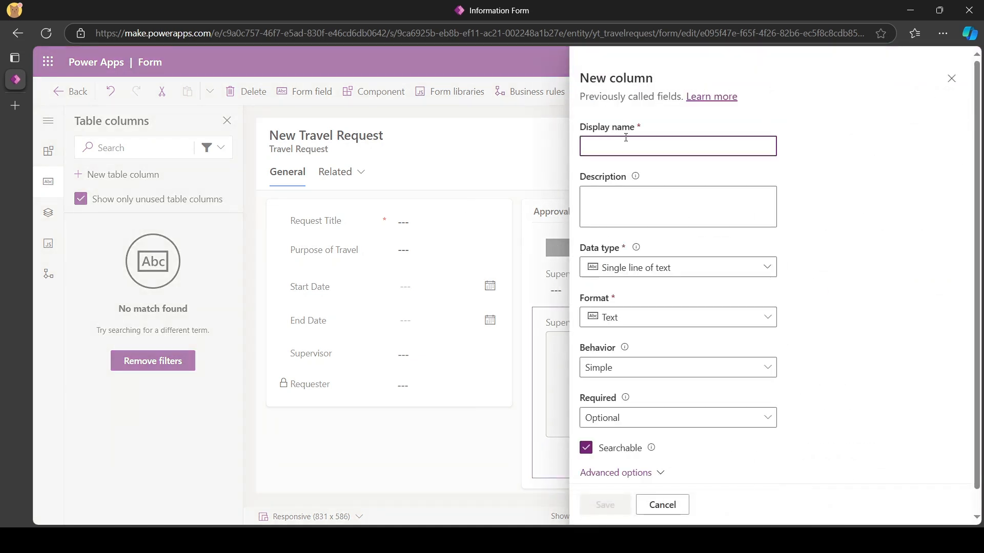
type("Destination")
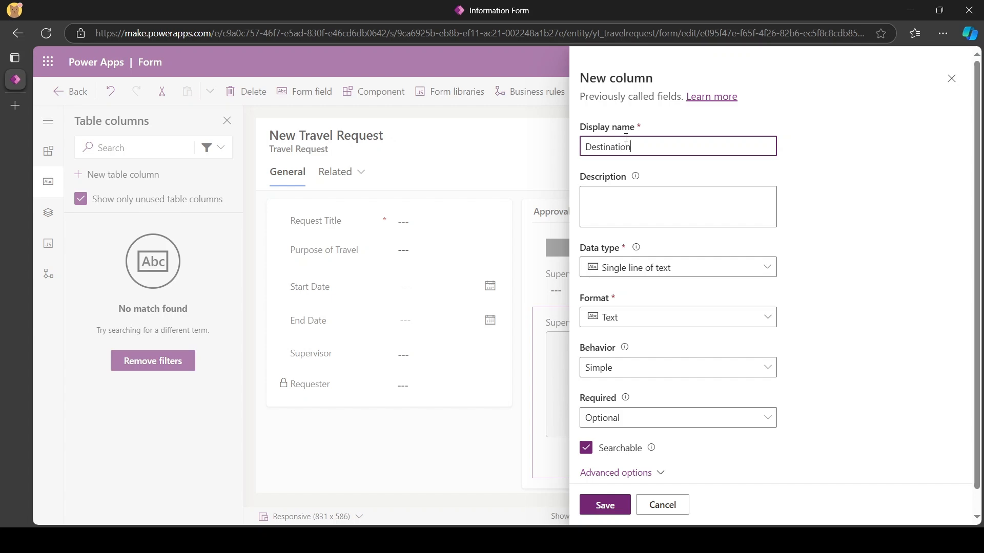
left_click(604, 509)
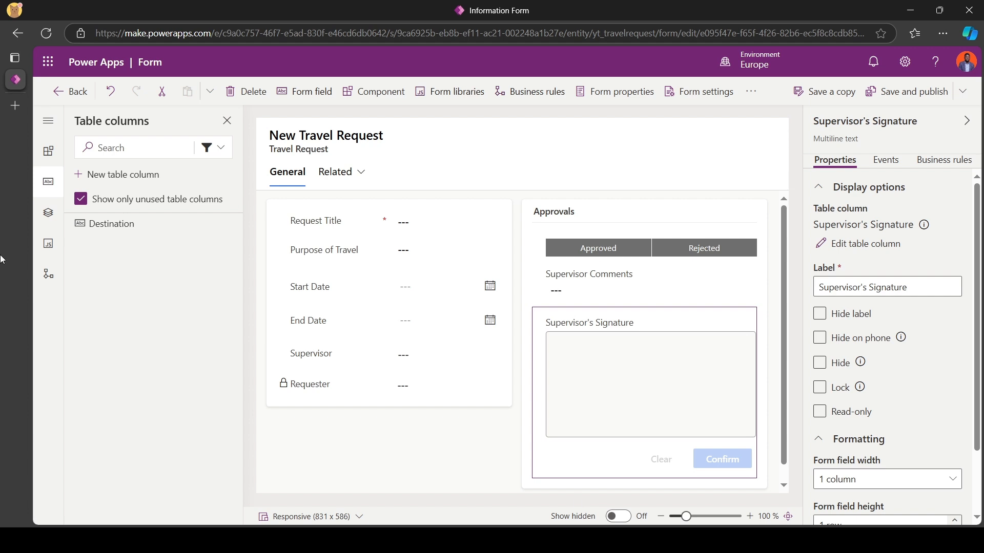
left_click_drag(350, 263, 359, 241)
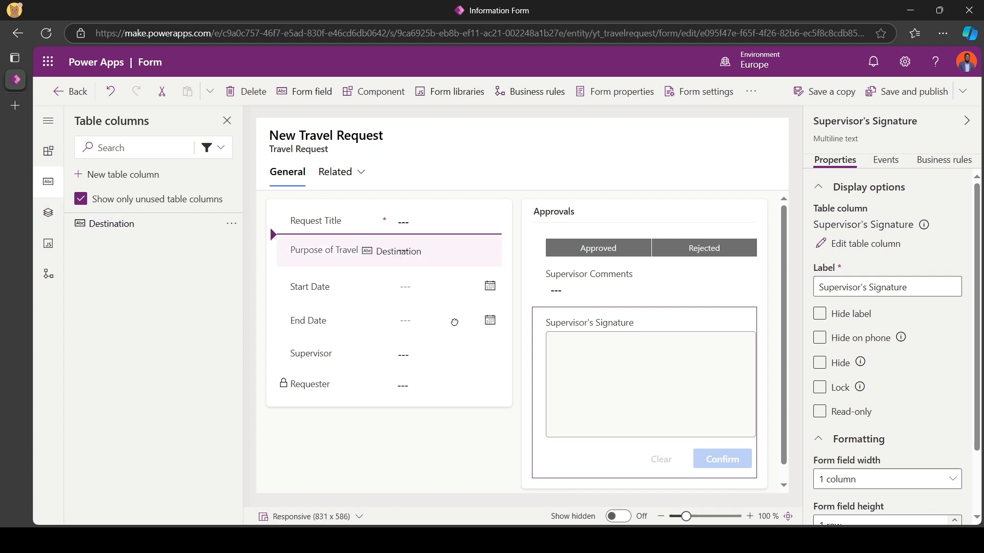
left_click_drag(455, 322, 456, 332)
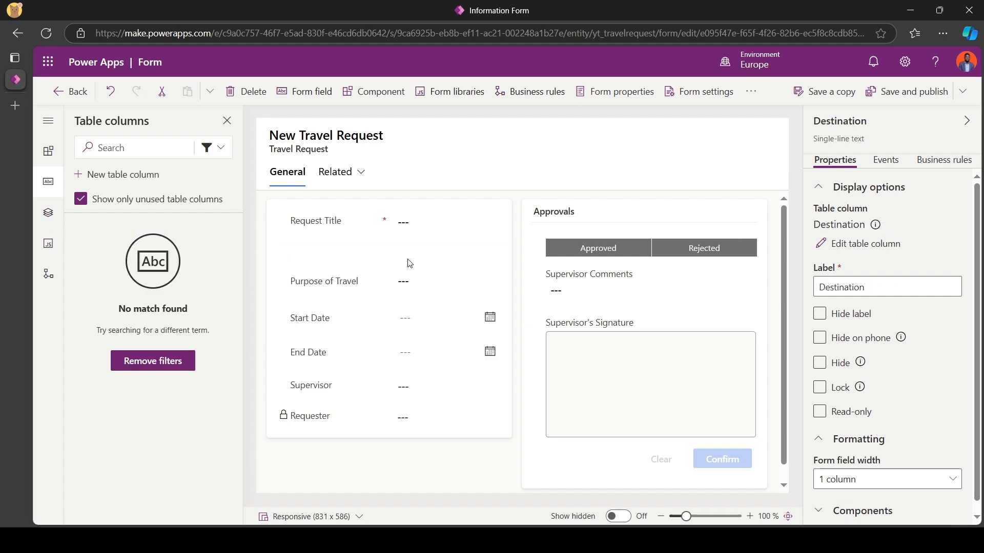
Step: Let the Purpose of Travel field use all available vertical space
left_click(370, 297)
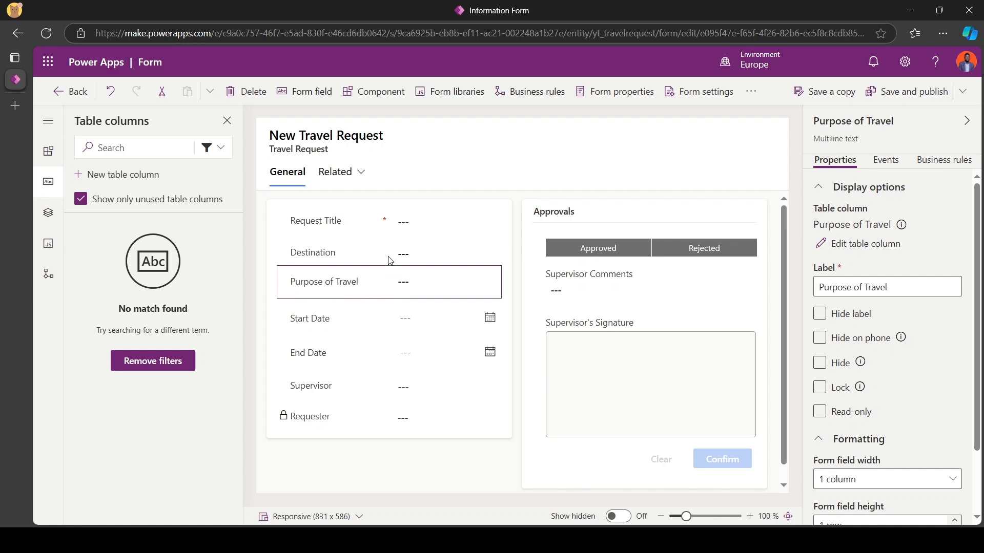
scroll(881, 456, "down", 2)
left_click(822, 474)
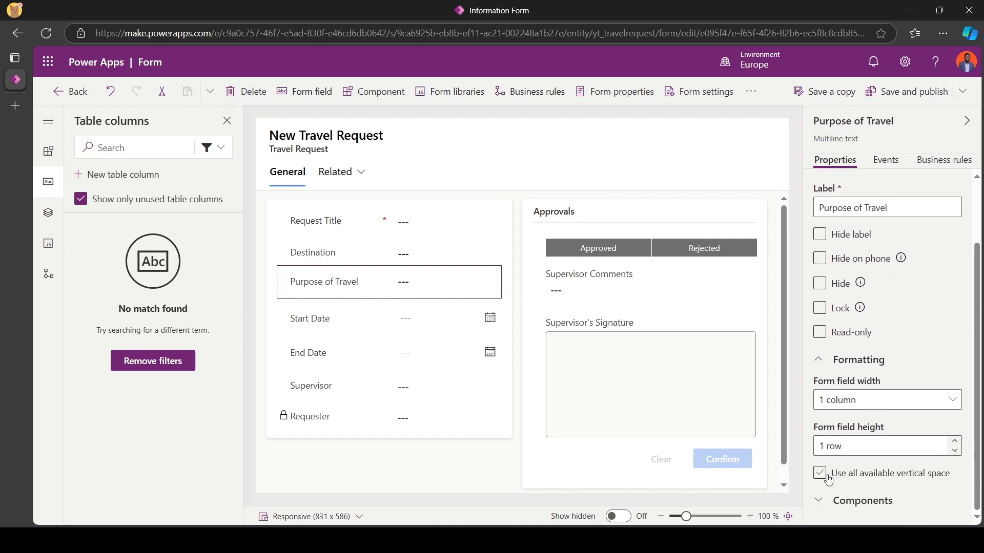
left_click(821, 473)
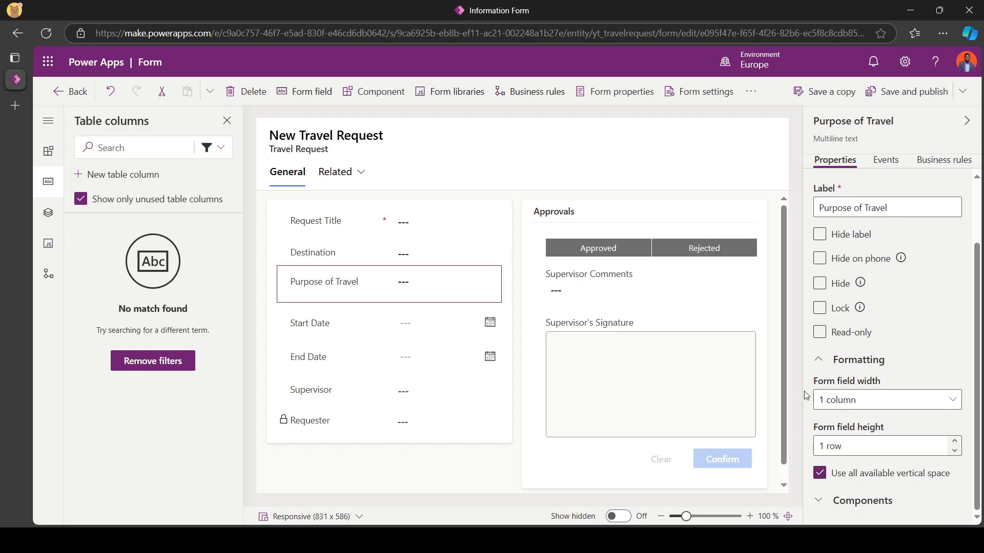
Step: Set the General section's component label position to Top, and save and publish the Travel Request form
left_click(304, 439)
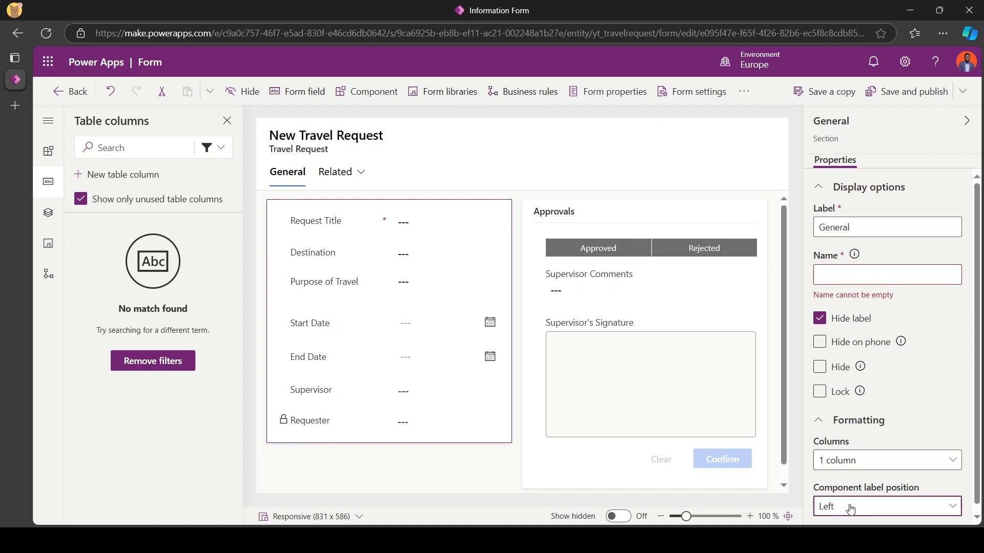
left_click(830, 507)
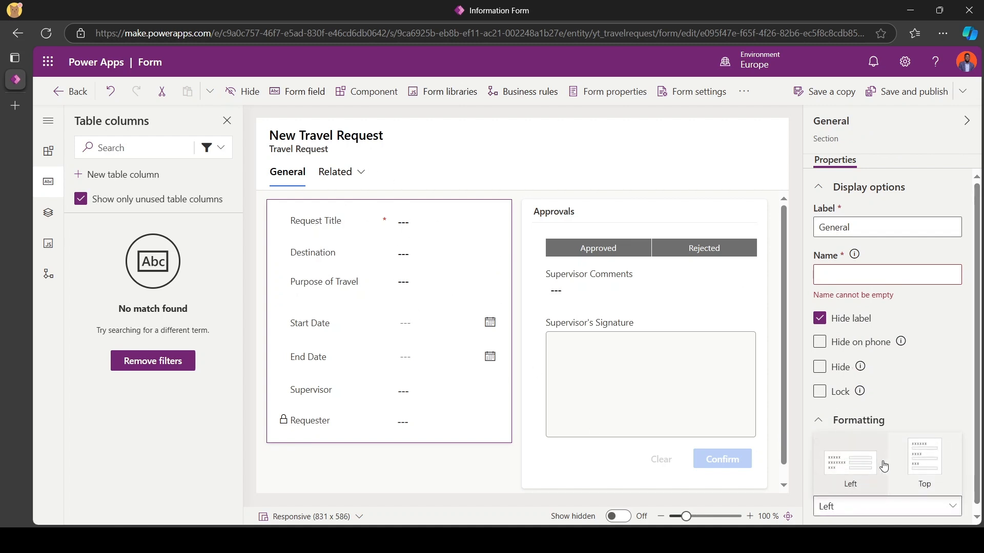
left_click(944, 467)
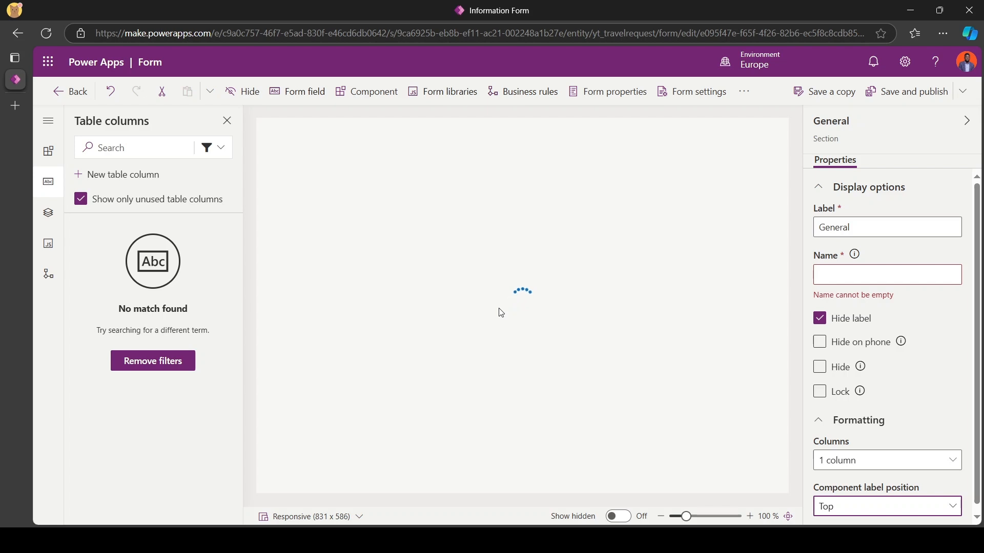
left_click(922, 96)
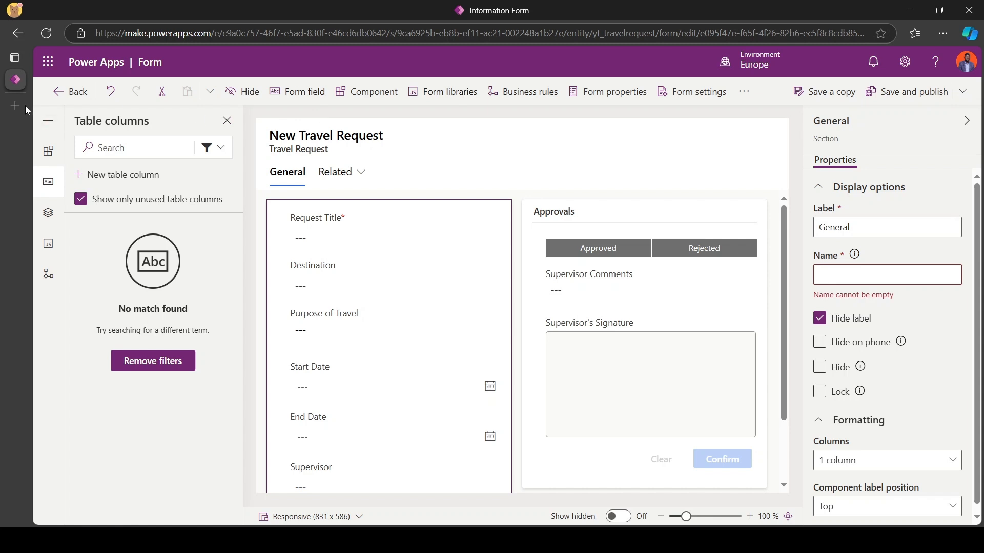
Step: Duplicate the Travel Request form's browser tab and return to the solution's forms list in the original tab
right_click(15, 83)
left_click(60, 165)
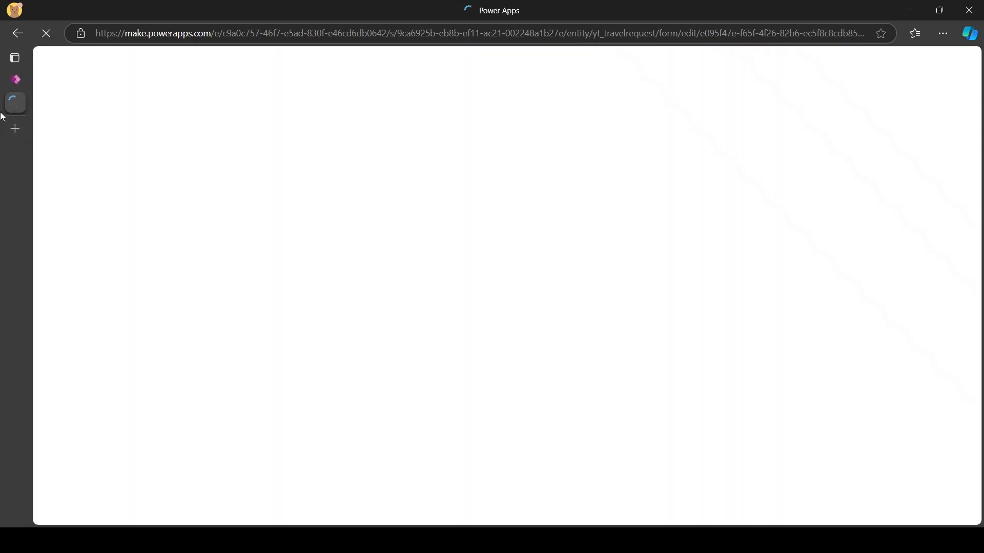
left_click(15, 79)
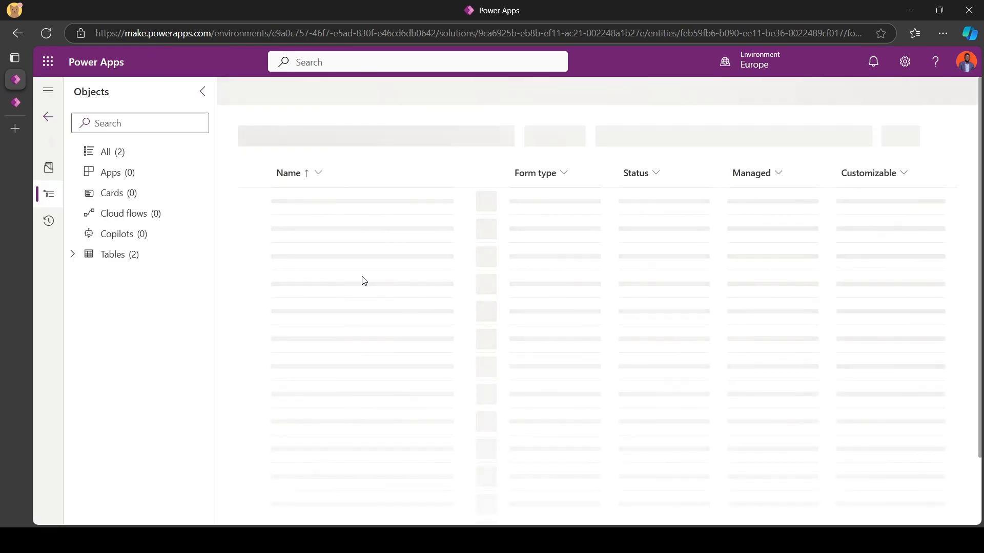
Step: Open the main Information form of the Travel Line Items table for editing
left_click(73, 262)
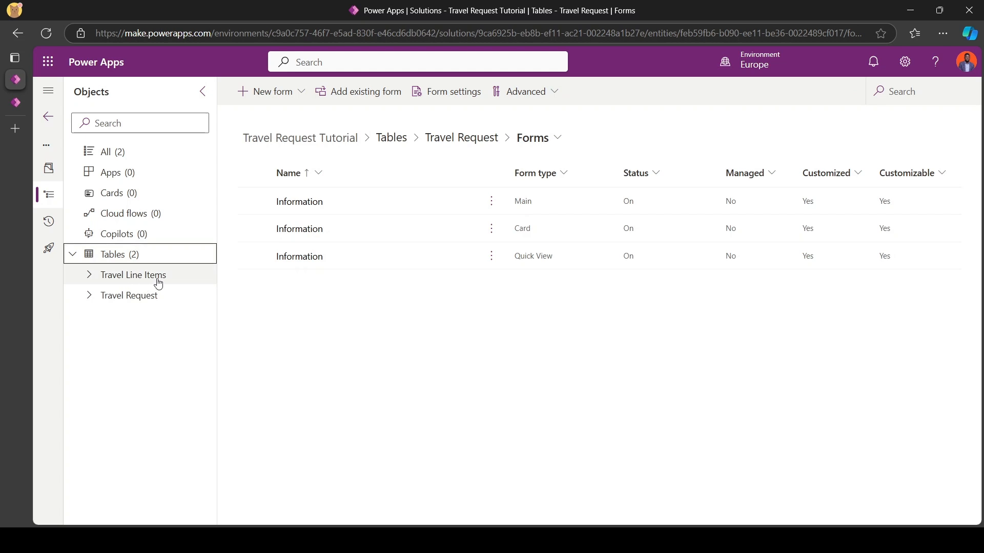
left_click(94, 277)
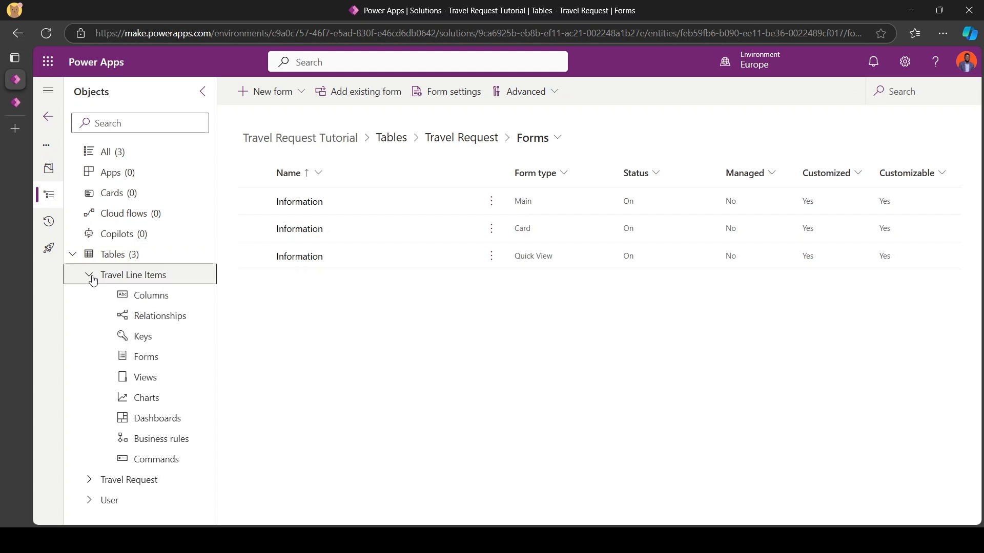
left_click(148, 362)
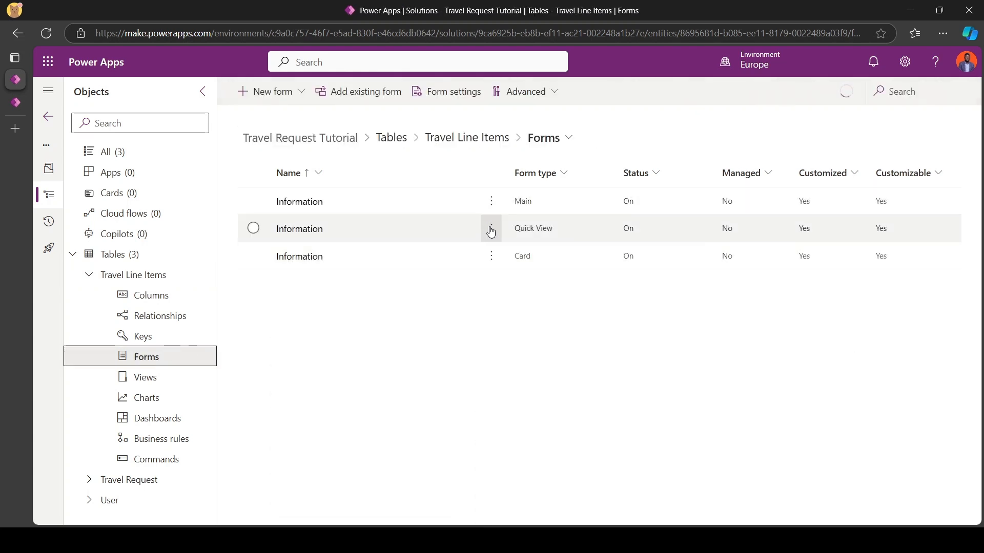
left_click(494, 206)
left_click(299, 208)
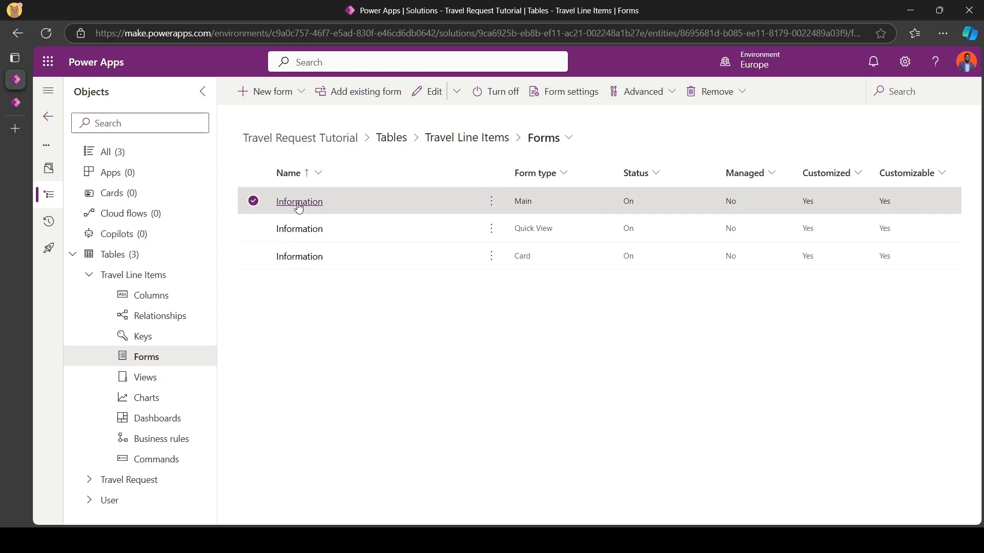
left_click(298, 201)
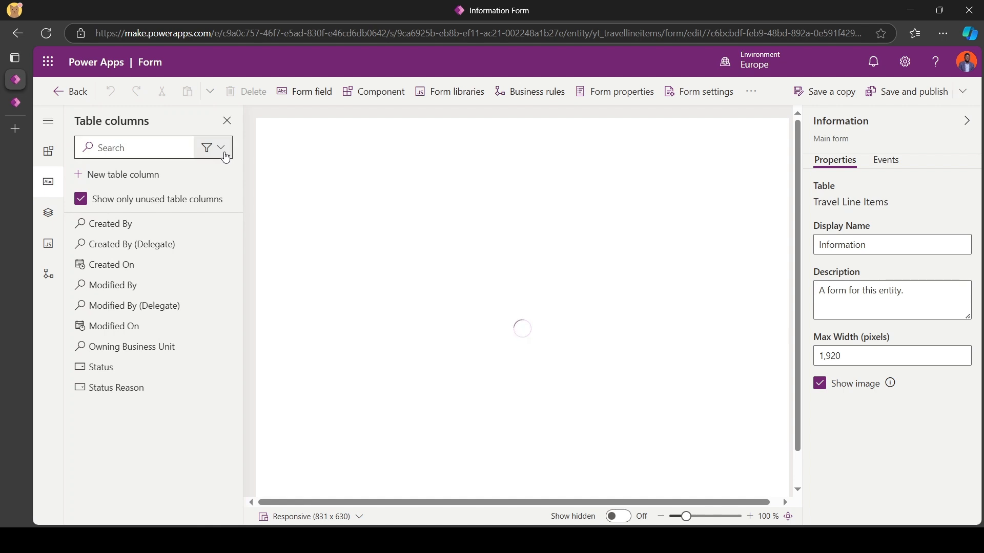
Step: Filter the unused table columns to custom ones and move the Line ID and Owner fields into the form header
left_click(225, 158)
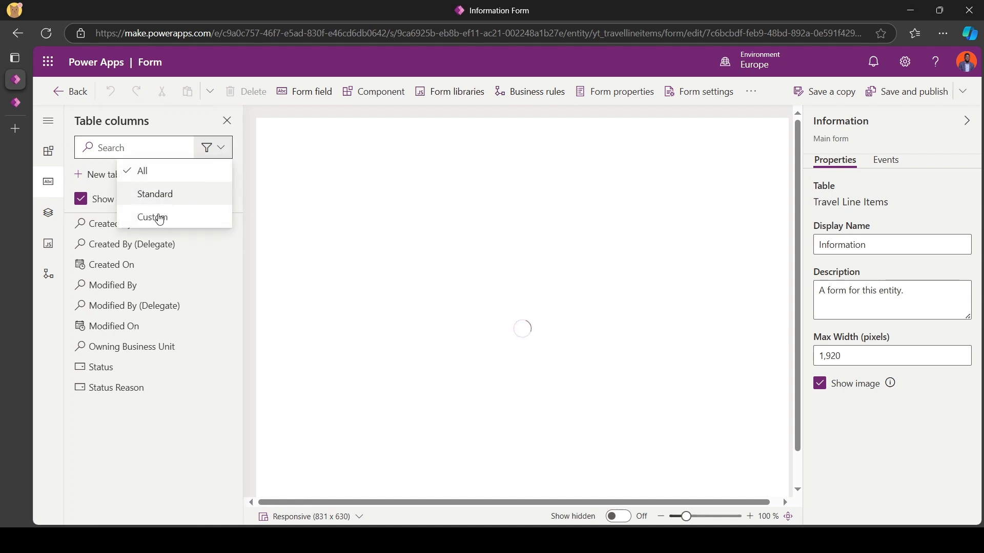
left_click(158, 218)
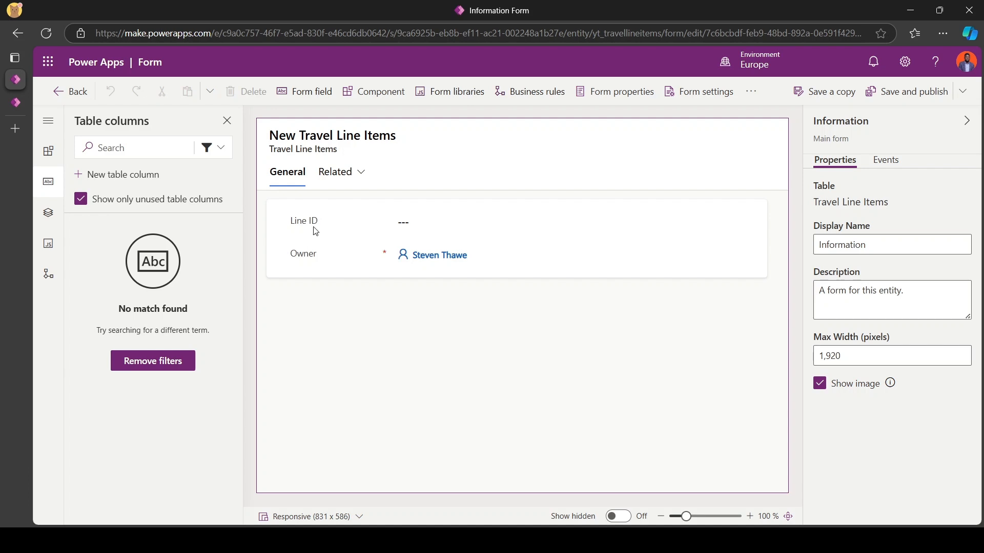
left_click(307, 222)
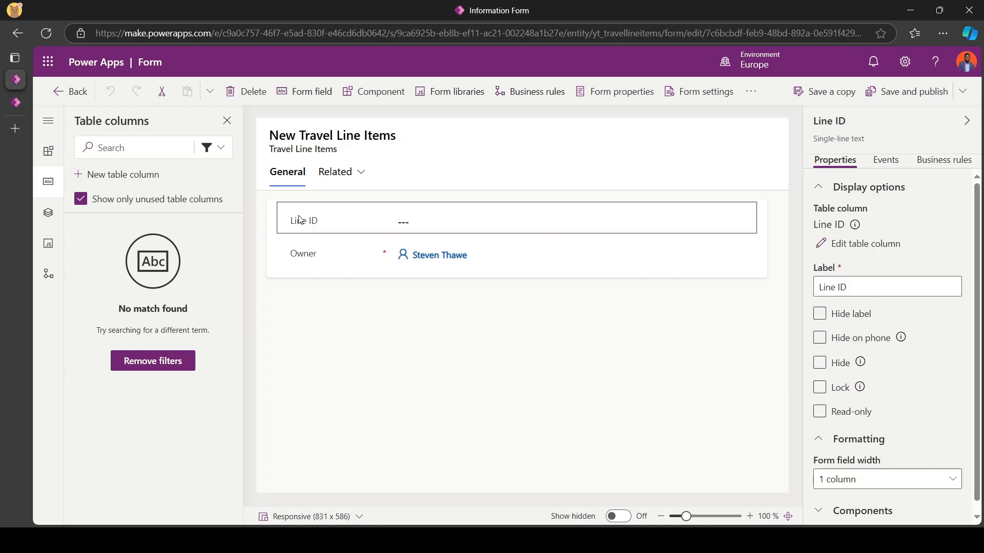
left_click_drag(301, 220, 564, 146)
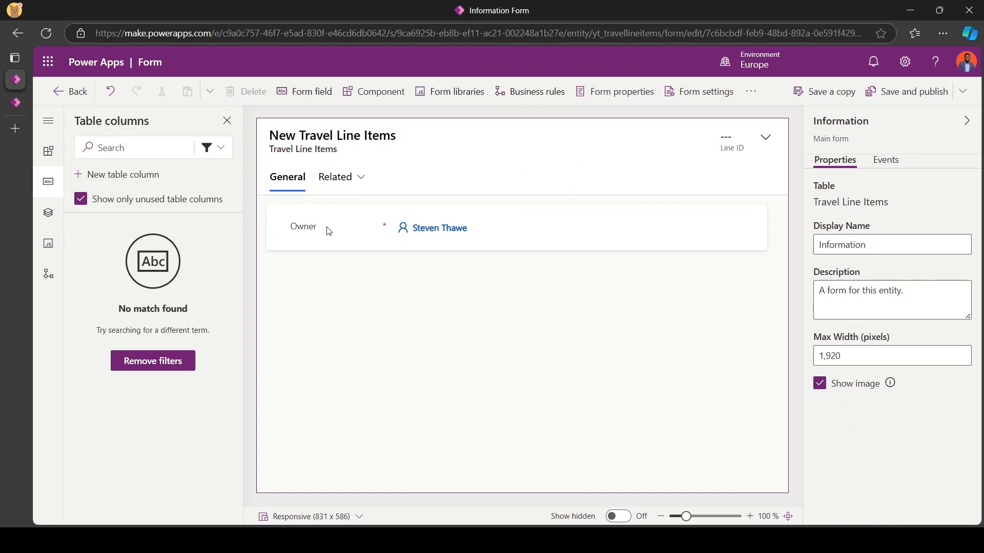
left_click_drag(315, 233, 746, 139)
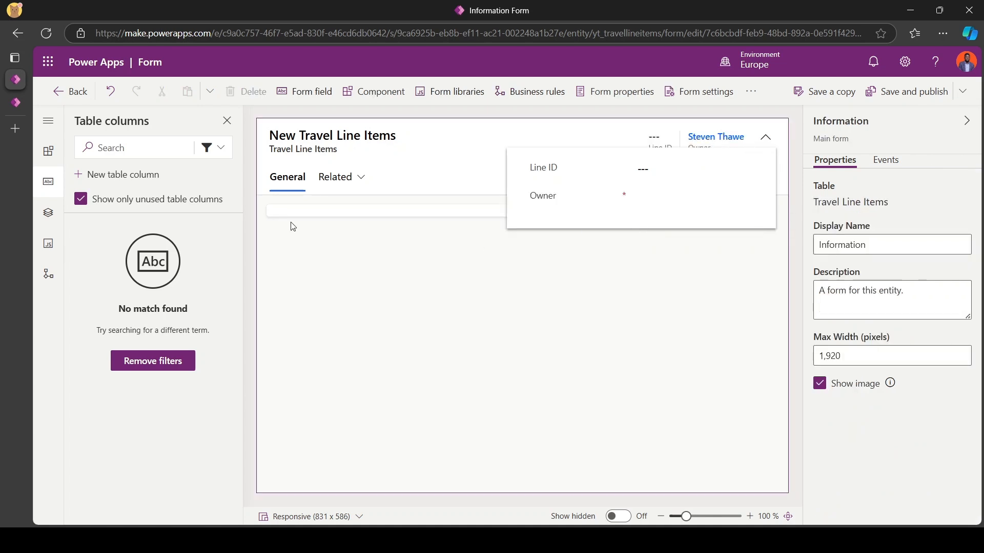
Step: Create a Travel Request lookup column related to the Travel Request table and add it to the General section
left_click(295, 211)
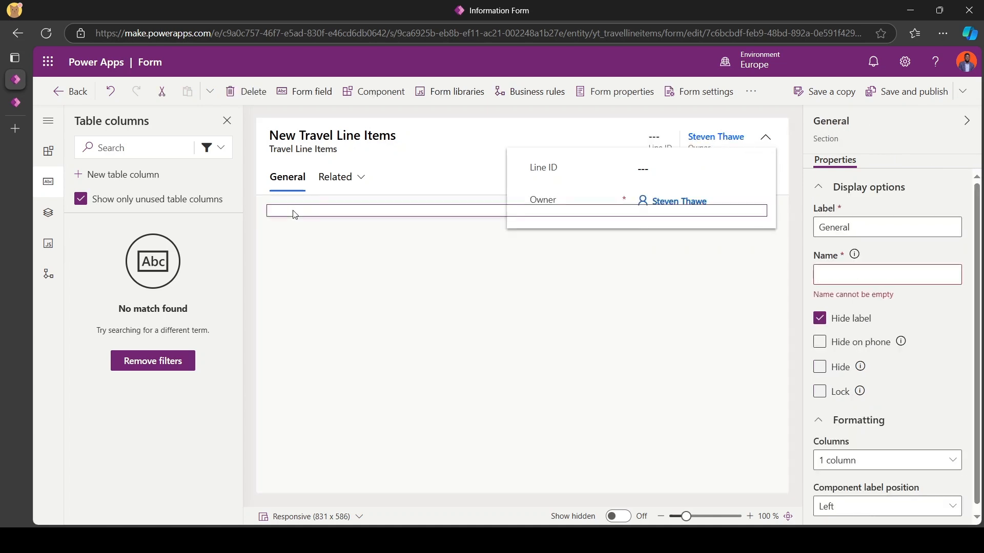
left_click(106, 175)
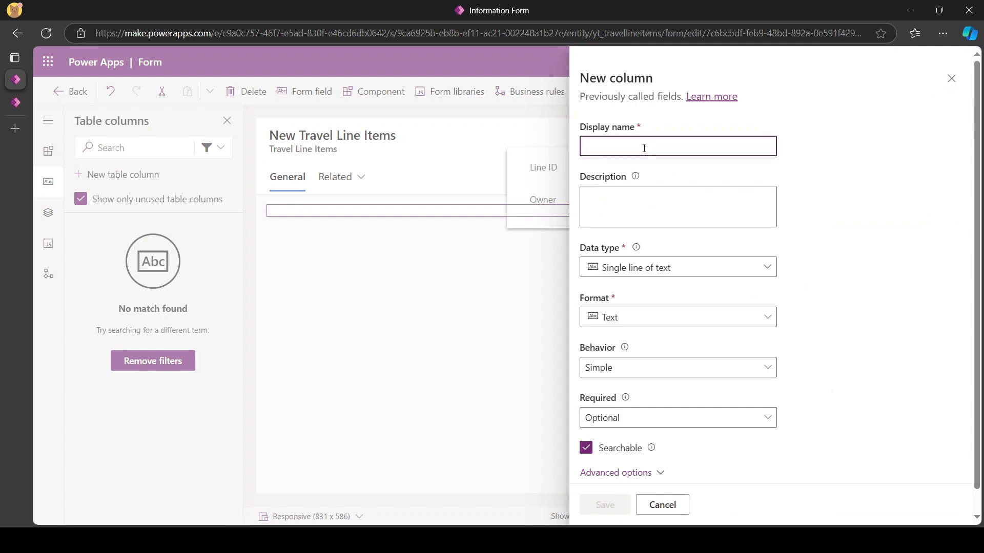
type("Travel R")
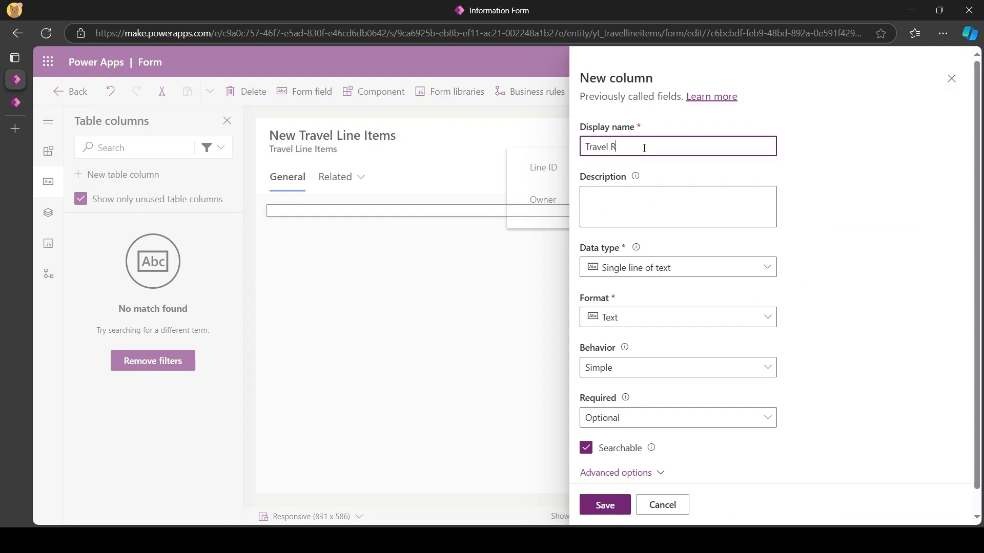
type("equest")
left_click(691, 271)
mouse_move(651, 404)
mouse_move(759, 389)
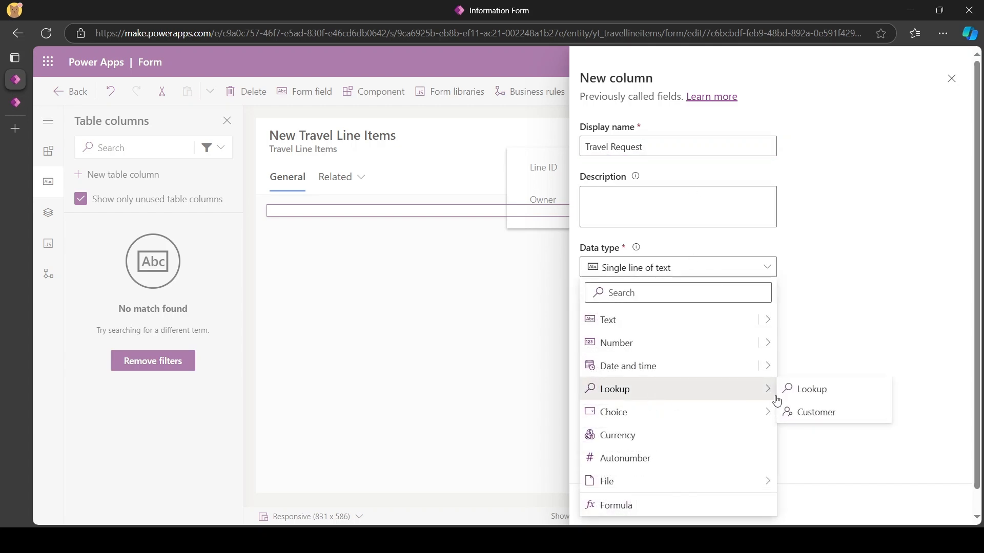
left_click(809, 391)
left_click(627, 394)
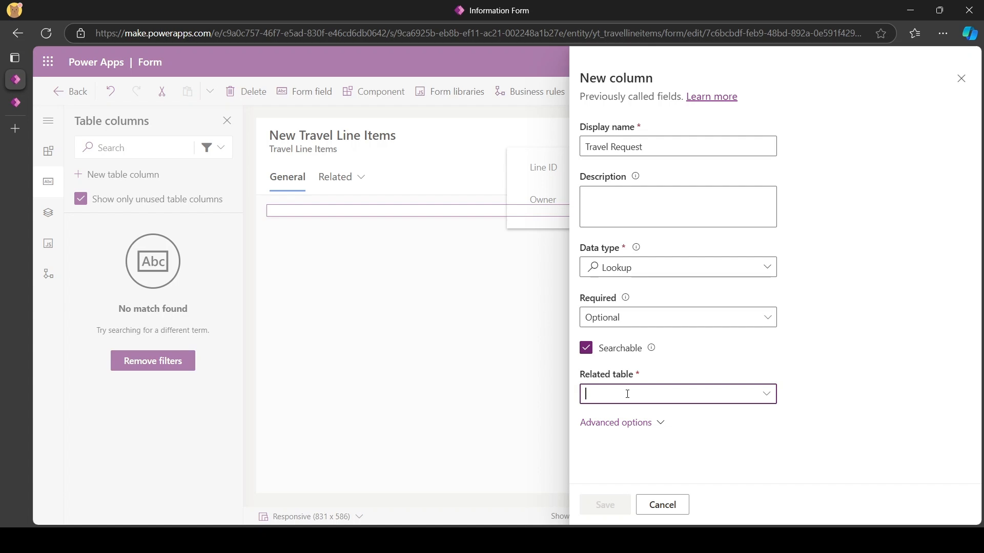
type("Trave")
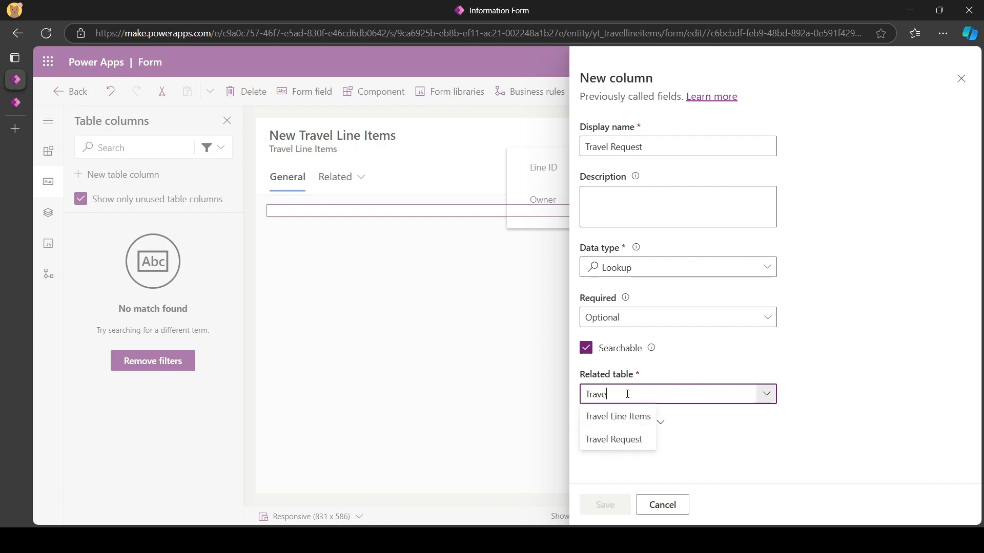
left_click(623, 441)
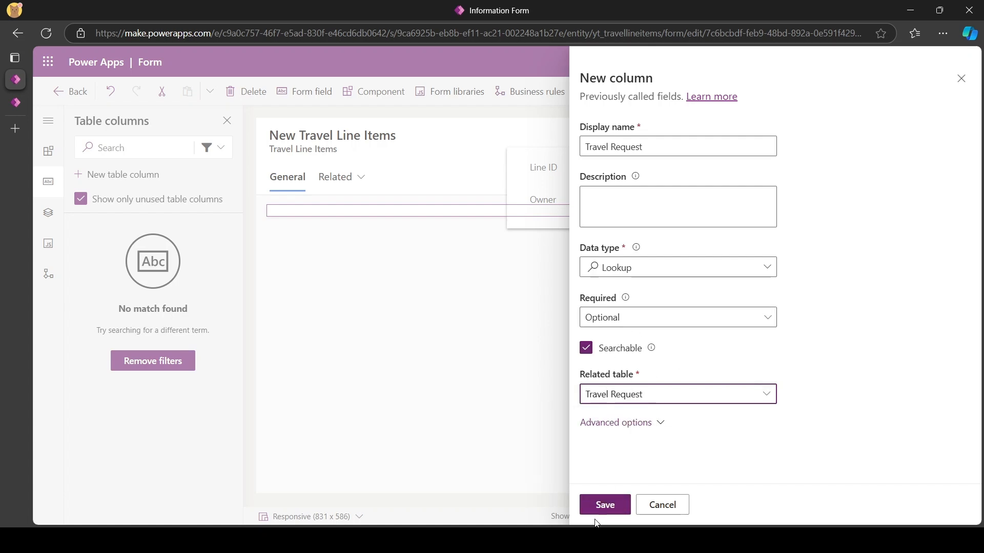
left_click(603, 509)
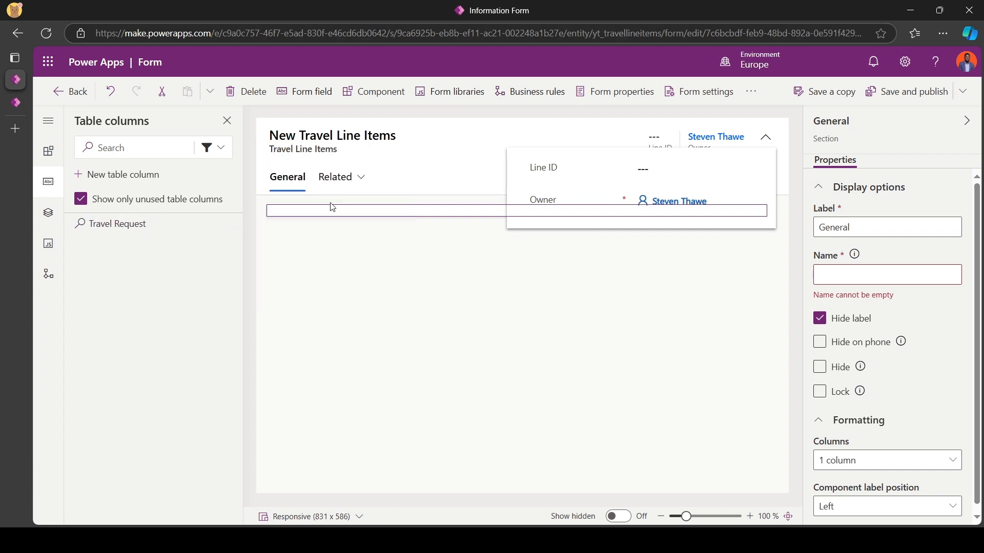
left_click(149, 223)
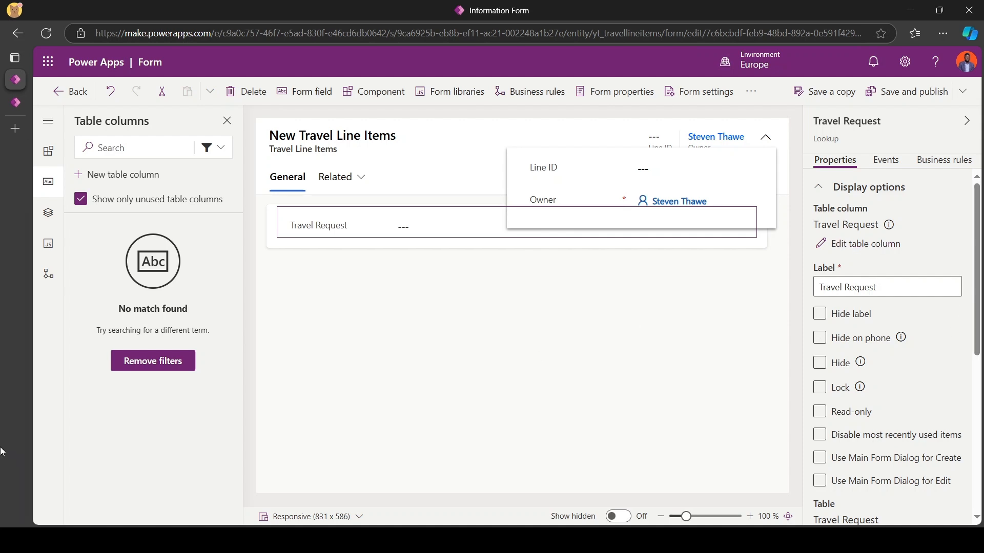
Step: Start a new table column named Expense Type with the Choice data type
left_click(153, 176)
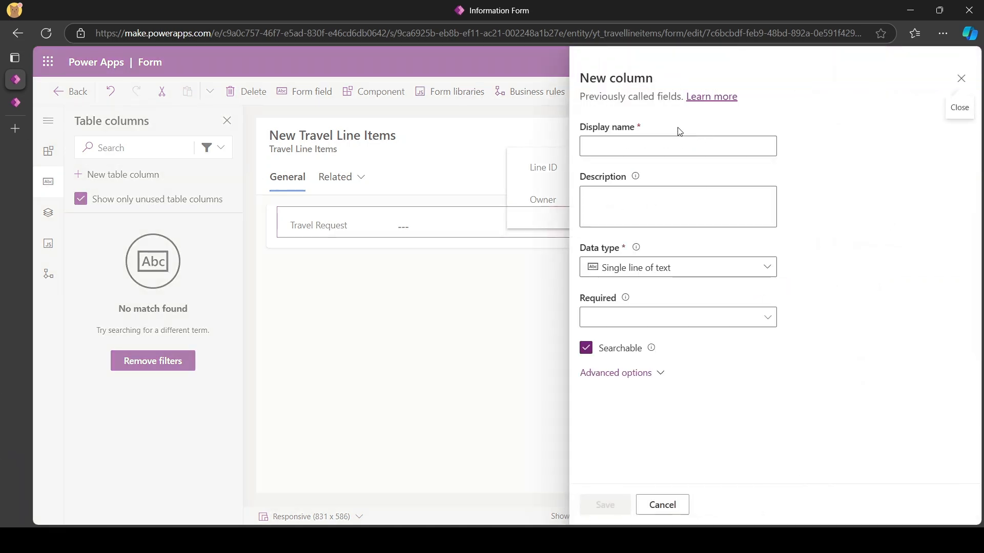
type("Ex")
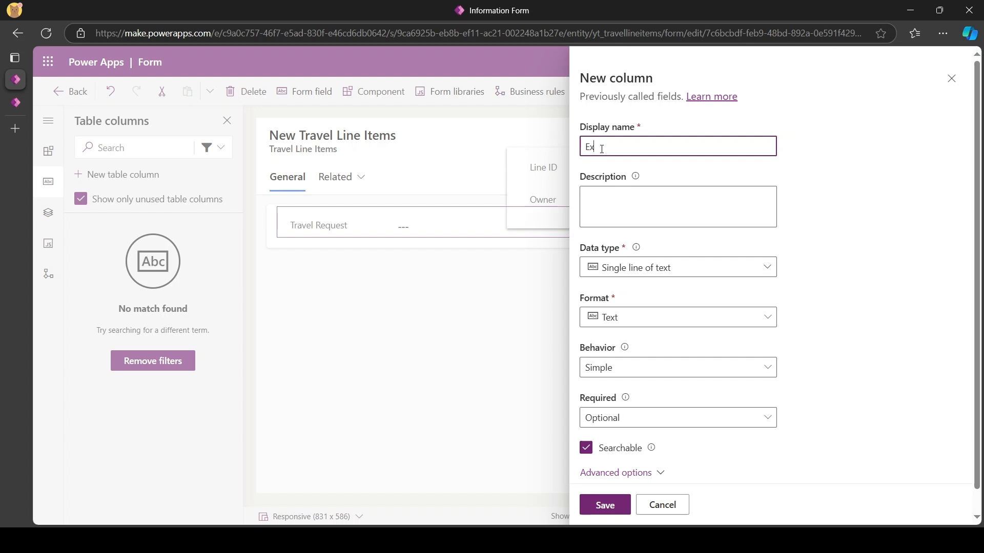
type("pe")
key("BackSpace")
key("BackSpace")
type("ype")
left_click(701, 272)
mouse_move(644, 420)
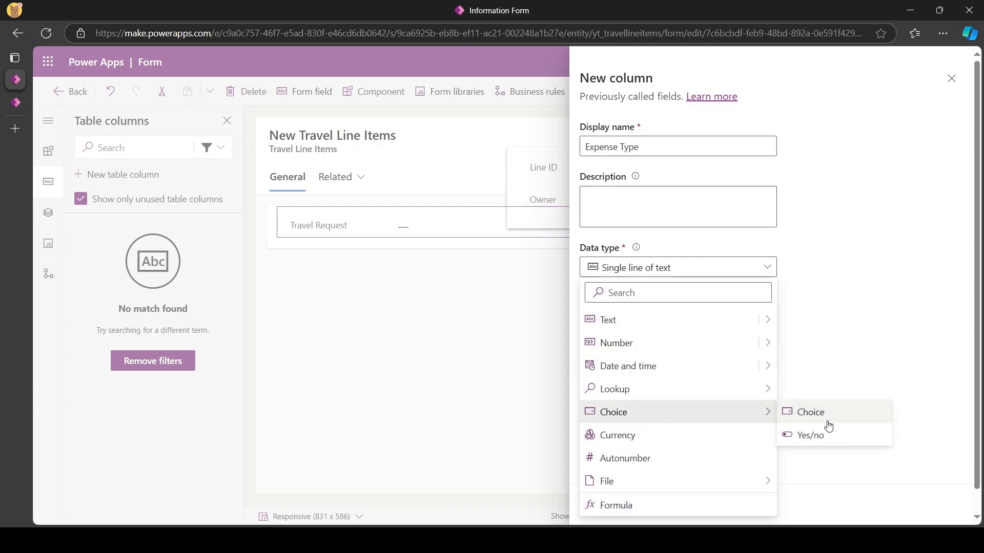
left_click(820, 417)
Step: Give the Expense Type column local choices OPEX and CAPEX without global sync, save it, and place it below Travel Request
scroll(671, 395, "down", 3)
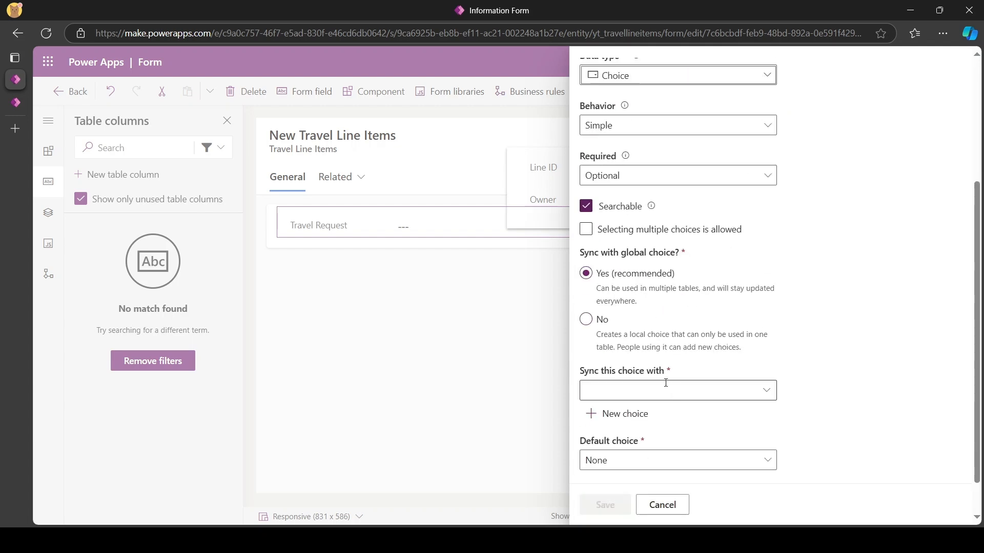
left_click(585, 319)
left_click(634, 411)
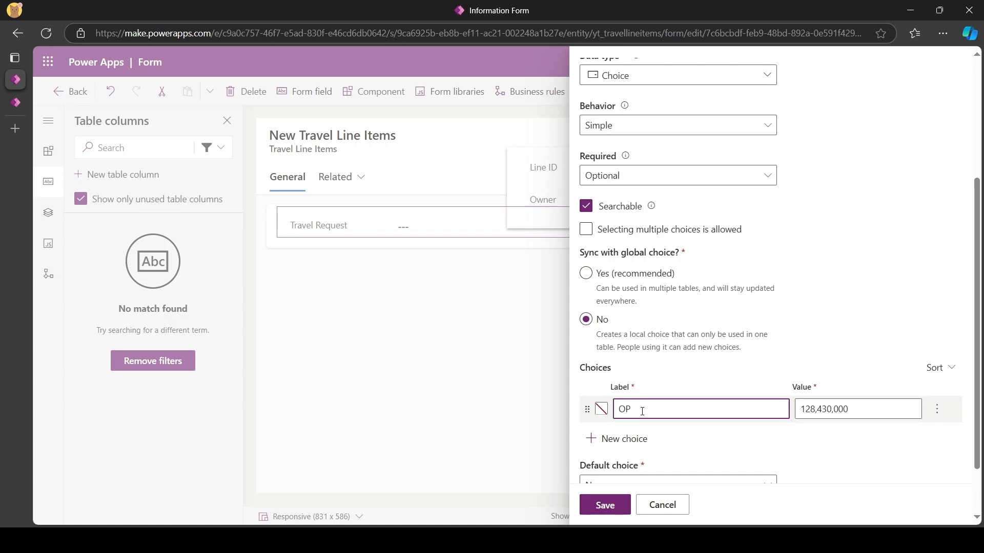
type("OPEX")
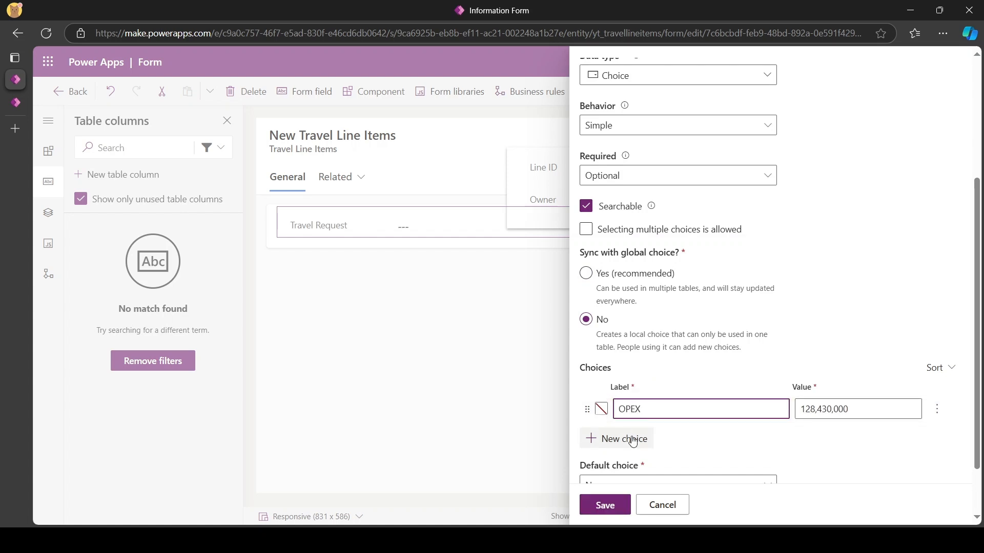
left_click(632, 439)
type("CAP")
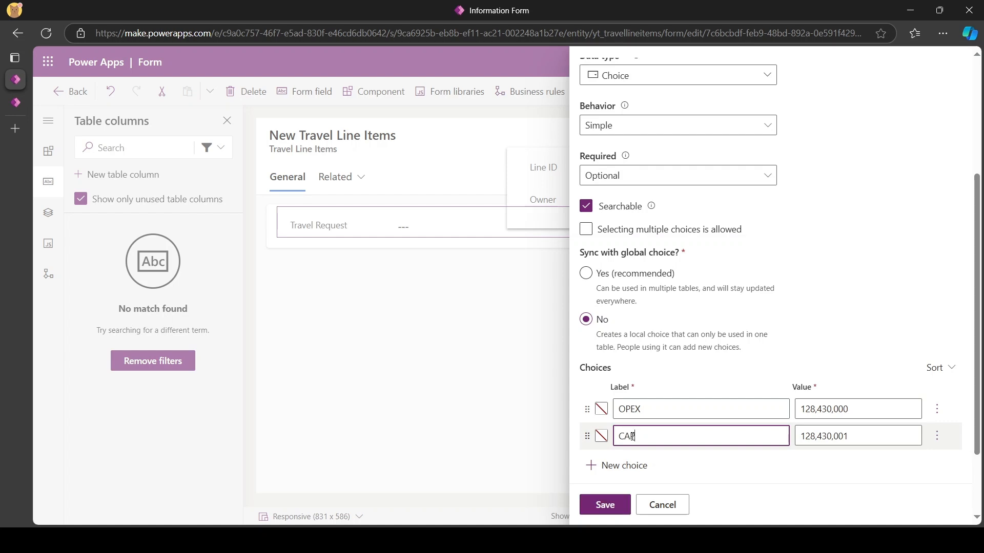
type("EX")
left_click(601, 506)
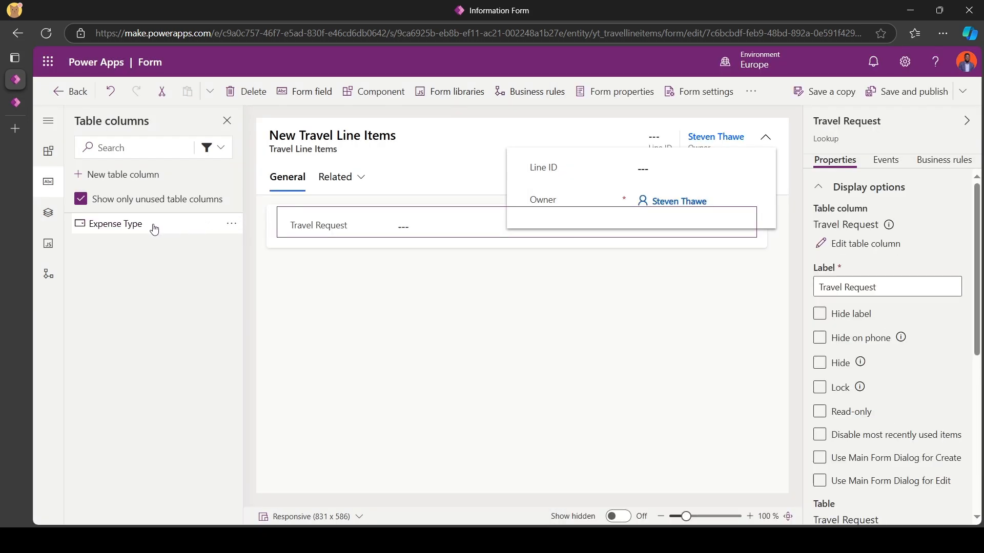
left_click_drag(153, 226, 262, 232)
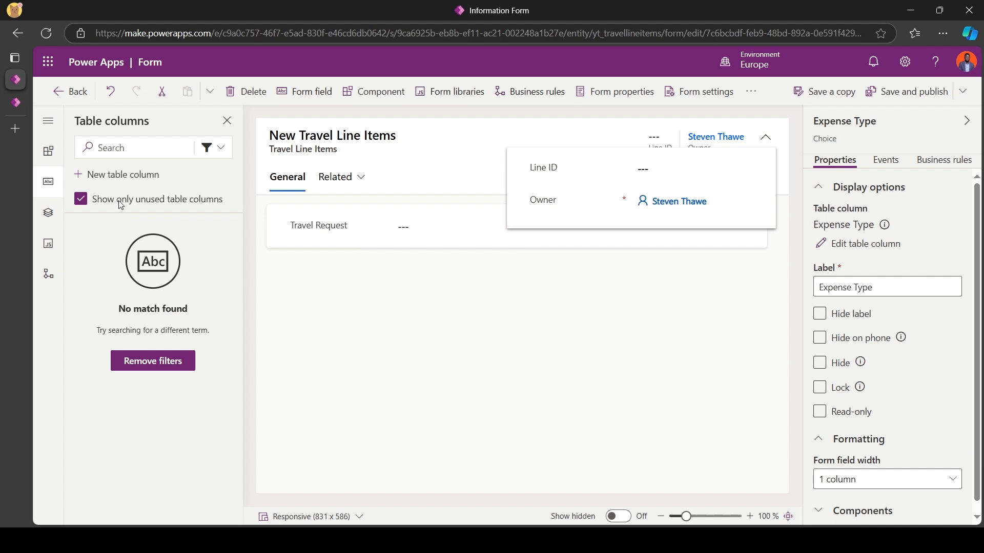
Step: Create a Description column with the Multiple lines of text data type
left_click(121, 174)
left_click(613, 147)
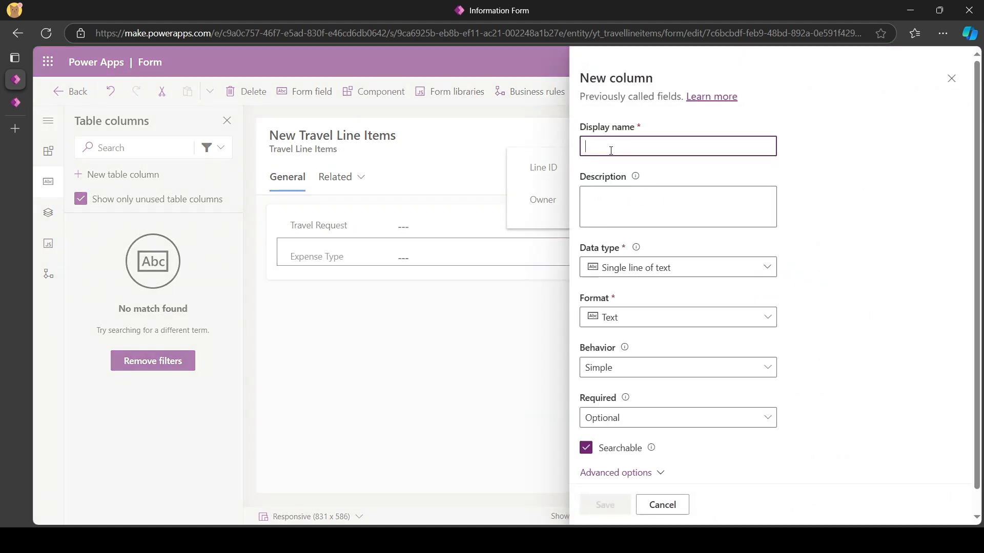
type("Descr")
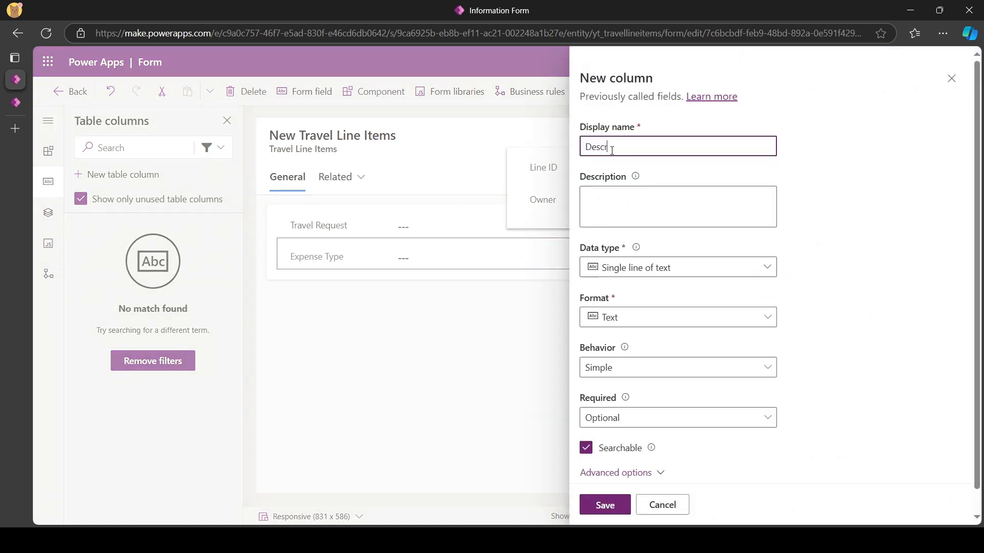
type("iption")
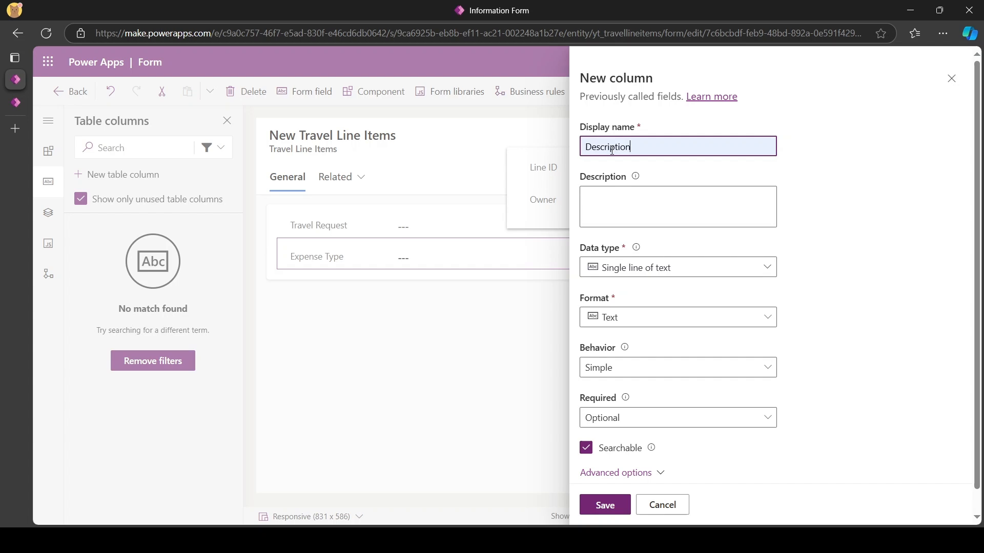
left_click(717, 268)
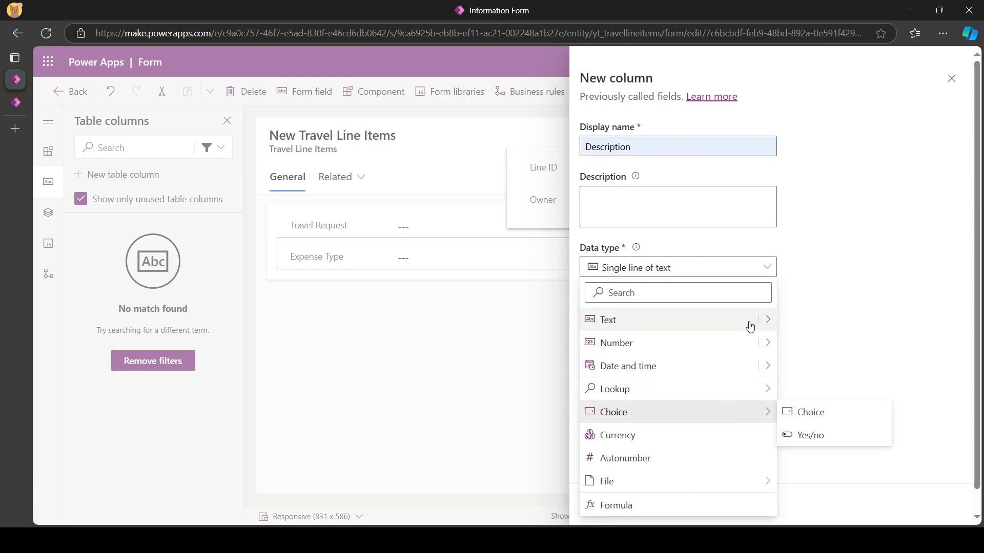
mouse_move(765, 322)
left_click(821, 488)
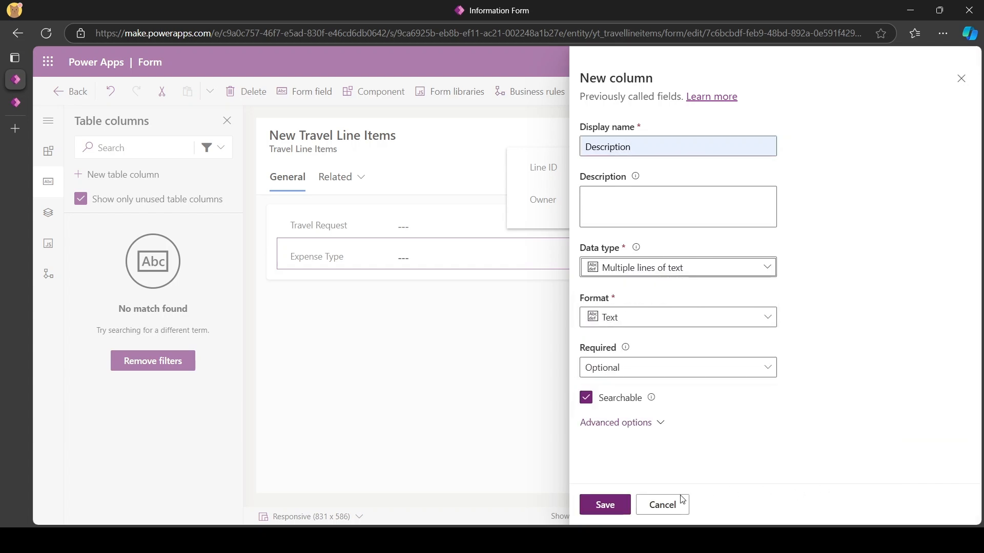
left_click(606, 506)
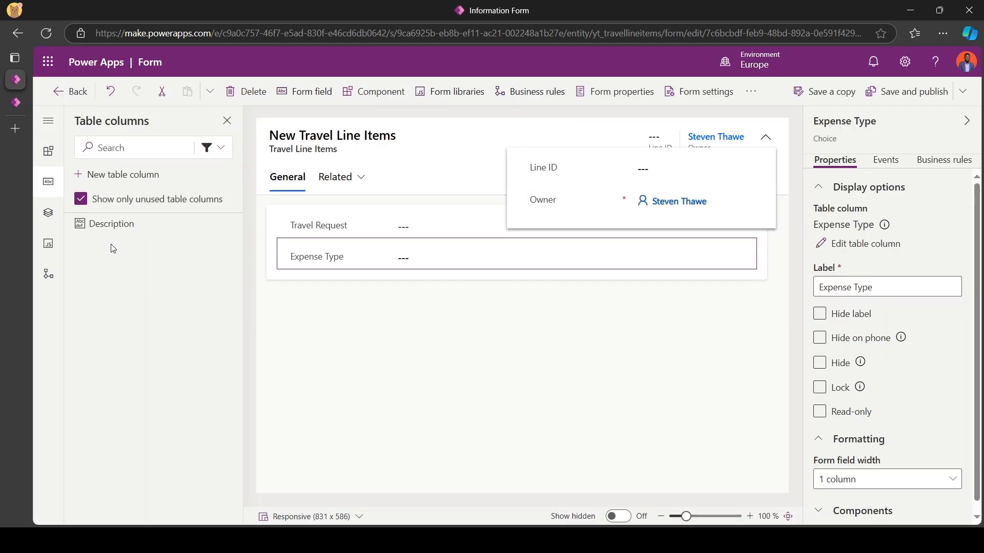
Step: Create an Amount column with the Currency data type
left_click(132, 175)
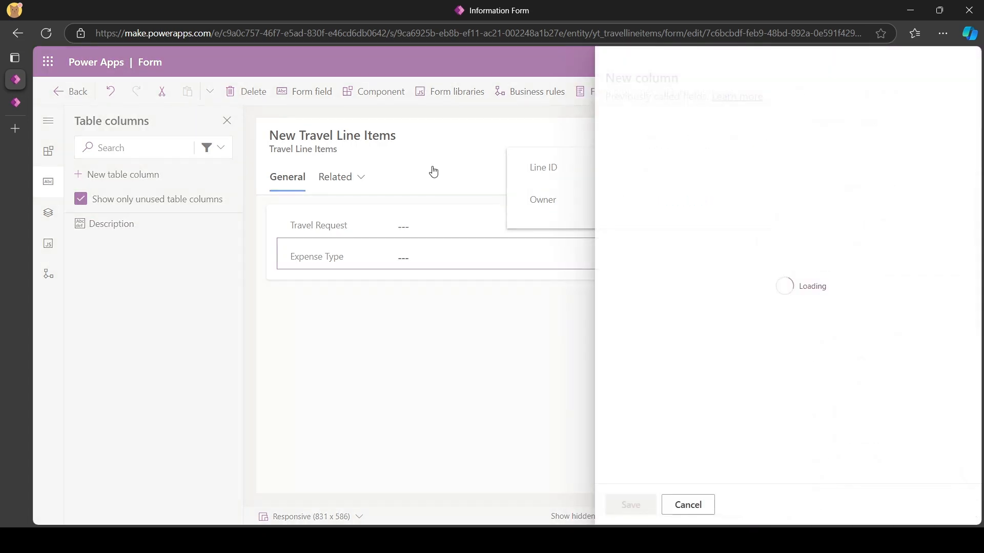
left_click(613, 146)
type("Amount")
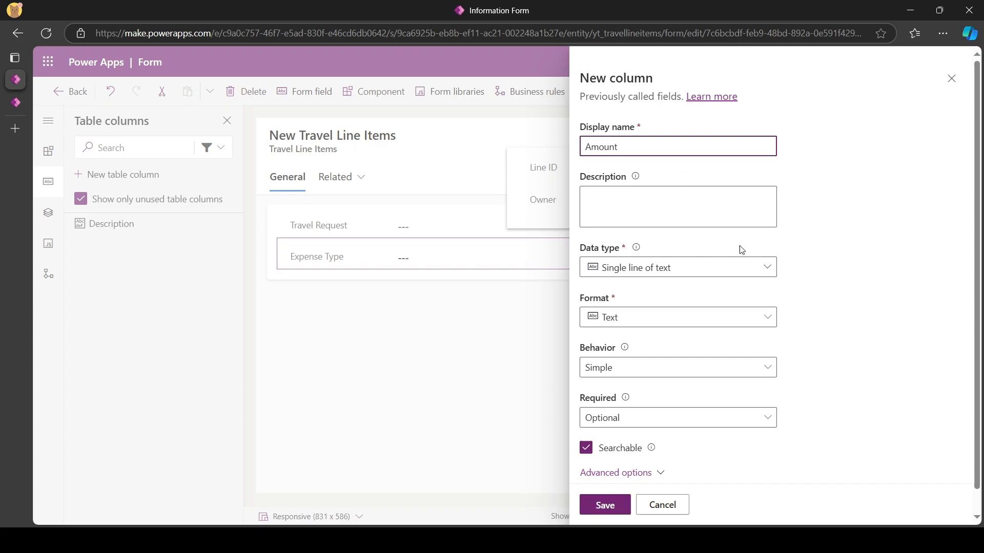
left_click(719, 268)
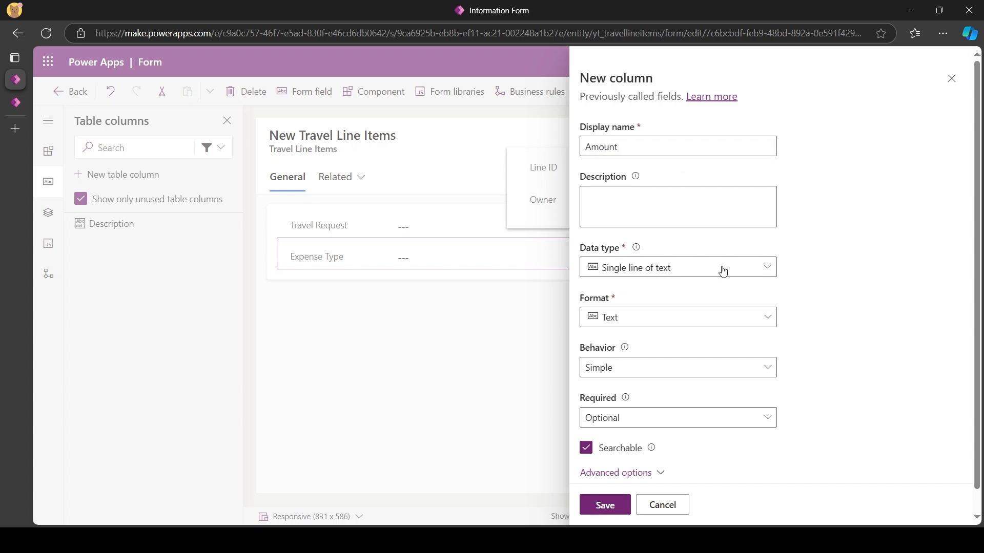
left_click(624, 436)
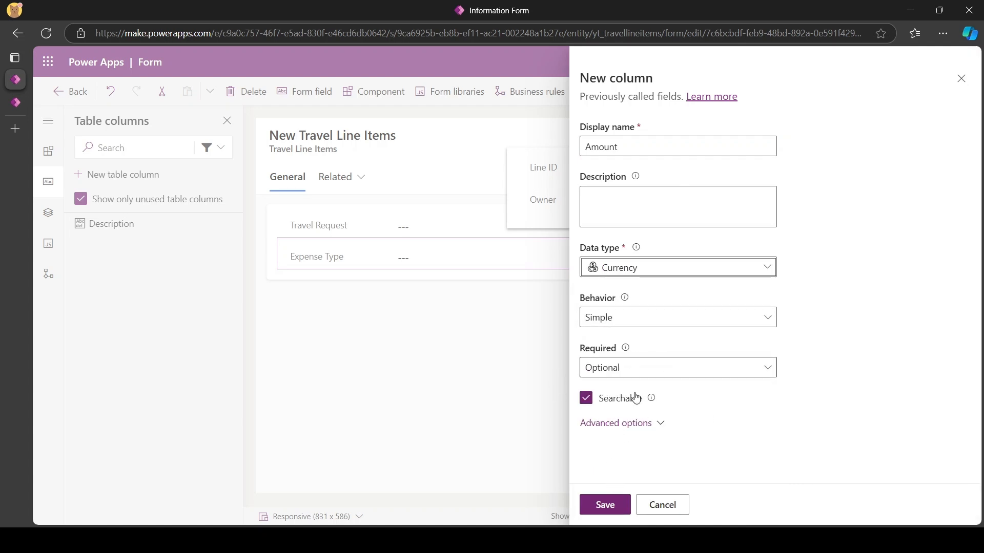
left_click(614, 505)
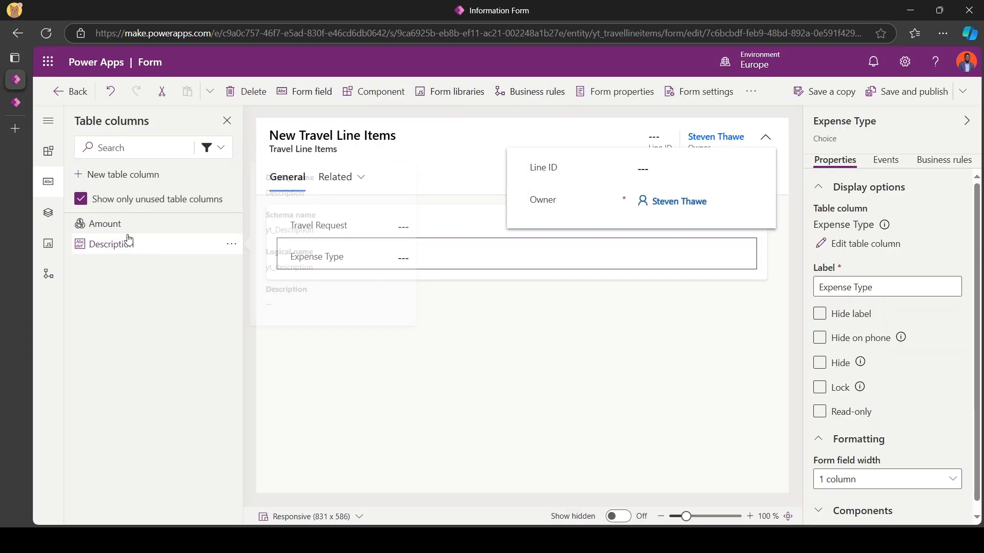
Step: Place the Description field between Travel Request and Expense Type and let it use all available vertical space
mouse_move(131, 245)
left_click_drag(128, 250, 413, 230)
scroll(900, 429, "down", 2)
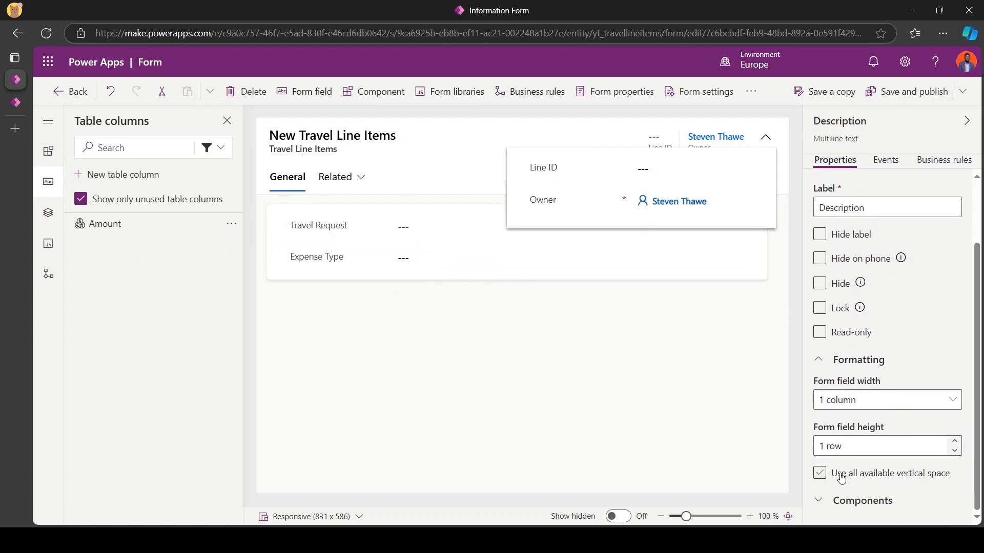
left_click(819, 473)
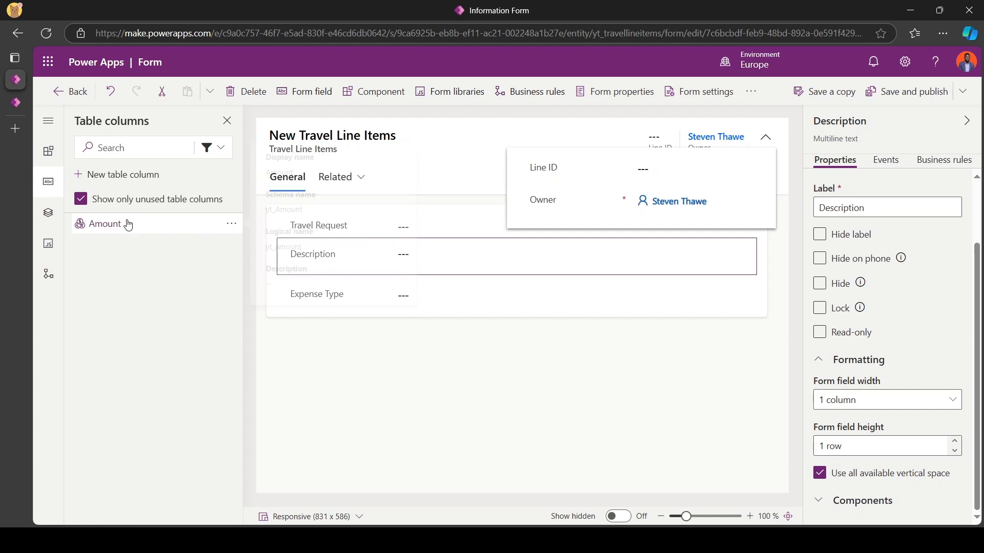
Step: Add the Amount field below Expense Type, then save and publish the form and leave the form editor
left_click_drag(128, 223, 540, 296)
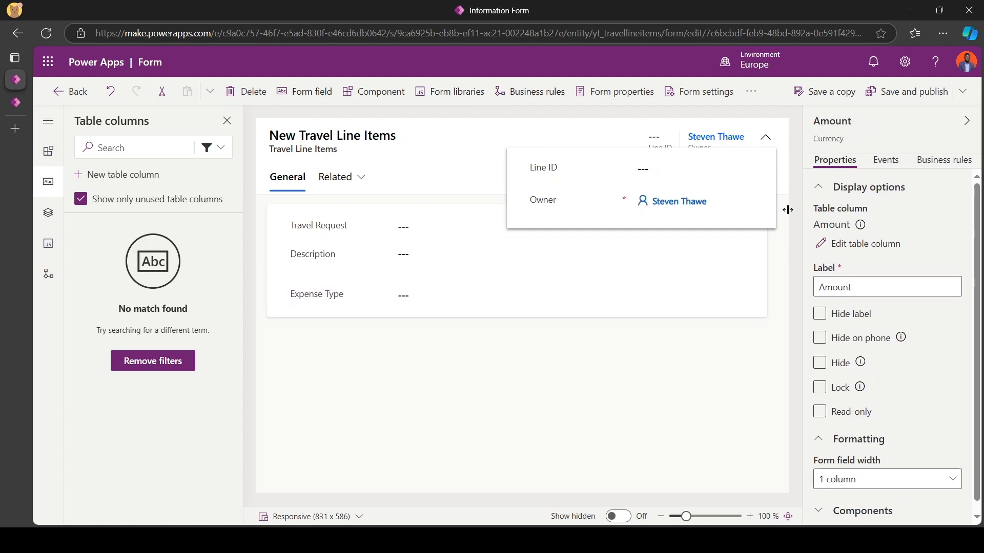
left_click(903, 94)
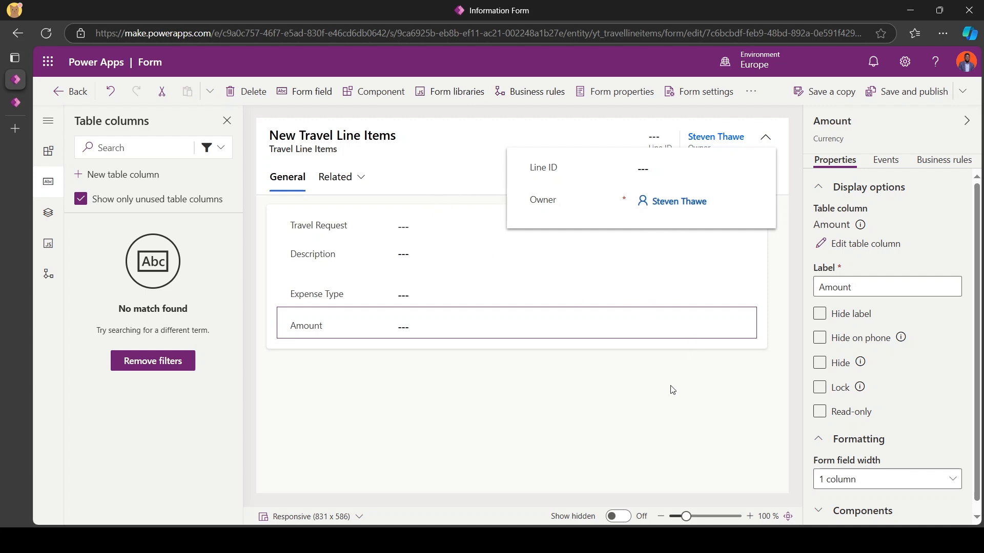
left_click(909, 104)
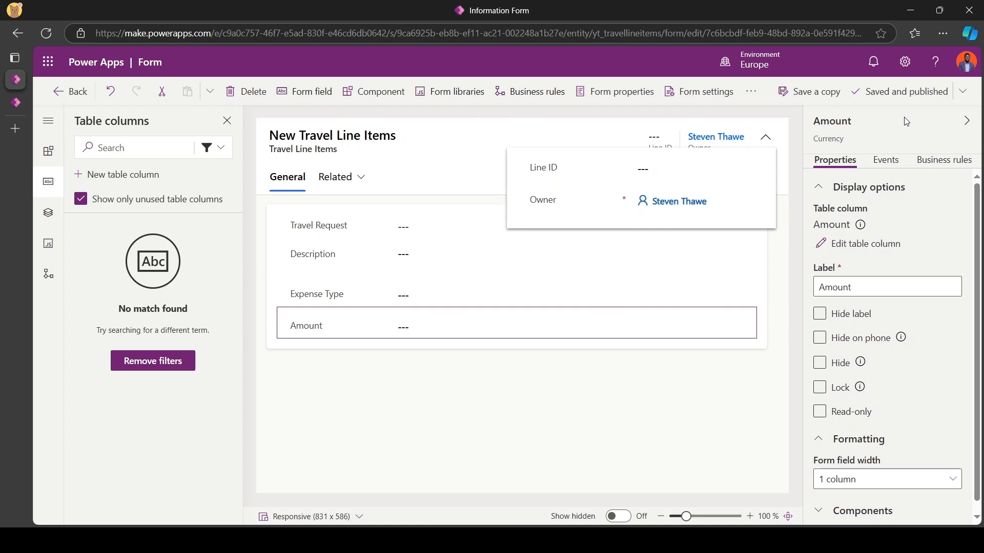
left_click(65, 92)
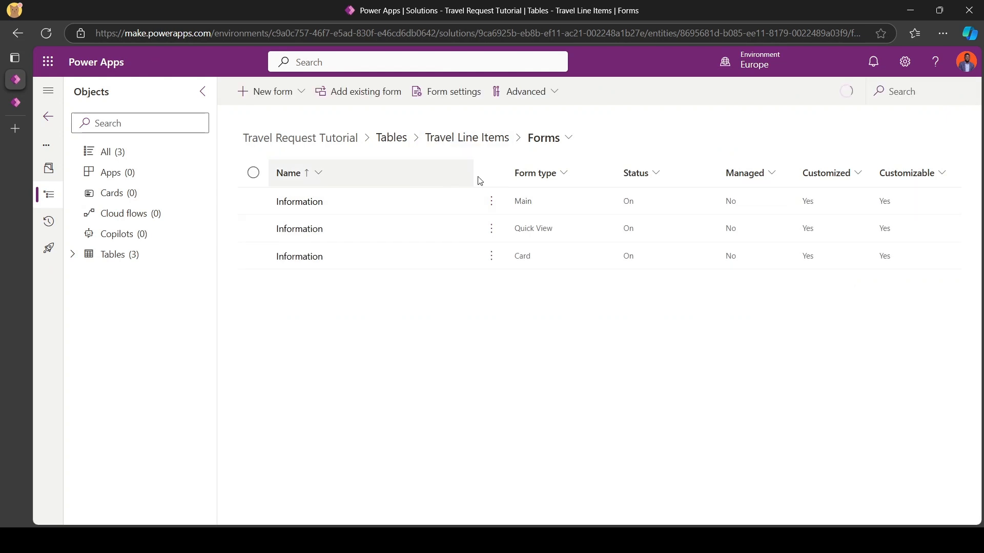
Step: Enable "Leverage quick-create form if available" in the Travel Line Items table's advanced properties and save the table
left_click(301, 92)
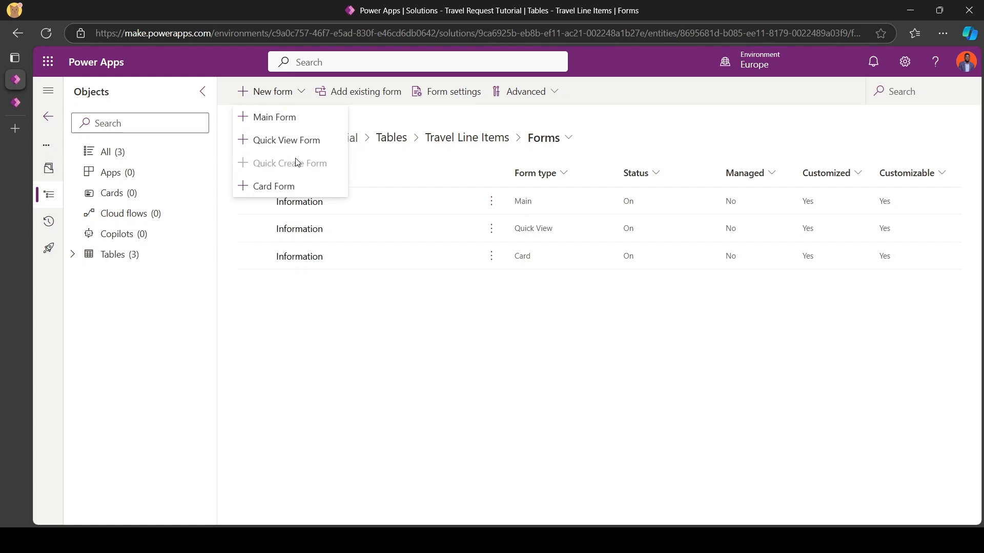
left_click(456, 148)
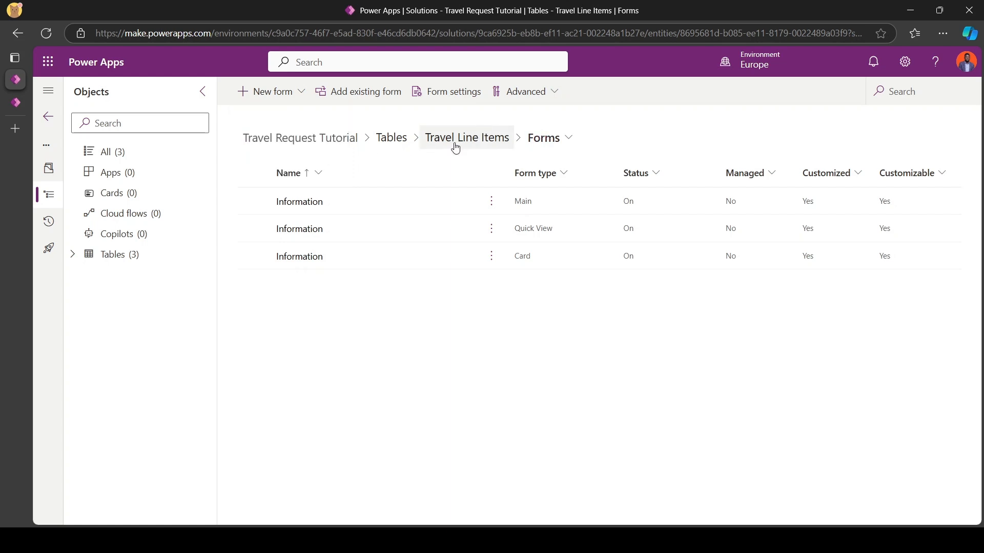
left_click(456, 148)
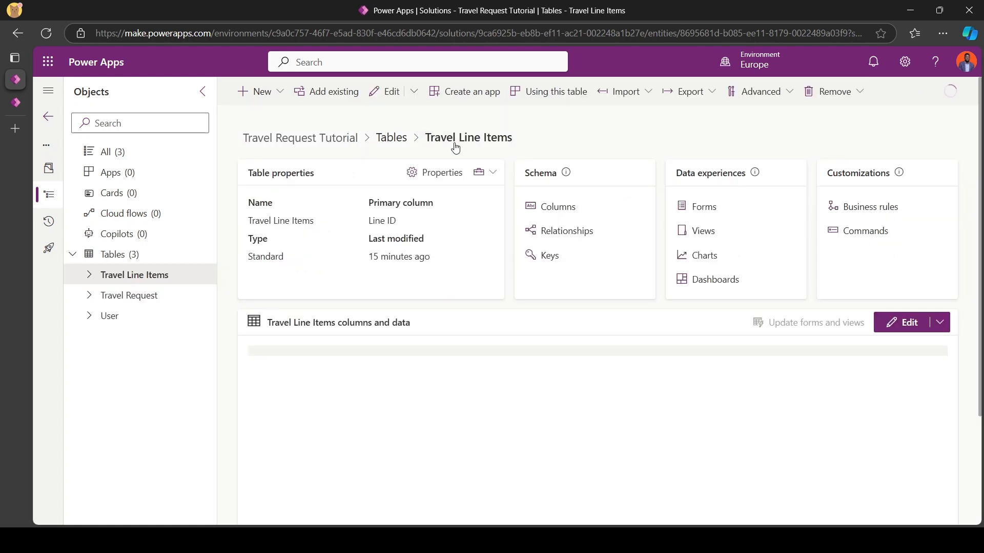
left_click(433, 174)
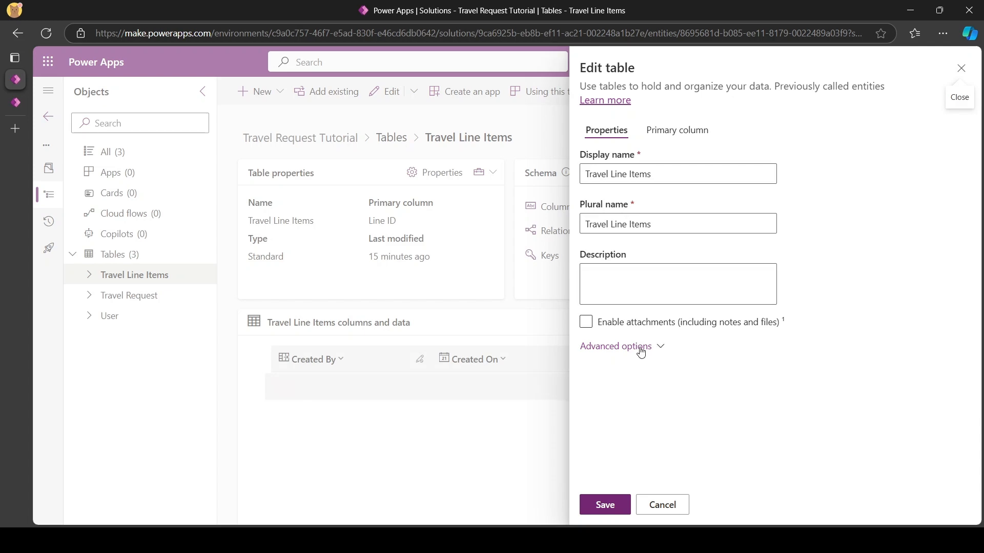
left_click(640, 348)
scroll(724, 340, "down", 6)
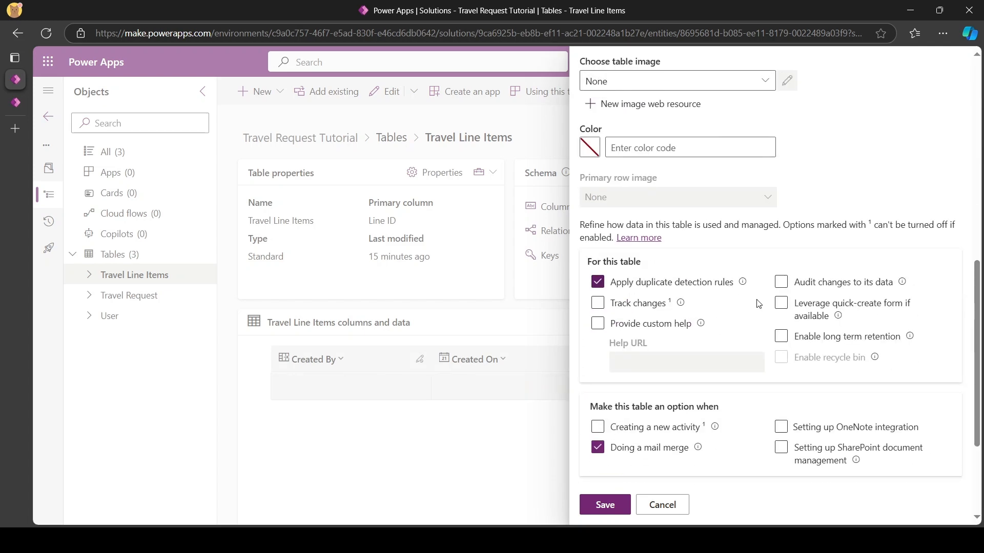
left_click(786, 308)
left_click(605, 505)
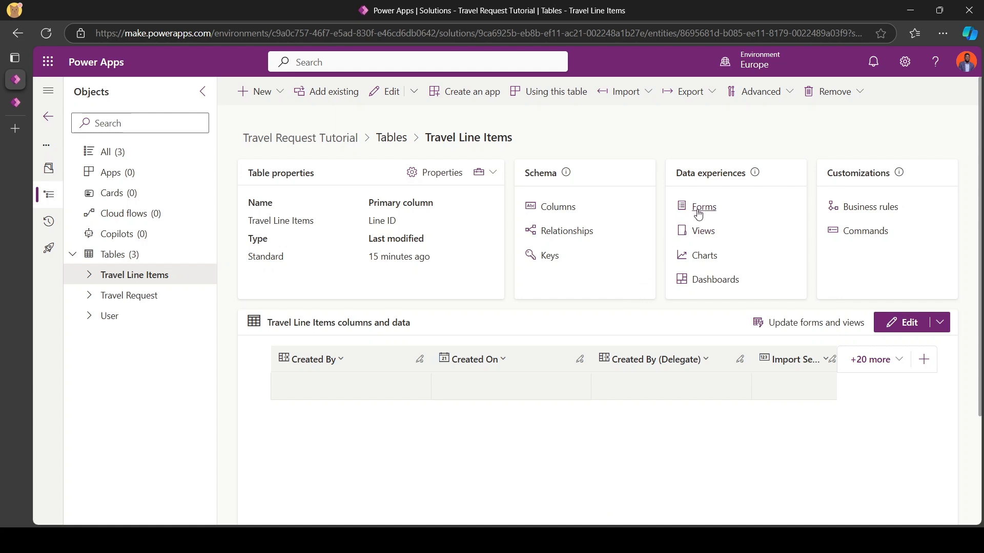
Step: Create a new Quick Create form for the Travel Line Items table from its forms list
left_click(703, 208)
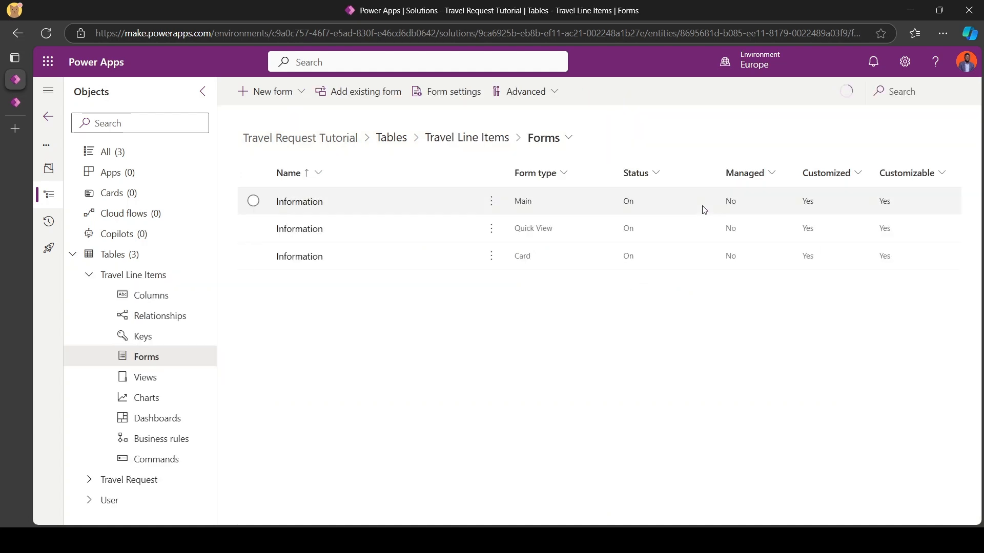
left_click(301, 93)
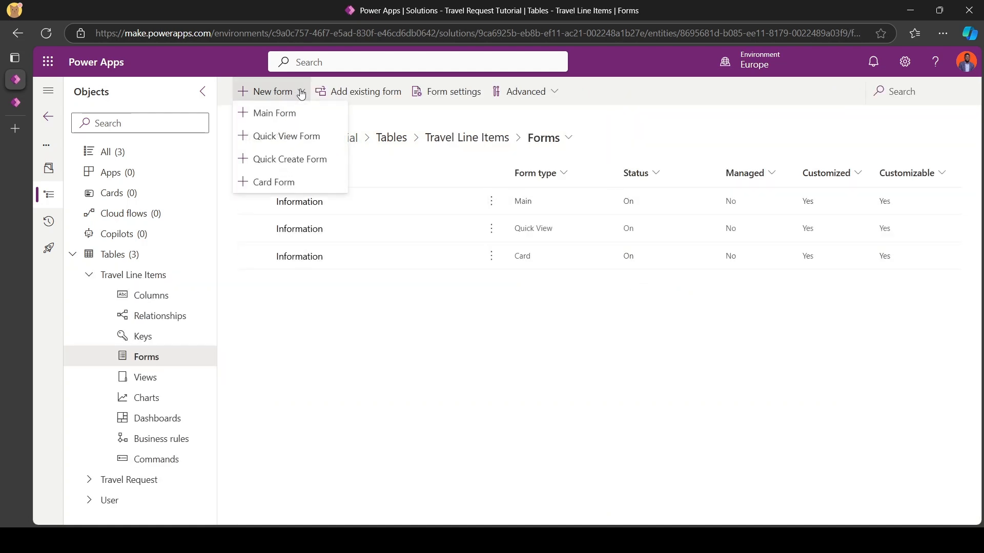
left_click(294, 165)
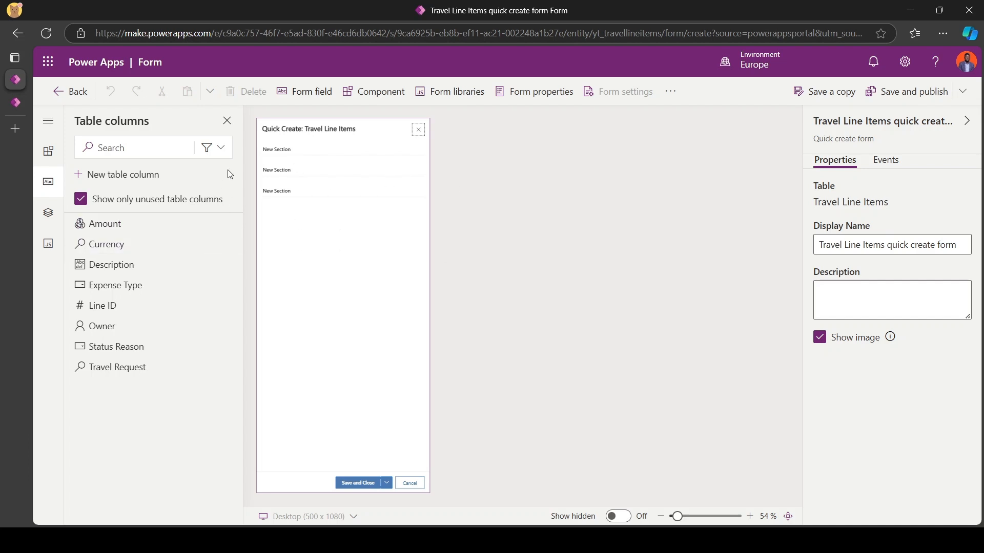
Step: Filter the table columns to custom ones and add Travel Request, Description, Expense Type and Amount to the quick create form's first section
left_click(215, 148)
left_click(197, 213)
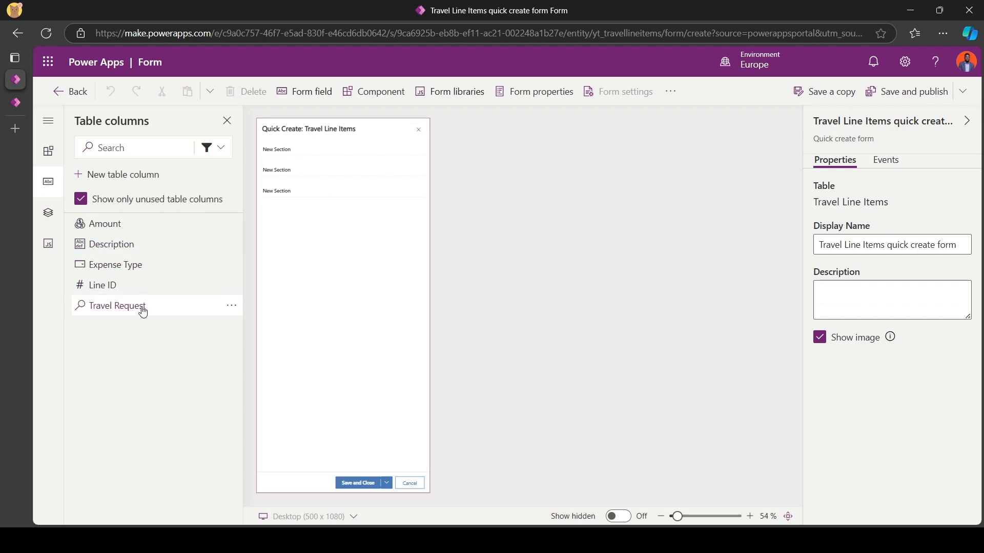
left_click_drag(153, 306, 288, 149)
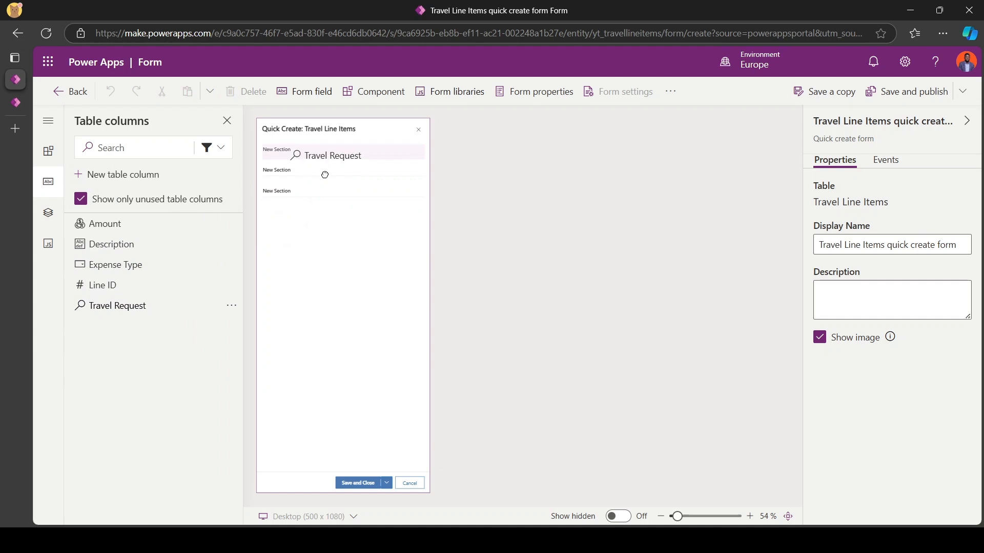
left_click(287, 152)
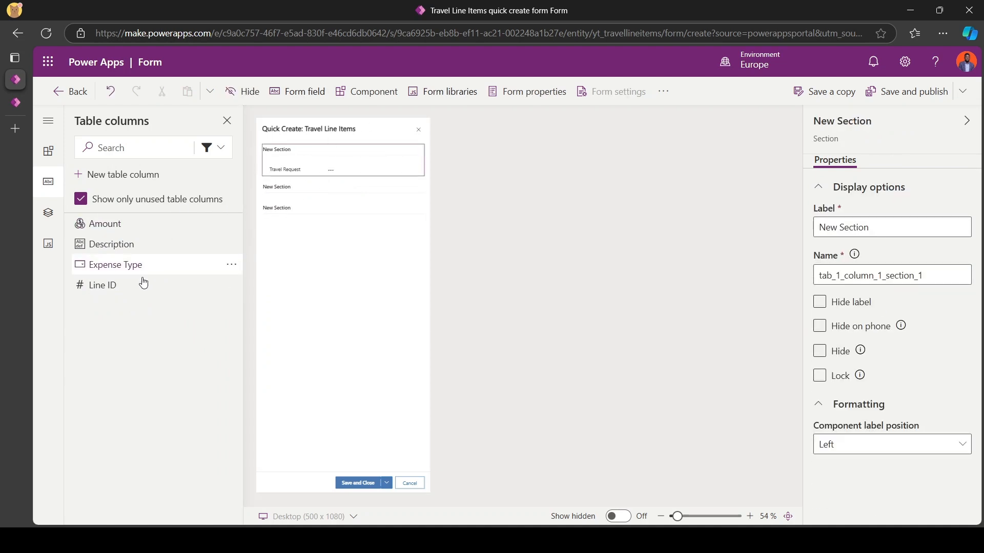
left_click(136, 251)
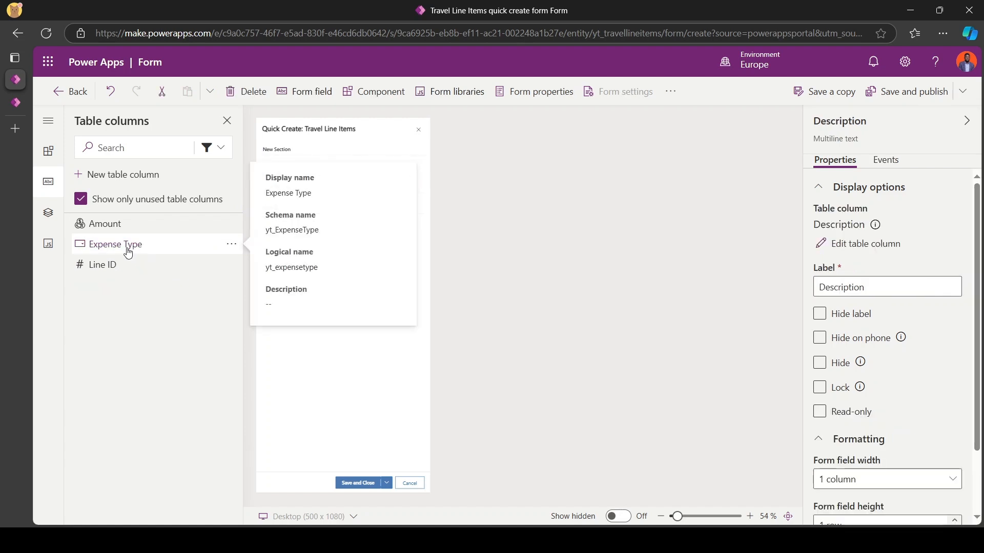
left_click(133, 241)
left_click(128, 224)
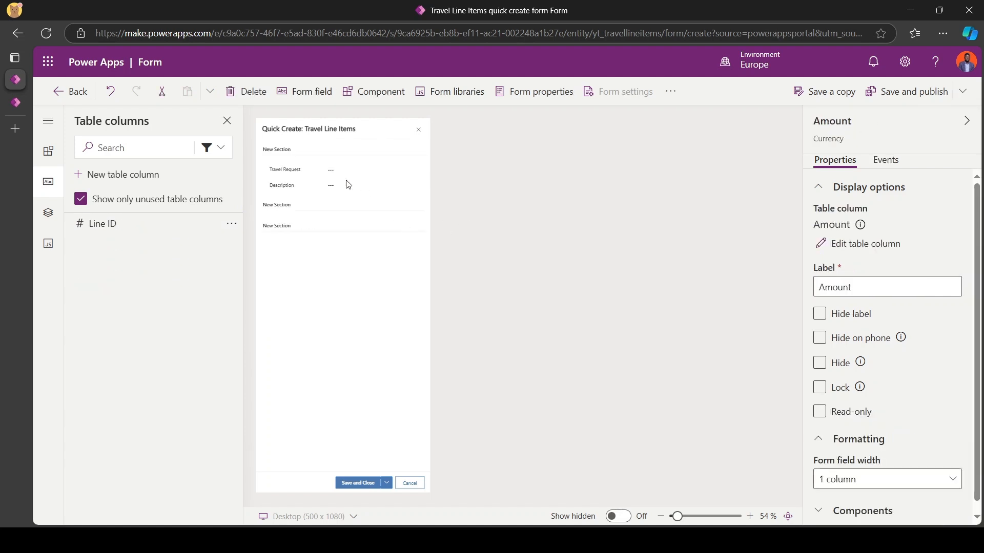
Step: Label the section containing the added fields "Line Item Details"
left_click(314, 156)
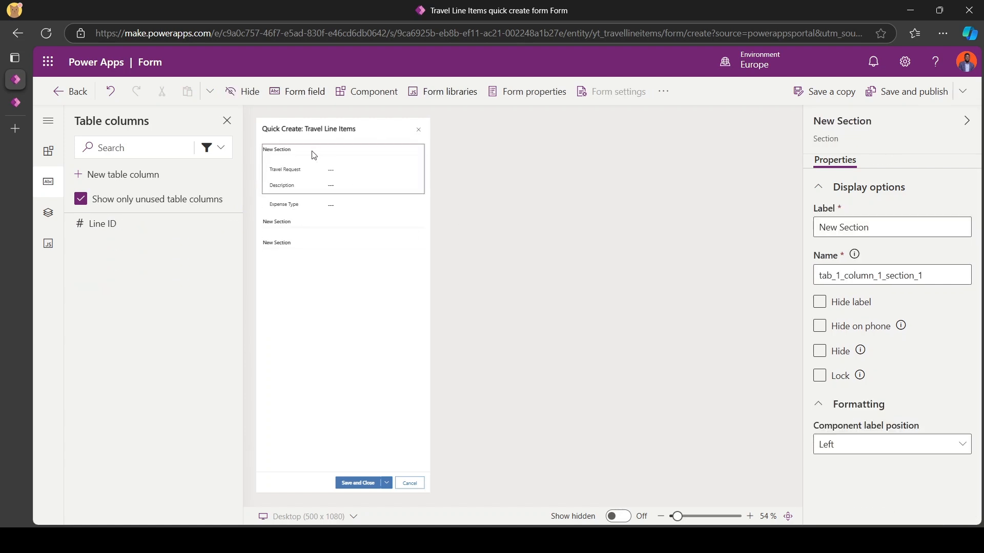
left_click(861, 225)
key("ctrl+a")
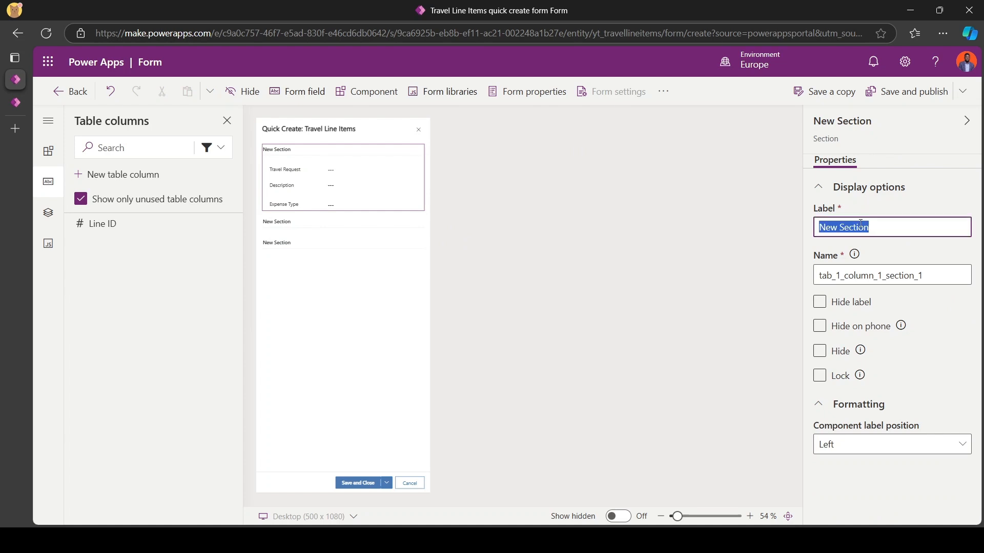
type("LIne Item Details")
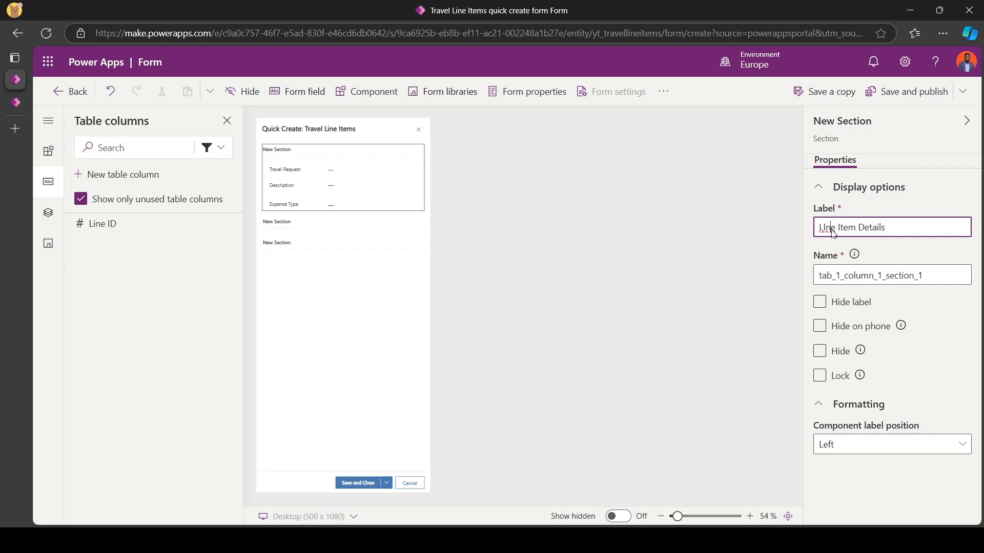
Step: Hide both empty sections below Line Item Details, save and publish the quick create form, and leave the form editor
left_click(315, 226)
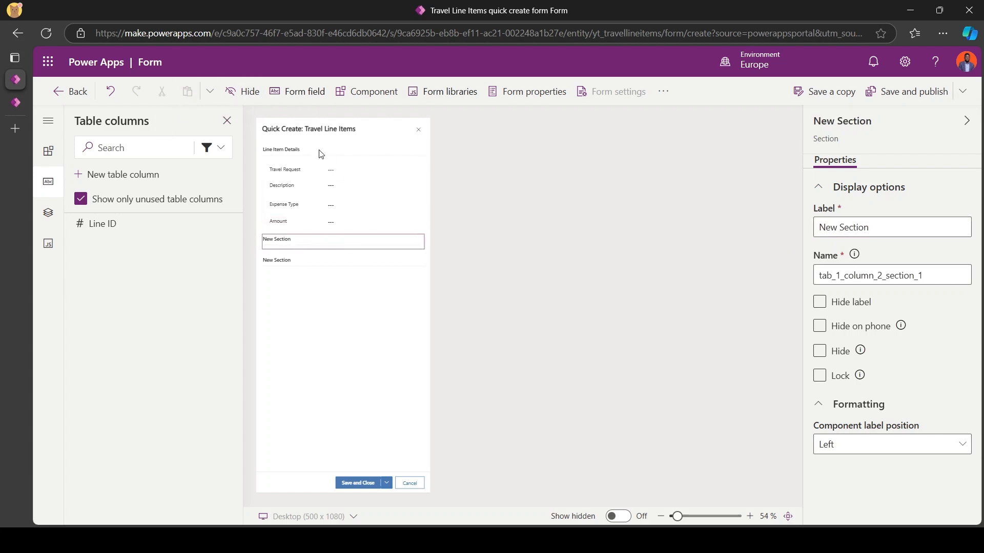
left_click(237, 92)
left_click(287, 262)
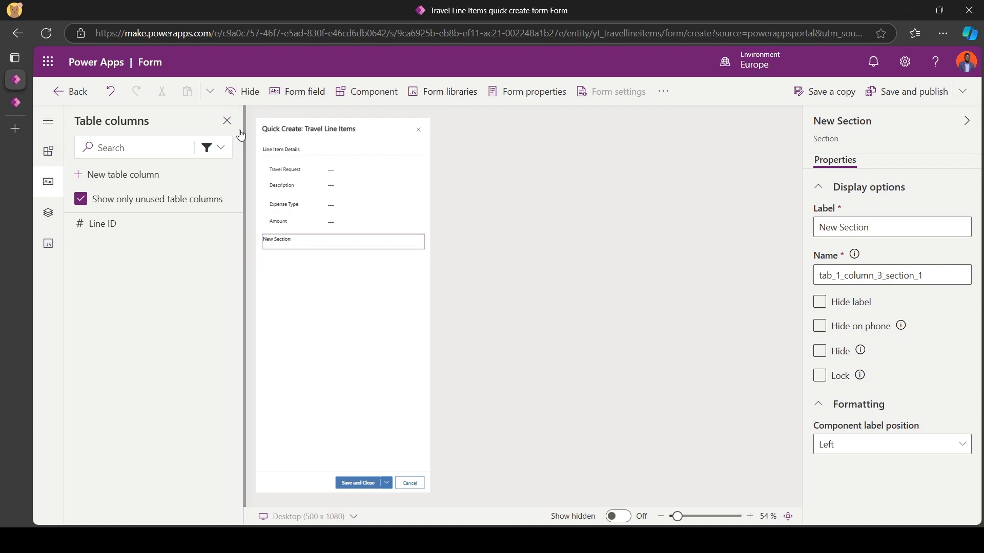
left_click(247, 91)
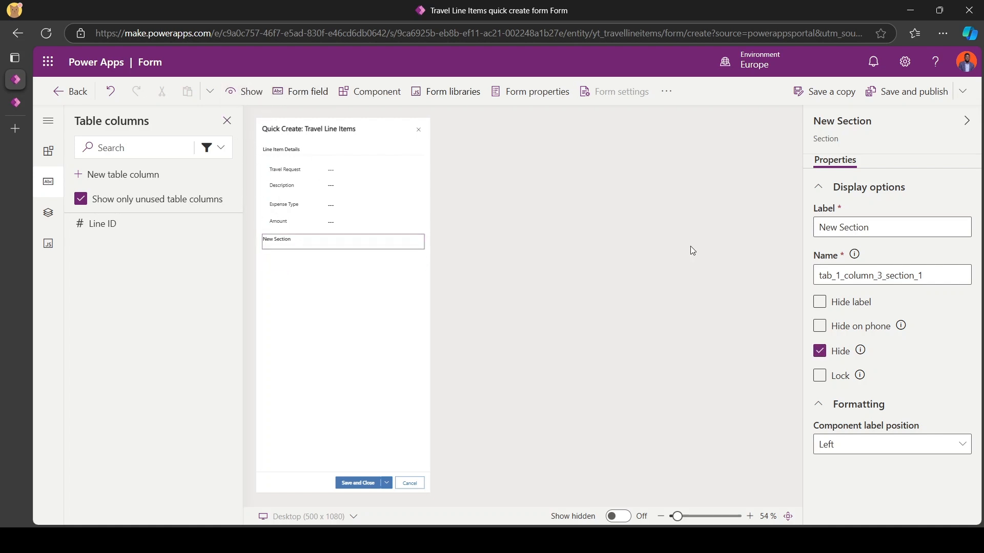
left_click(919, 91)
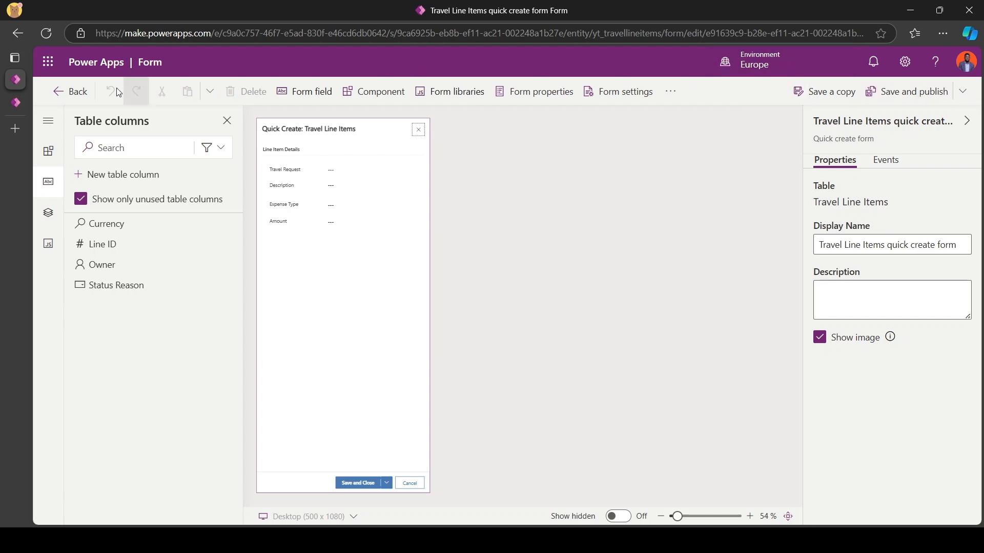
left_click(72, 93)
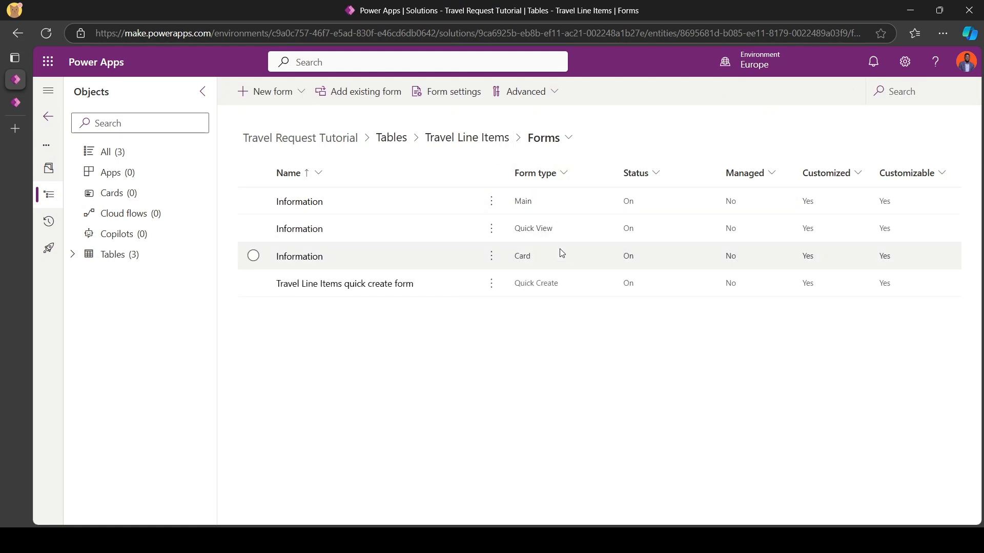
Step: Open the Active Travel Line Items view from the Travel Line Items table's views
left_click(558, 141)
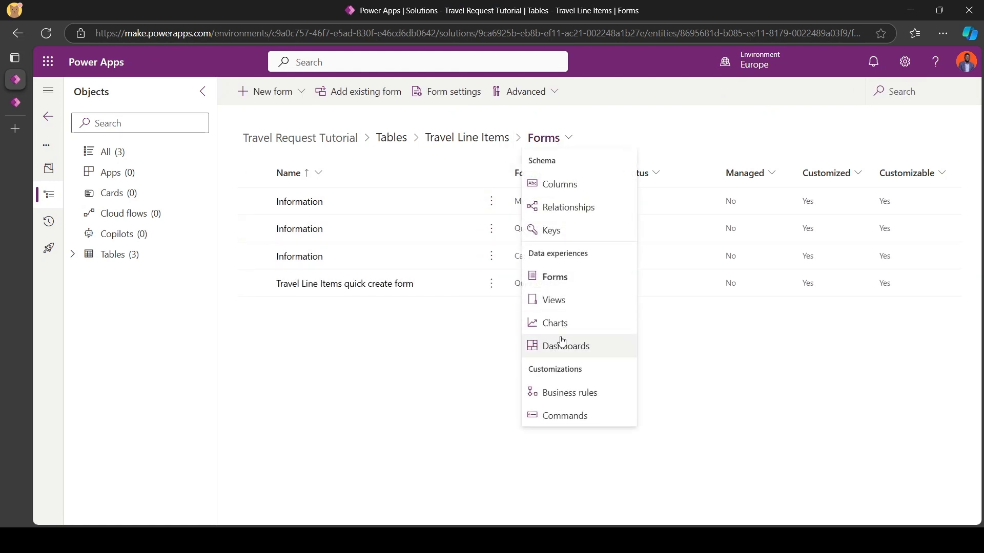
left_click(562, 303)
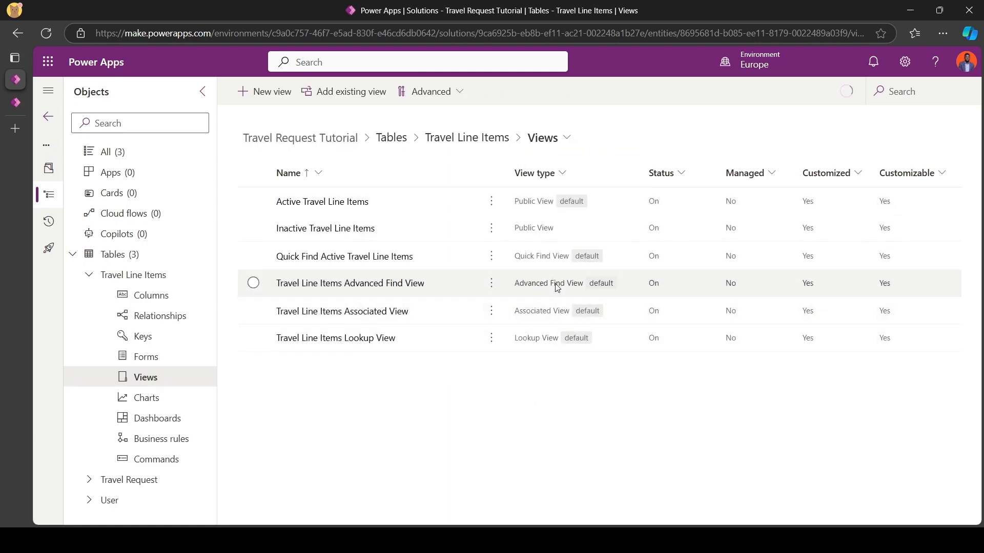
left_click(349, 204)
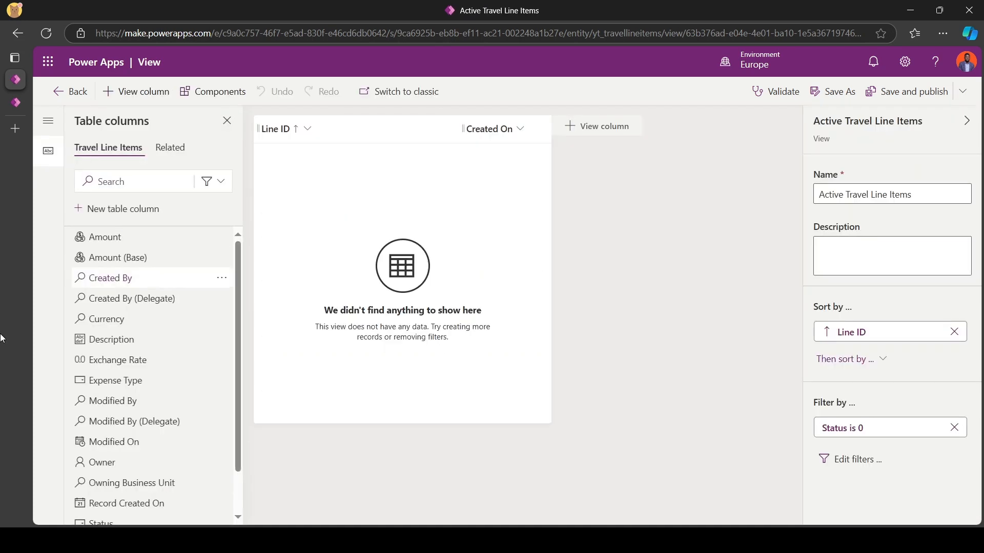
Step: Show only custom table columns and insert Expense Type, Description and Amount between Line ID and Created On in the view
left_click(214, 182)
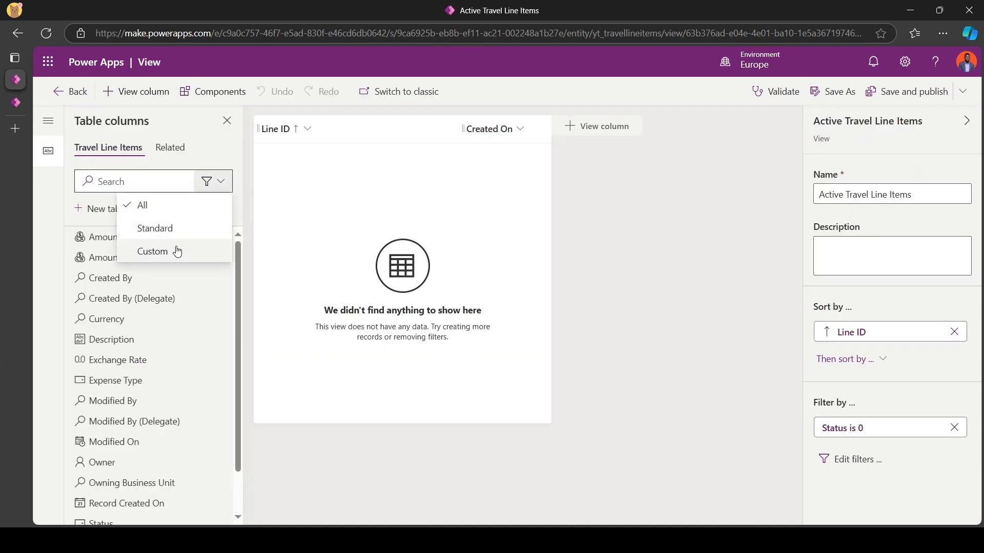
left_click(204, 249)
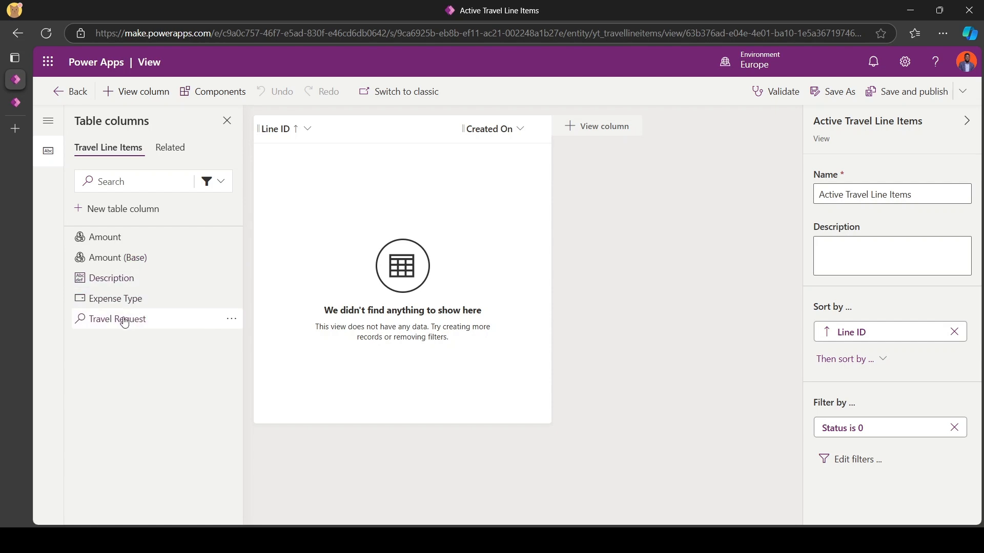
left_click_drag(289, 233, 386, 125)
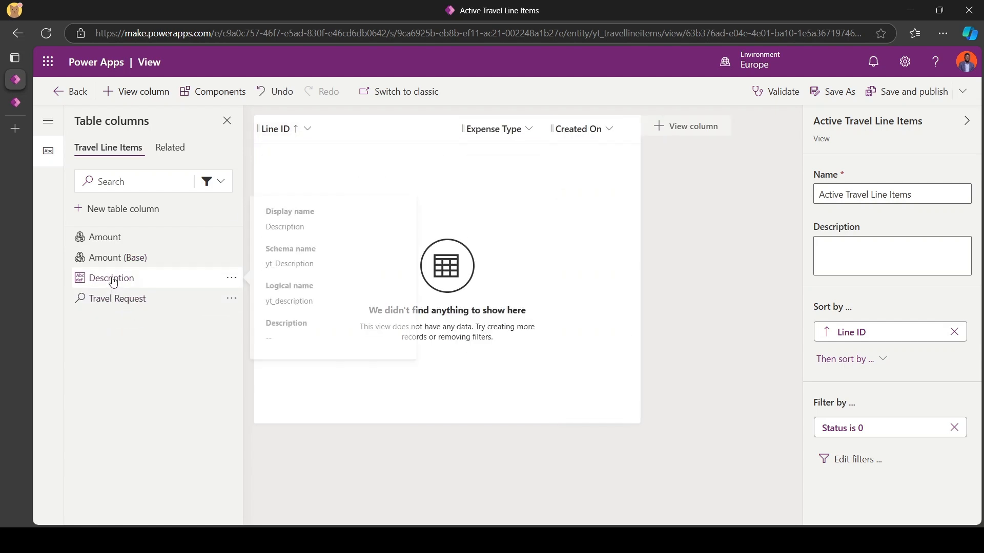
mouse_move(220, 279)
left_mouse_down()
mouse_move(481, 168)
mouse_move(530, 134)
left_mouse_up()
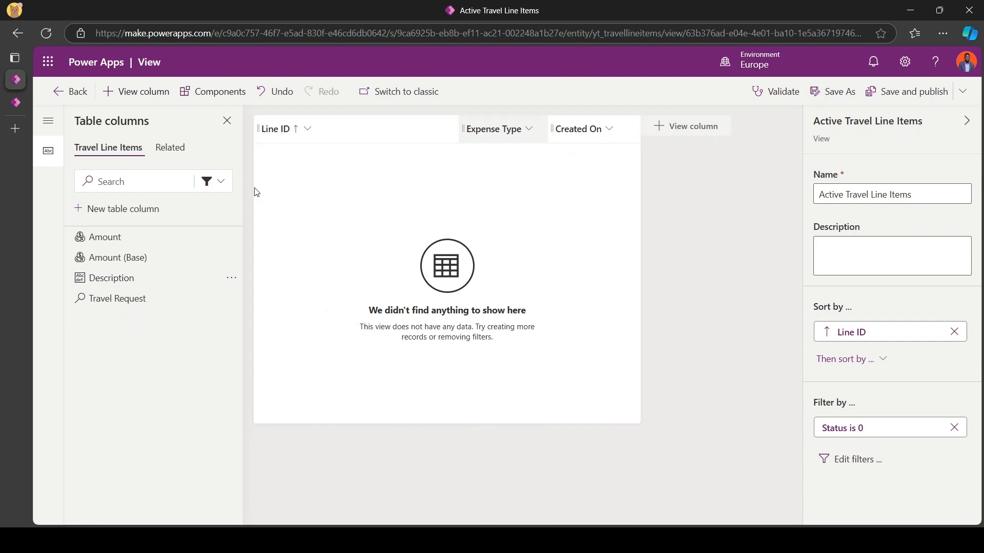
left_click_drag(110, 243, 638, 139)
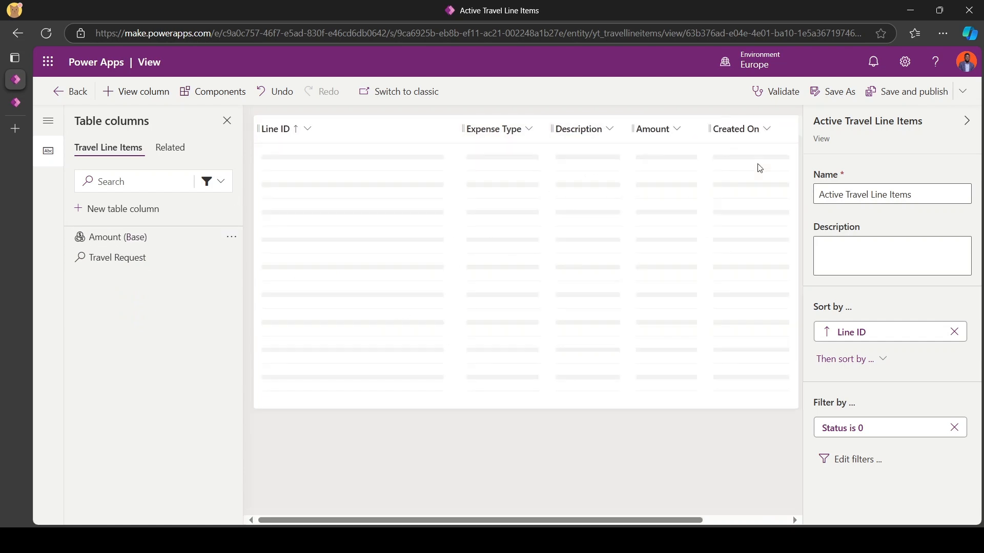
Step: Remove the Created On column from the Active Travel Line Items view, and save and publish the view
left_click(764, 129)
left_click(755, 354)
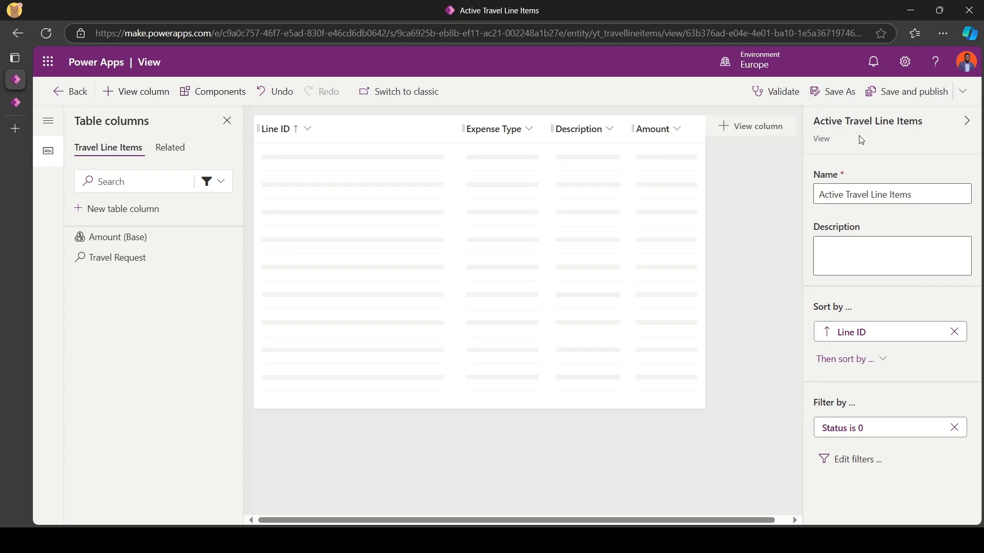
left_click(907, 94)
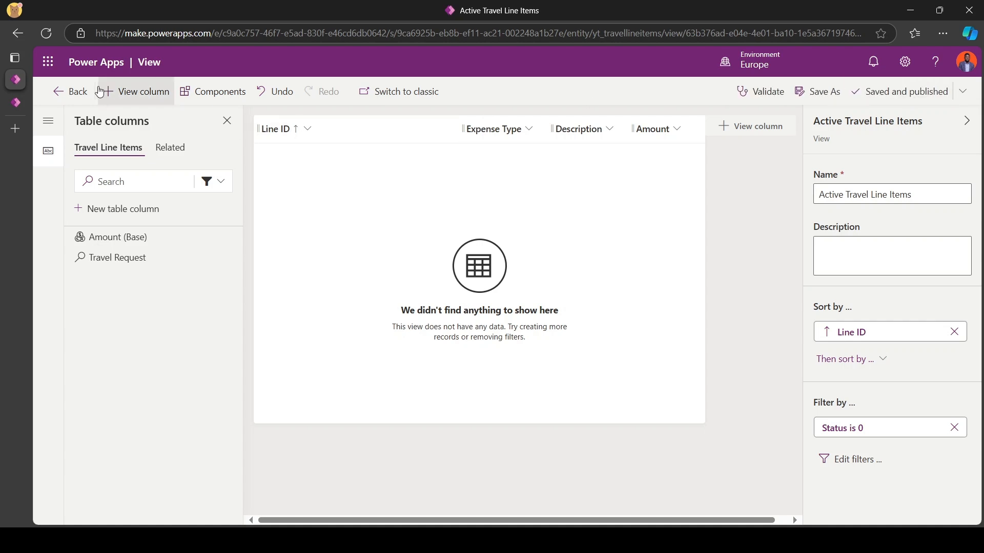
Step: Switch to the open Travel Request main form, reload it, and filter its unused table columns to custom ones
left_click(23, 104)
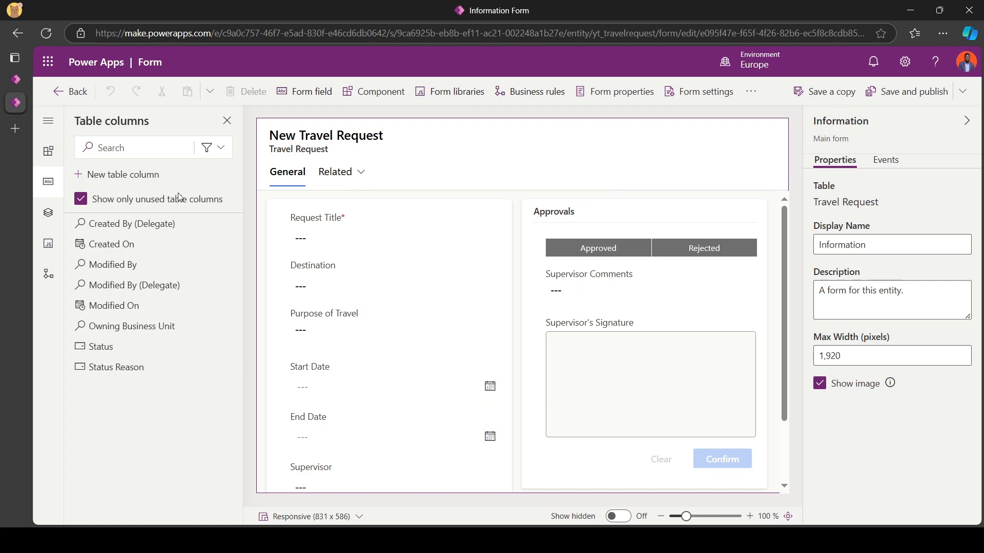
left_click(46, 33)
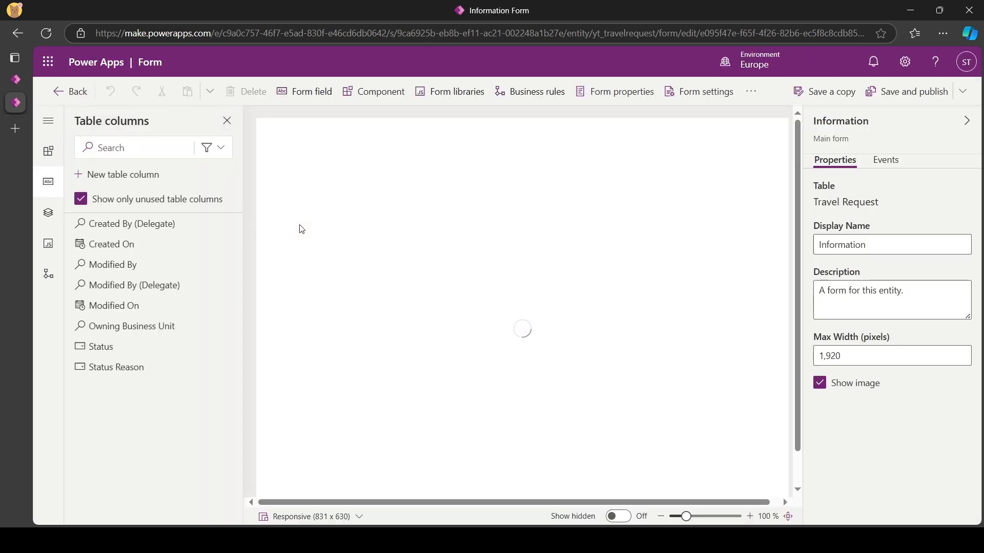
left_click(219, 148)
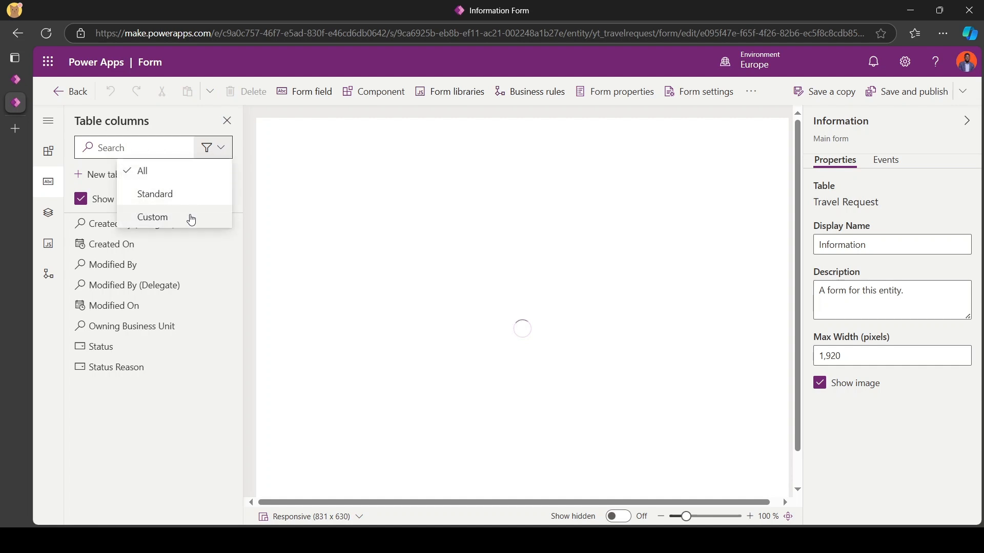
left_click(191, 219)
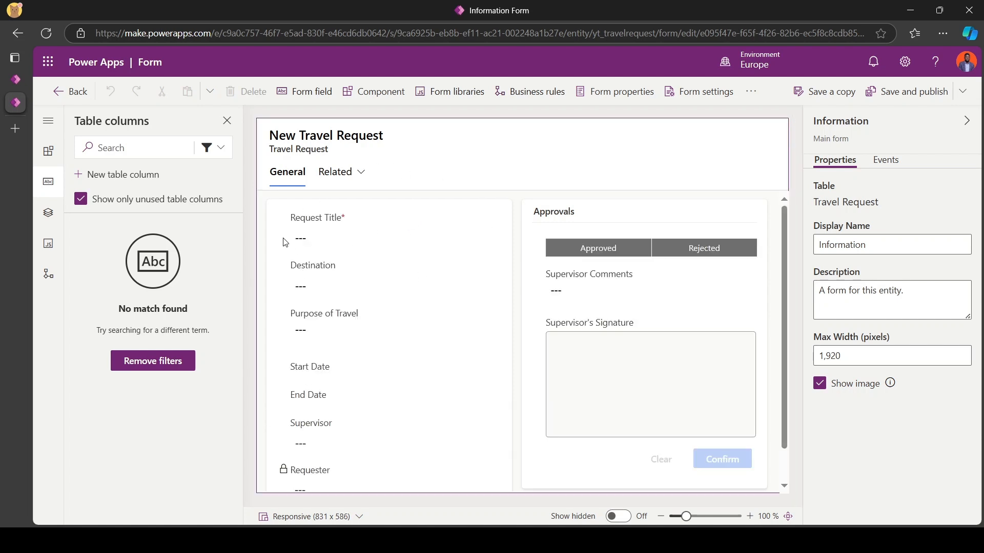
Step: Set the General section's label to "Travel Request Details" and make the label visible on the form
left_click(280, 223)
left_click(858, 228)
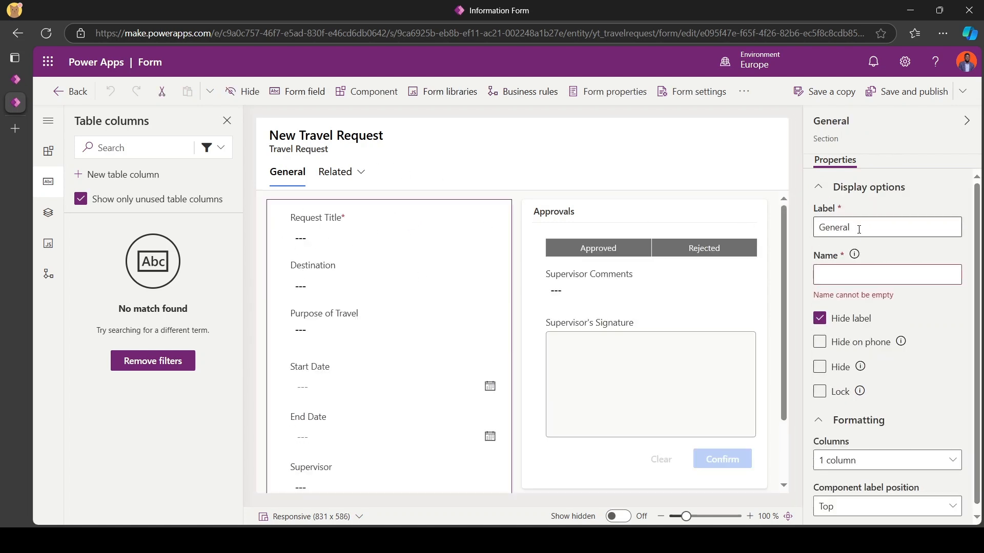
double_click(859, 228)
type("Travel ")
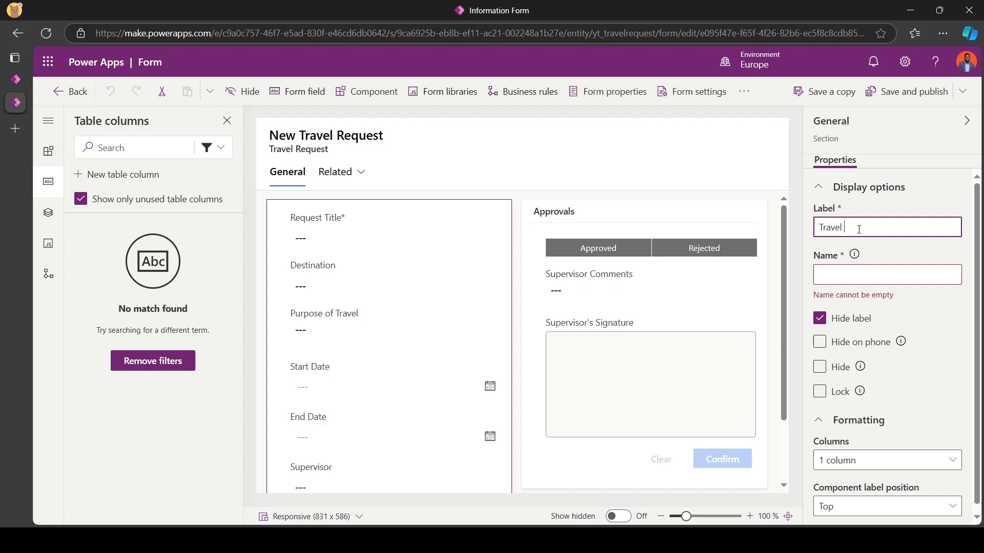
type("Request Details")
left_click(821, 318)
Step: Add a 1-column section directly below the Travel Request Details section on the form
scroll(509, 354, "down", 1)
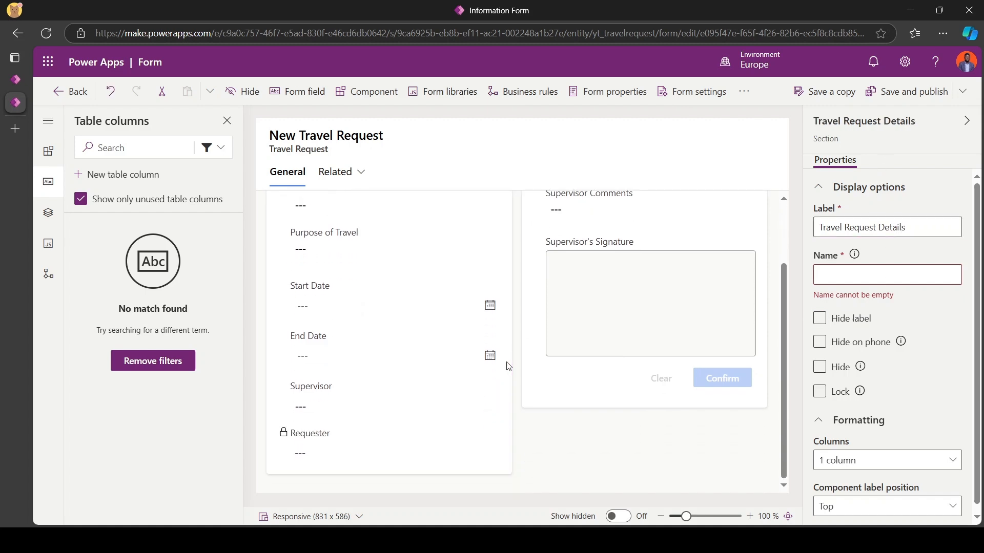
scroll(359, 469, "down", 1)
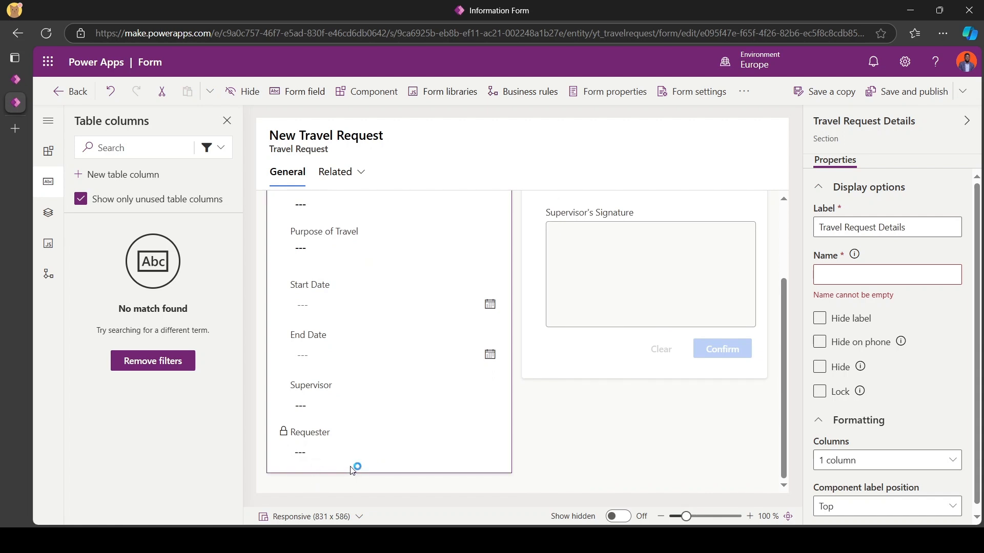
left_click(353, 92)
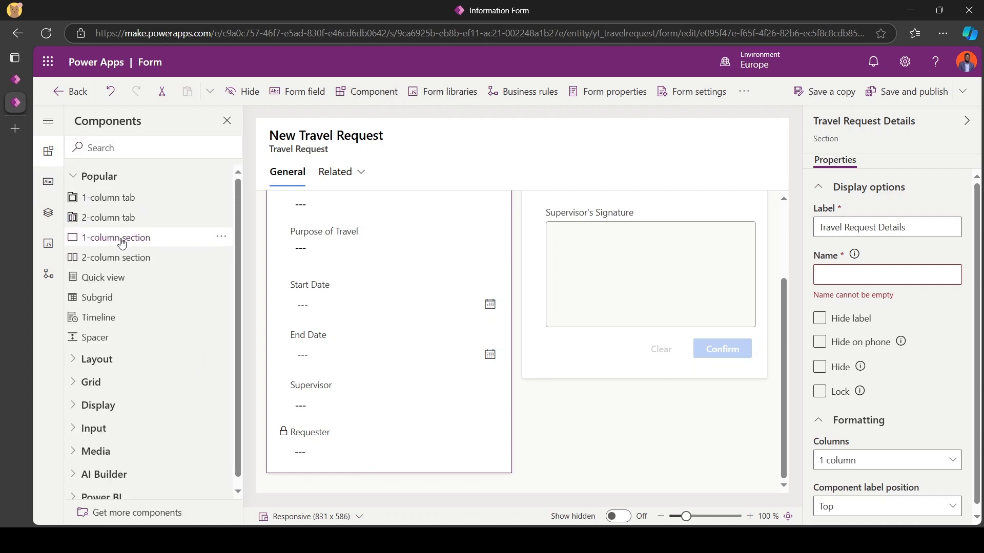
left_click_drag(117, 237, 333, 472)
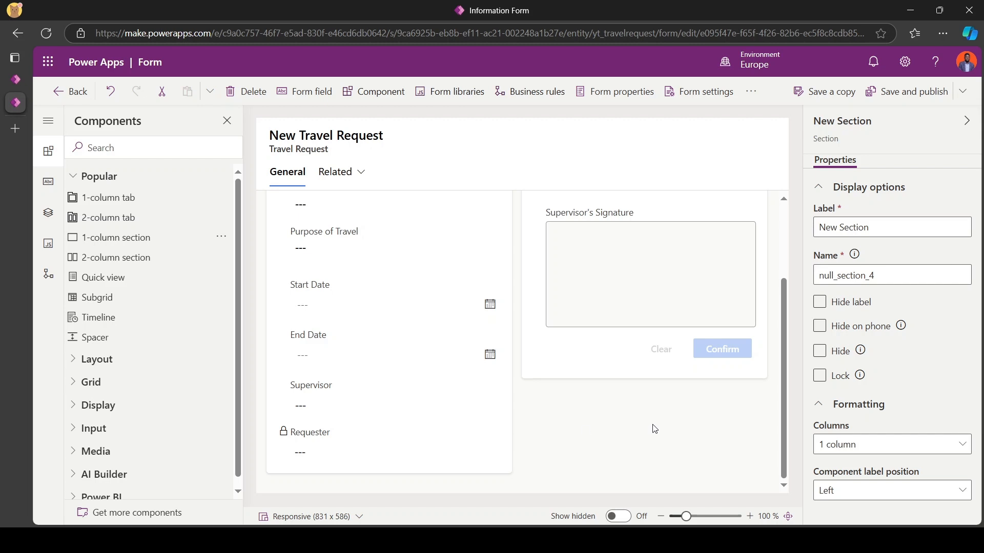
Step: Set the new section's label to "Line Items" and hide that label on the form
triple_click(891, 226)
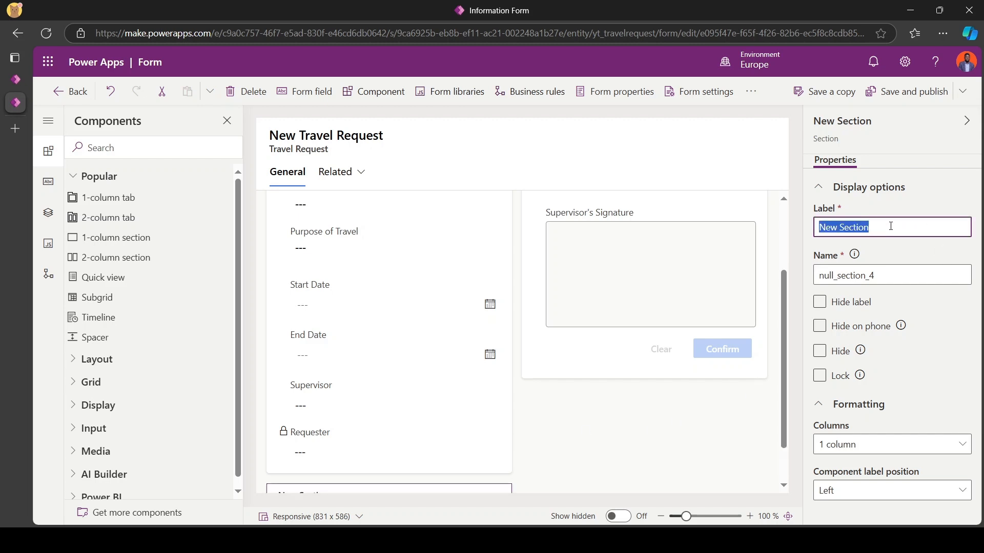
type("Line ")
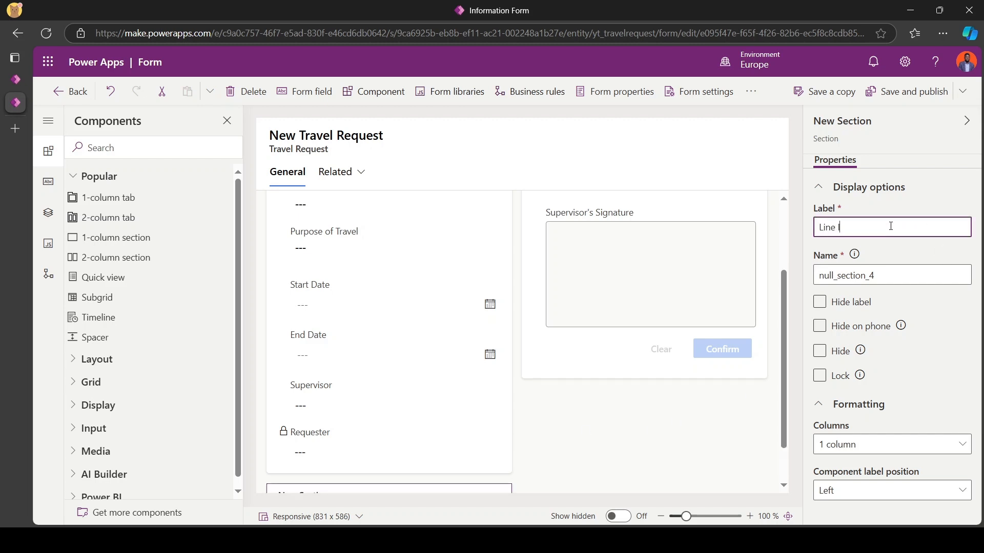
type("Items")
triple_click(891, 226)
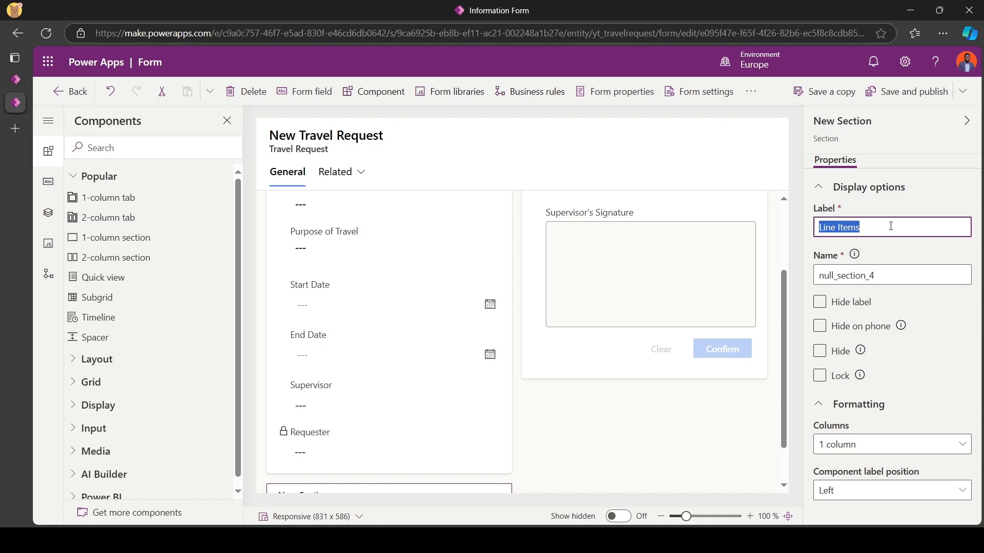
left_click(818, 303)
scroll(442, 387, "down", 2)
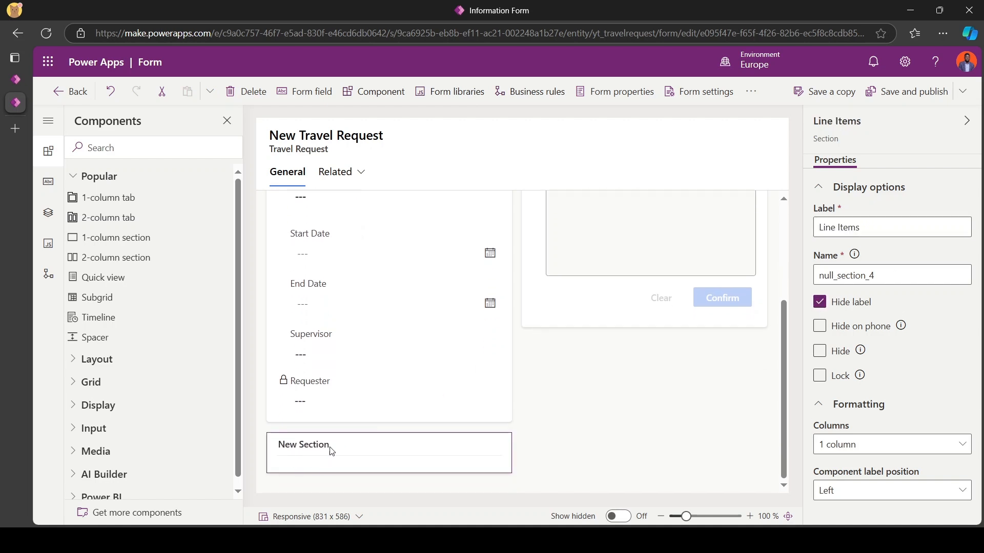
scroll(308, 446, "up", 1)
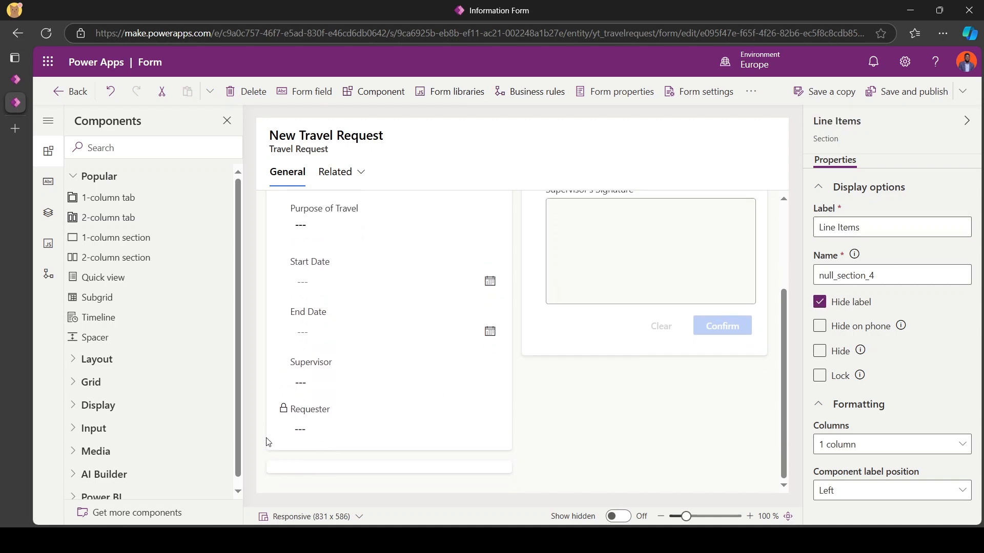
Step: Insert a subgrid in the Line Items section showing related Travel Line Items (Travel Request) records with the Active Travel Line Items view
left_click(94, 302)
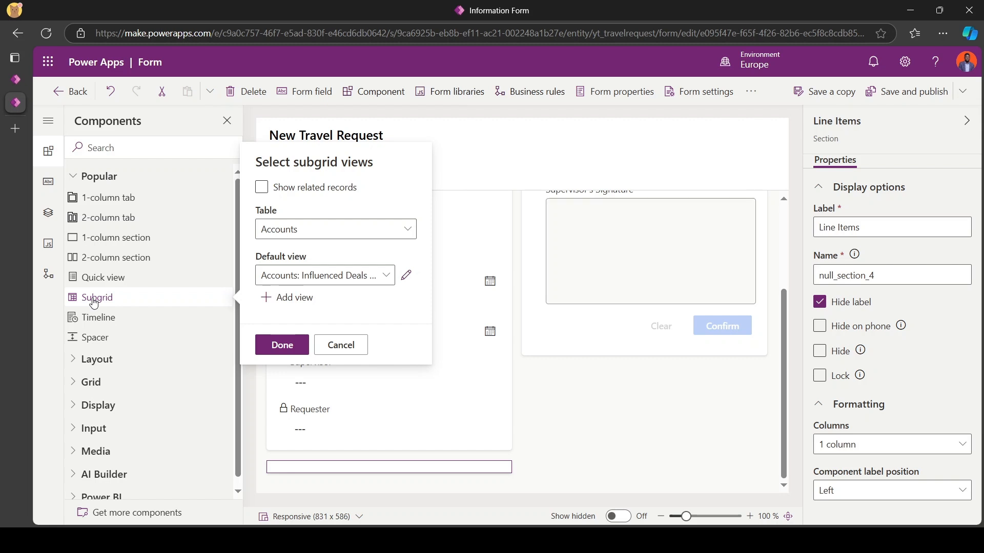
left_click(261, 189)
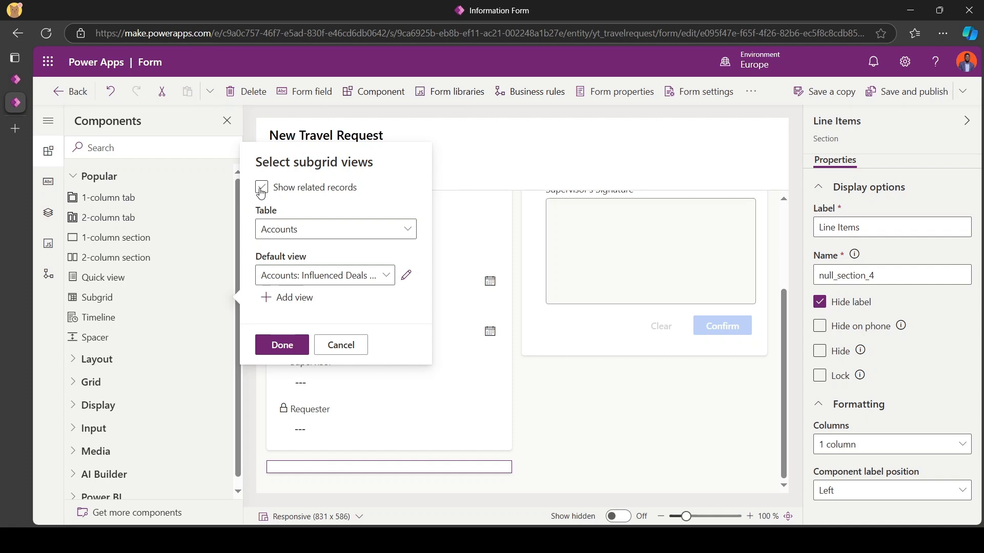
left_click(285, 193)
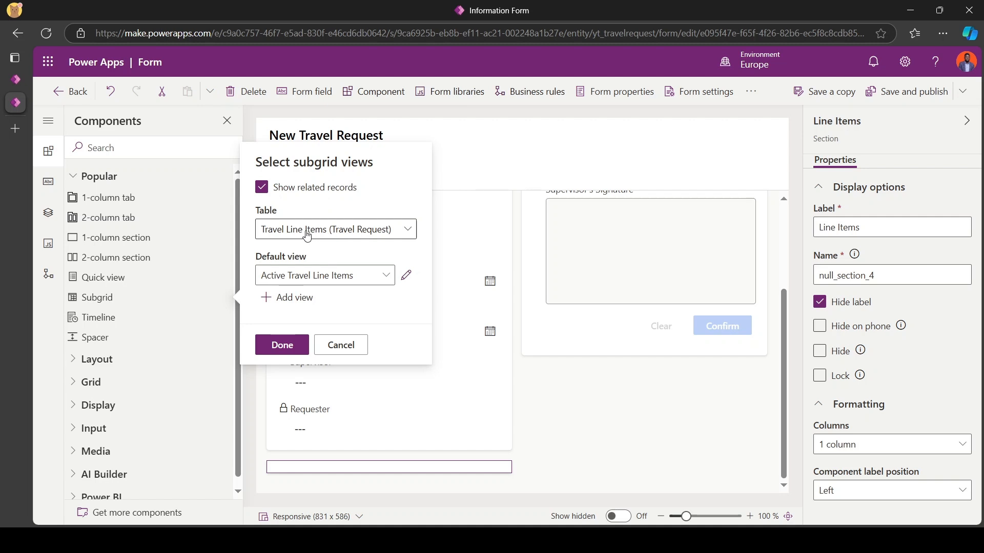
left_click(296, 347)
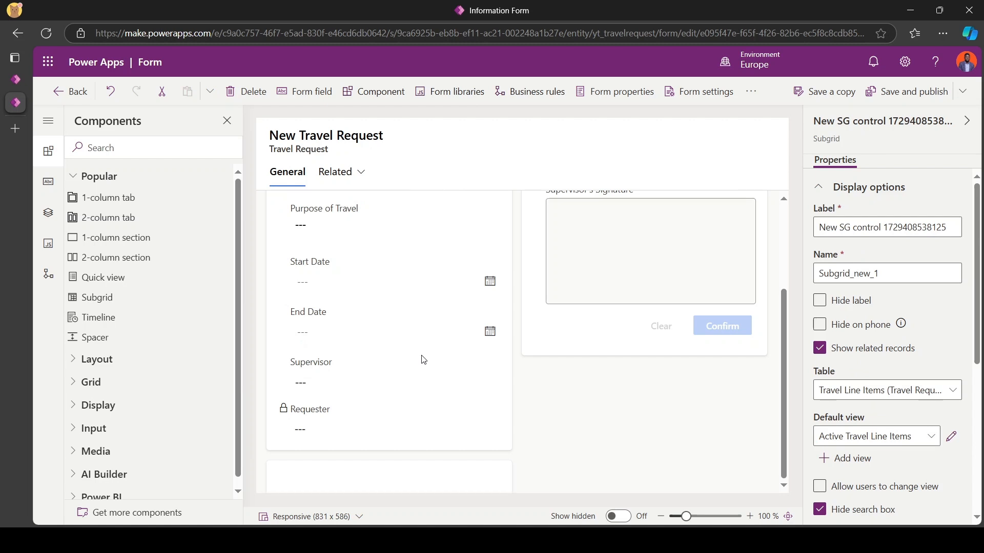
Step: Set the new subgrid's label to "Line Items"
scroll(423, 360, "down", 2)
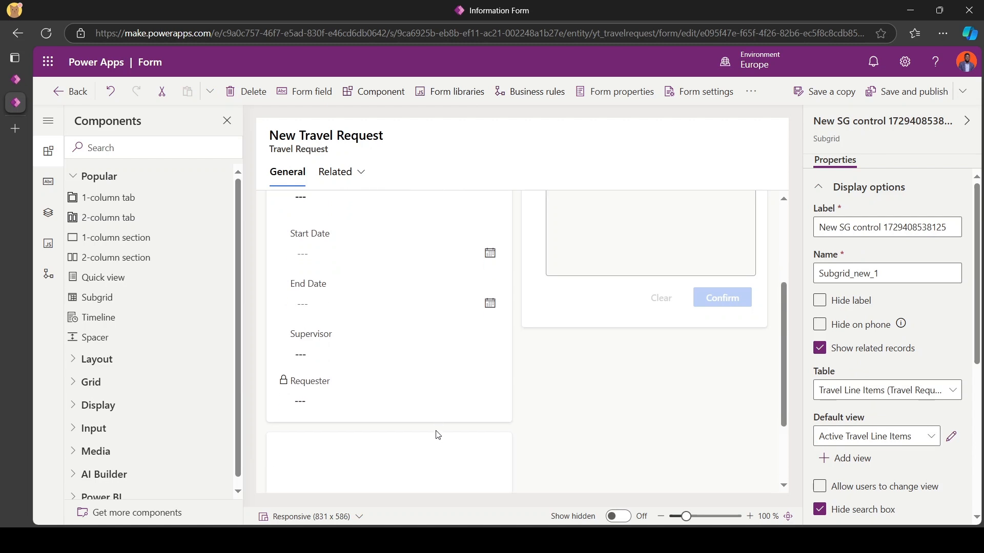
scroll(439, 435, "down", 3)
left_click(847, 234)
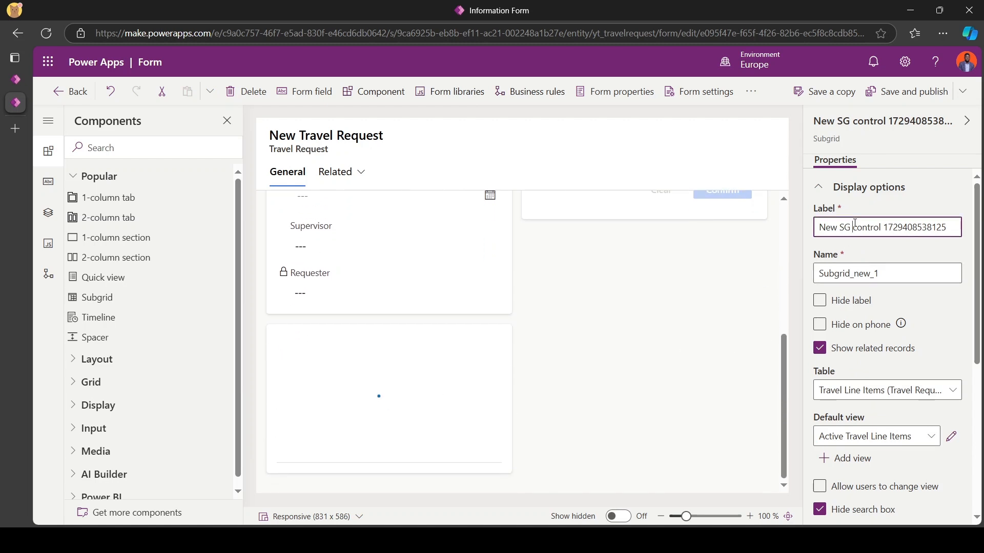
key("ctrl+a")
type("Line Items")
left_click(871, 256)
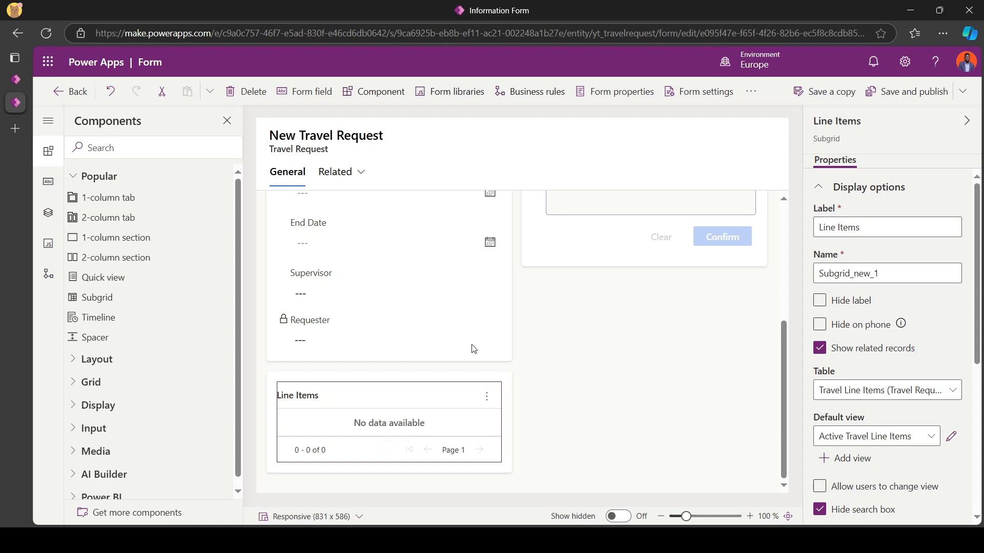
Step: Show the form's unused table columns and filter them to custom ones
scroll(436, 354, "up", 2)
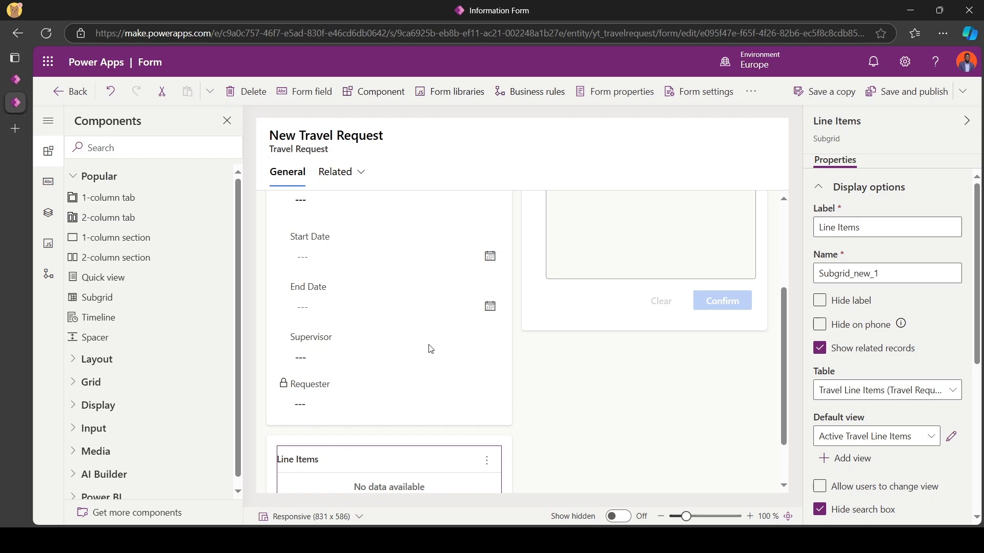
left_click(42, 184)
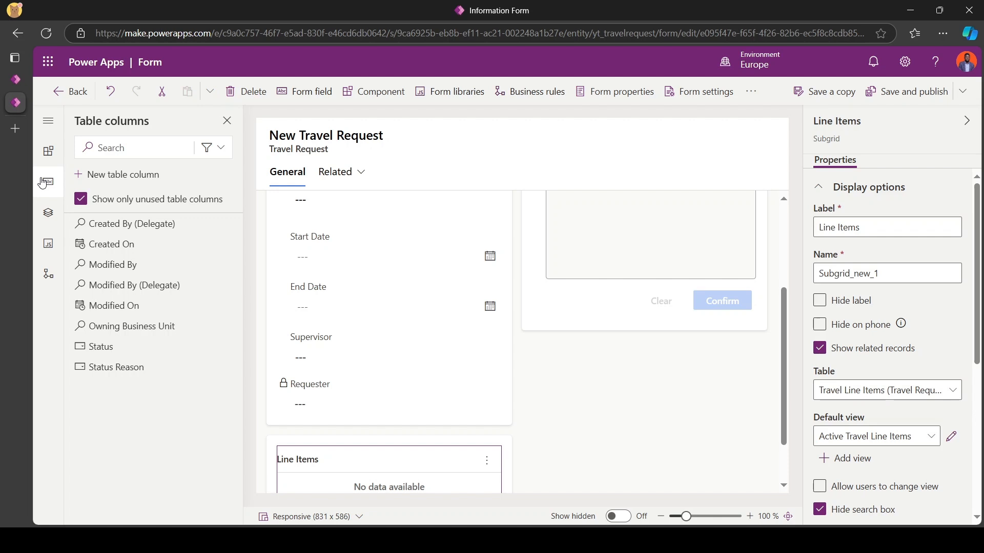
left_click(218, 149)
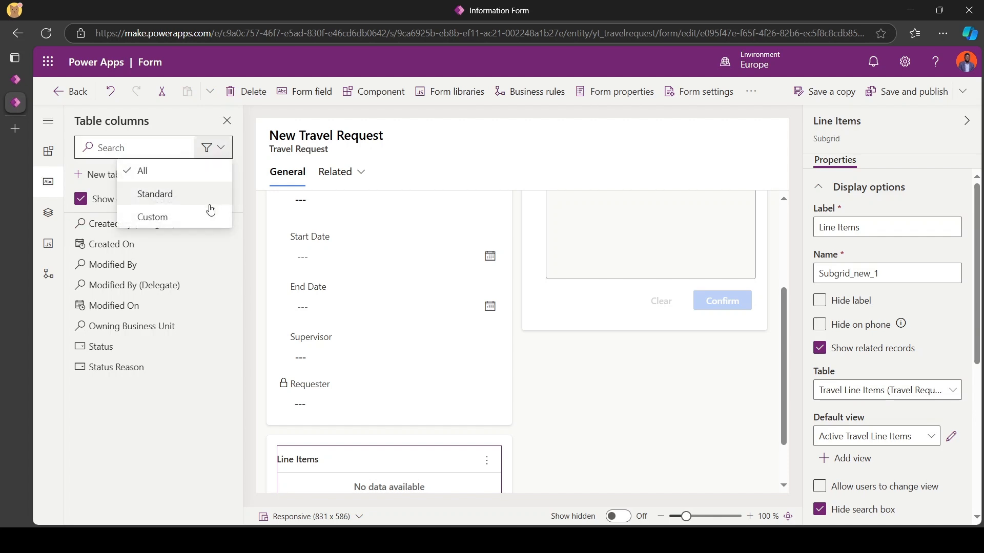
left_click(210, 211)
Step: Create a "Total Cost" table column with data type Currency and behavior Rollup, and save it to edit its calculation
left_click(115, 175)
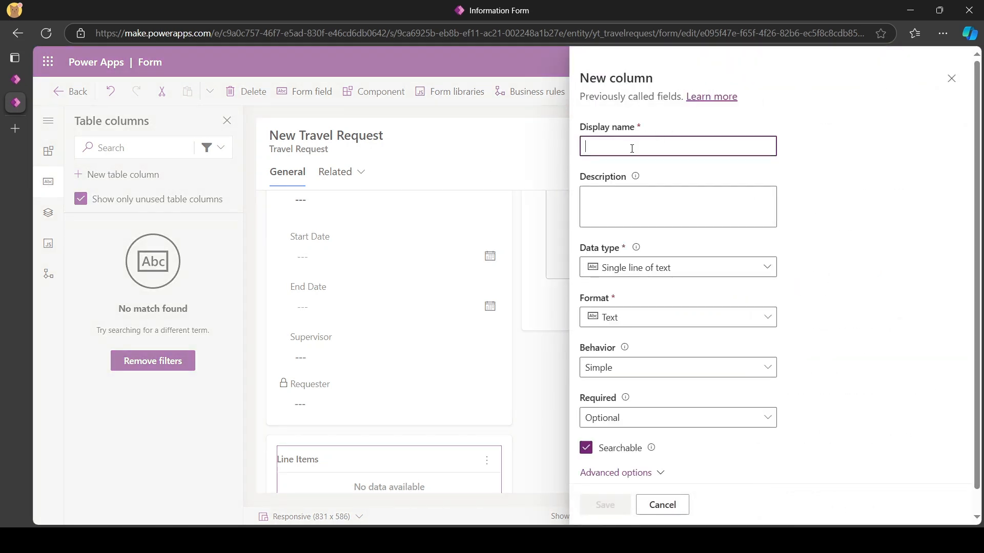
type("Total Cost")
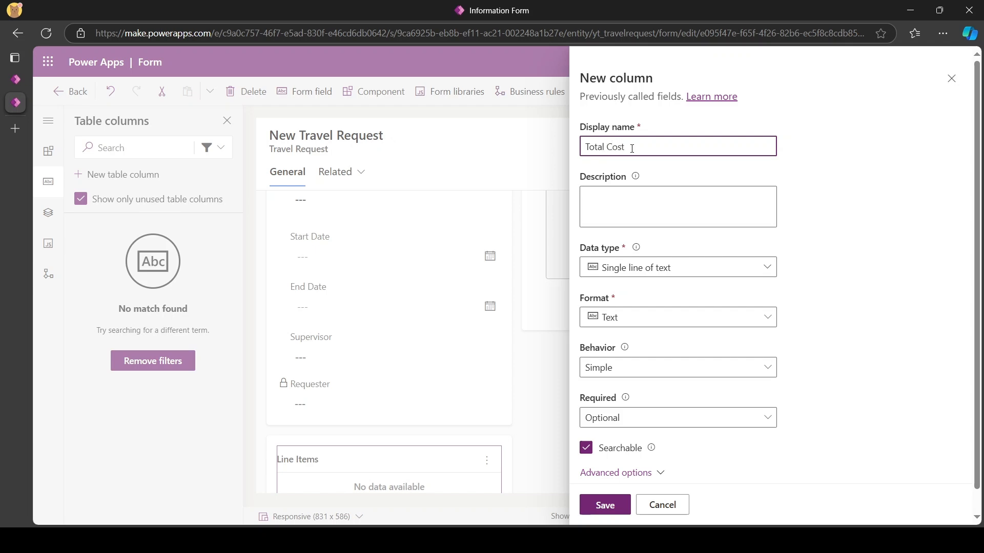
left_click(710, 269)
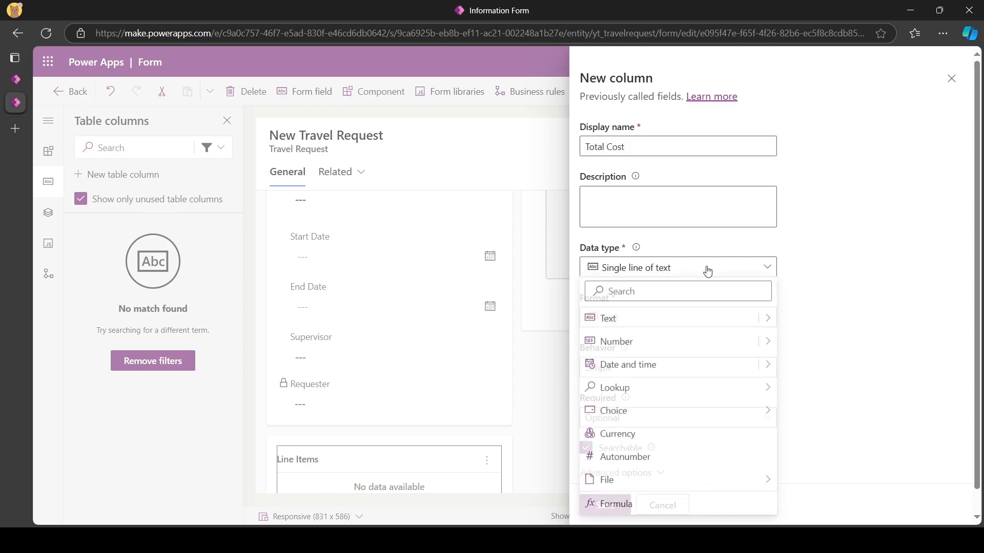
left_click(637, 435)
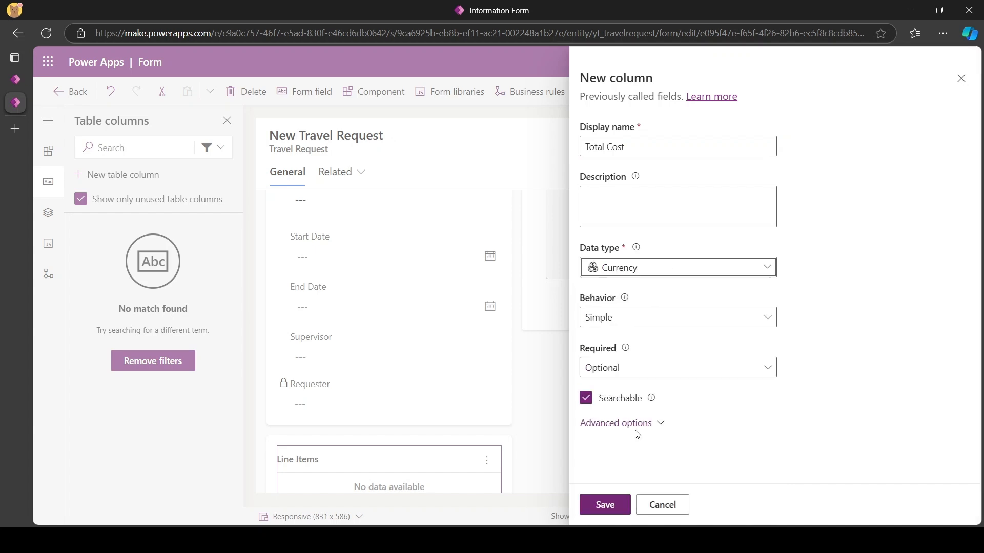
left_click(666, 320)
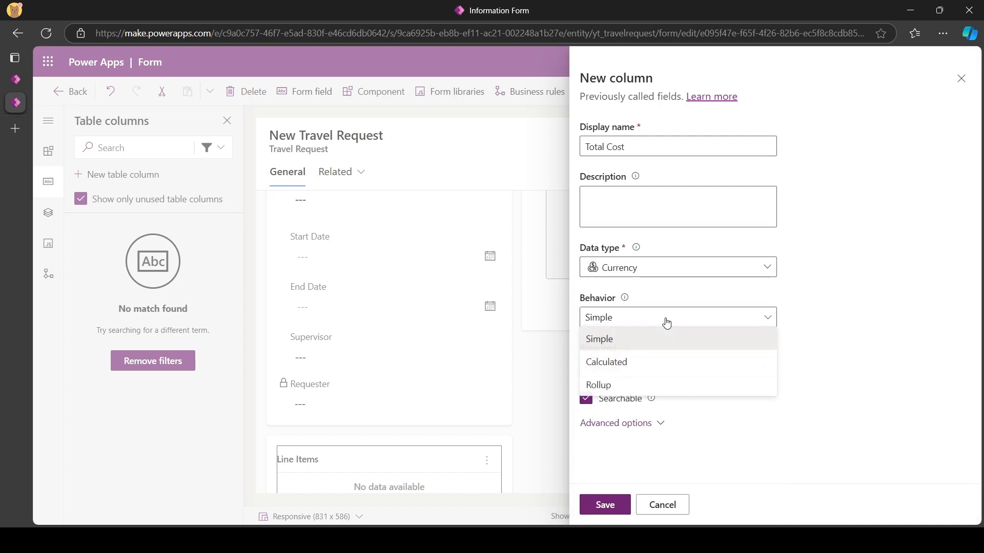
left_click(623, 384)
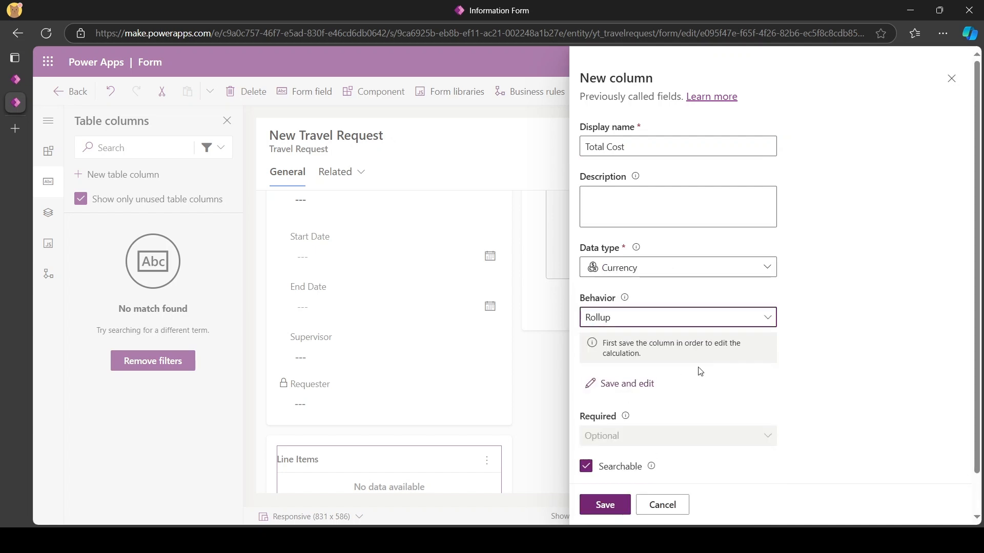
left_click(612, 385)
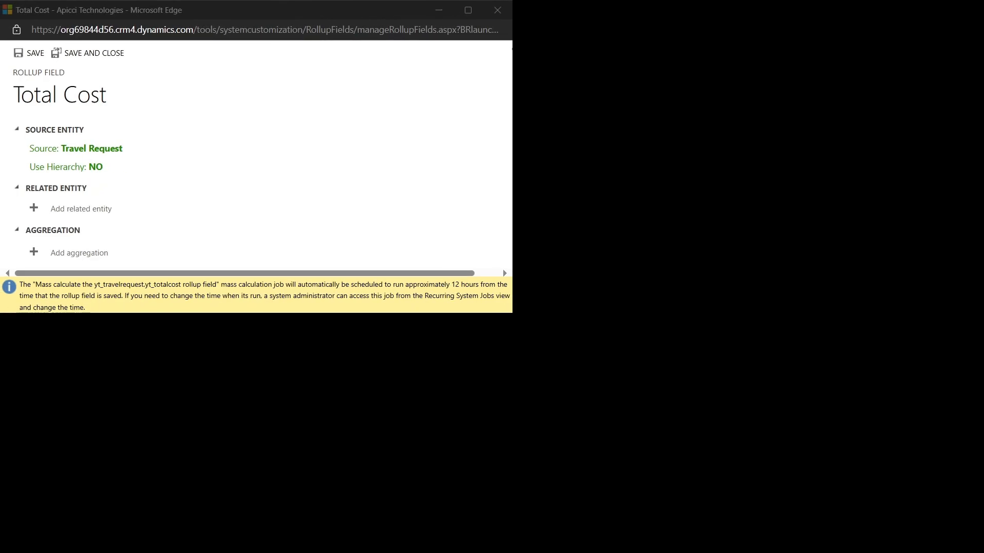
Step: Widen the rollup definition window and add Travel Line Items (Travel Request) as the related entity
left_click_drag(512, 241, 599, 242)
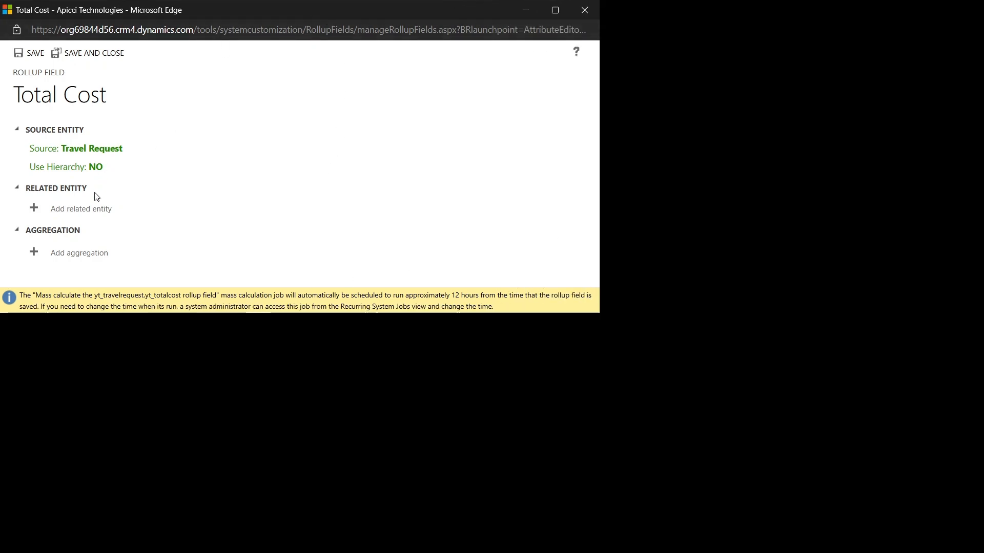
left_click(82, 210)
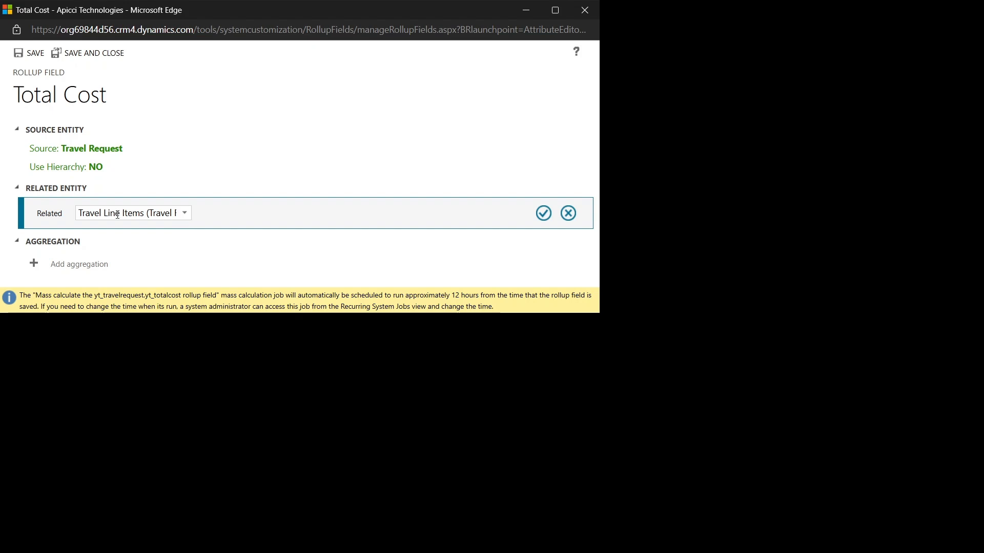
left_click(544, 213)
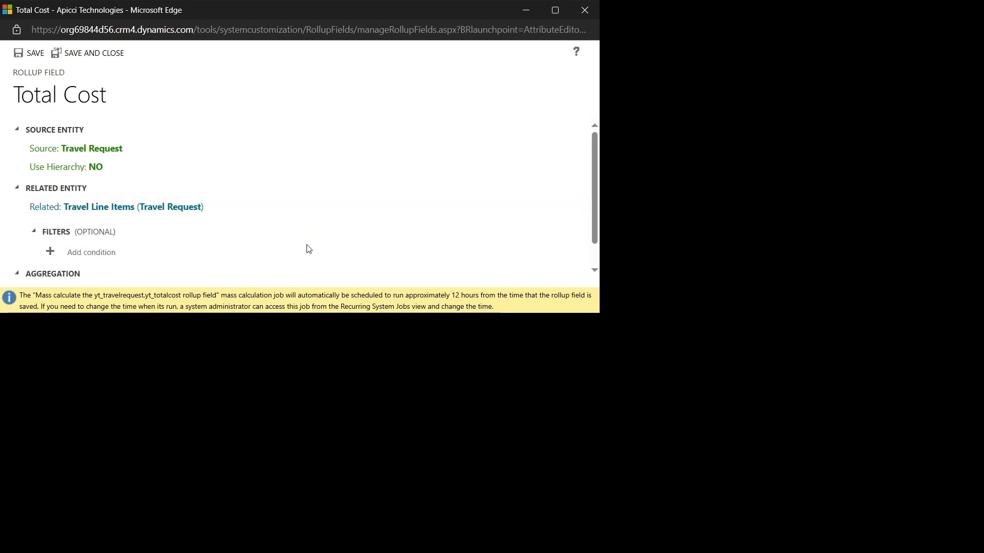
left_click(114, 253)
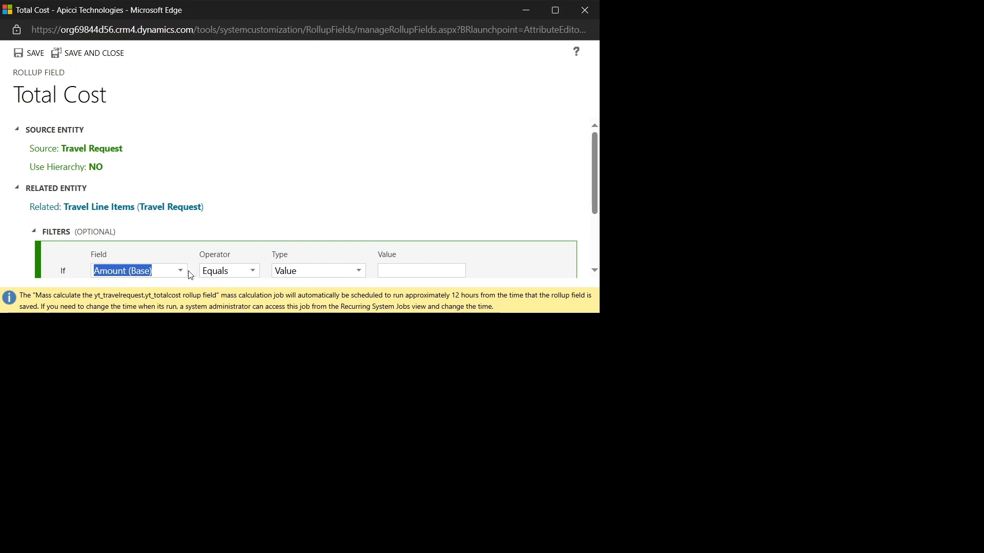
scroll(507, 191, "down", 2)
left_click(555, 200)
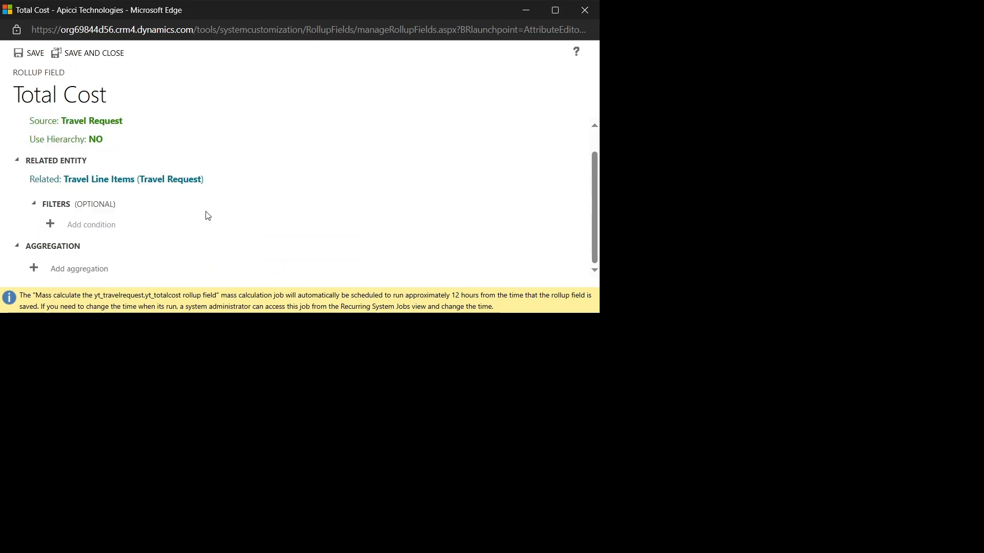
Step: Add a SUM aggregation of the Travel Line Items Amount field to the rollup, and save and close the definition
left_click(117, 268)
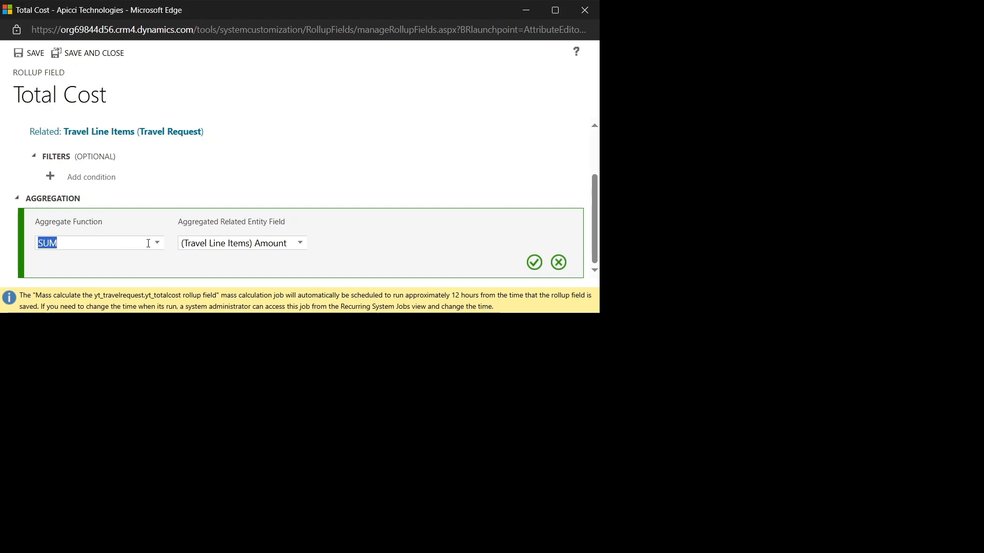
left_click(301, 243)
left_click(301, 243)
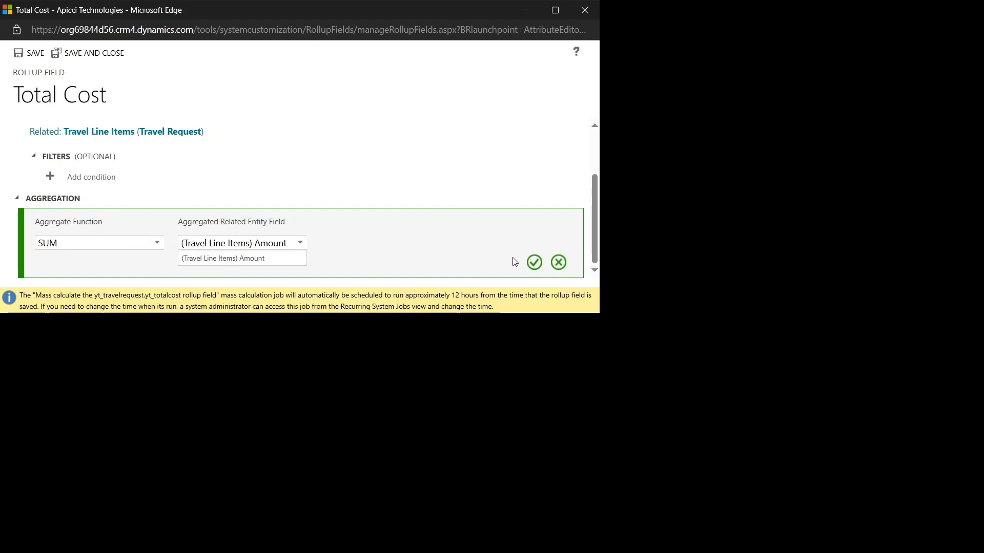
left_click(534, 262)
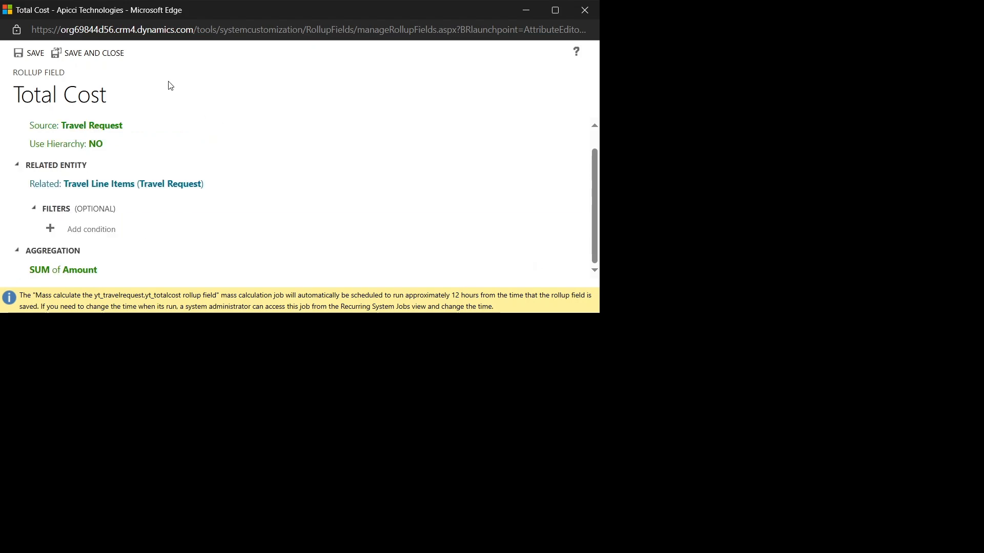
left_click(25, 53)
left_click(87, 53)
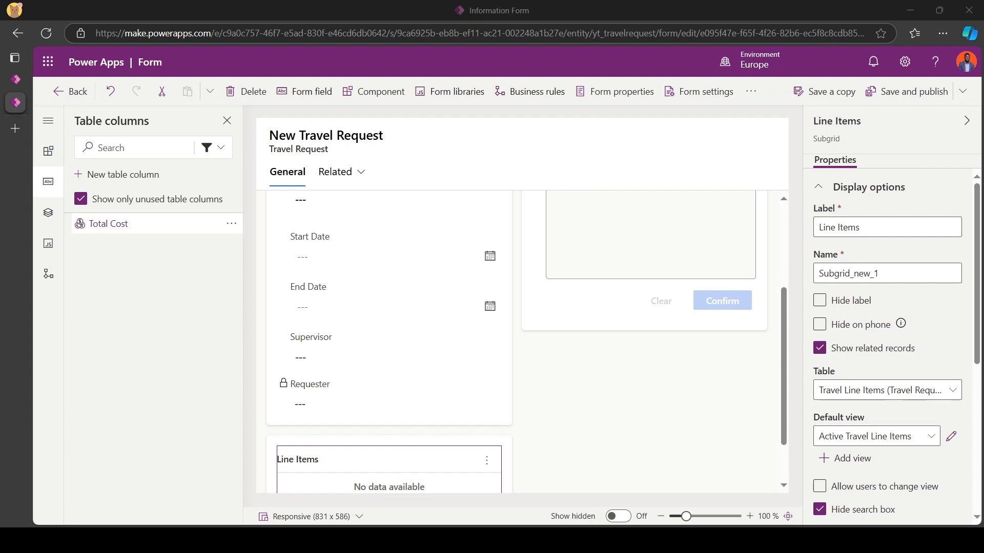
Step: Add the Total Cost column to the form below Requester, and save and publish the form
mouse_move(109, 224)
left_click_drag(109, 224, 327, 404)
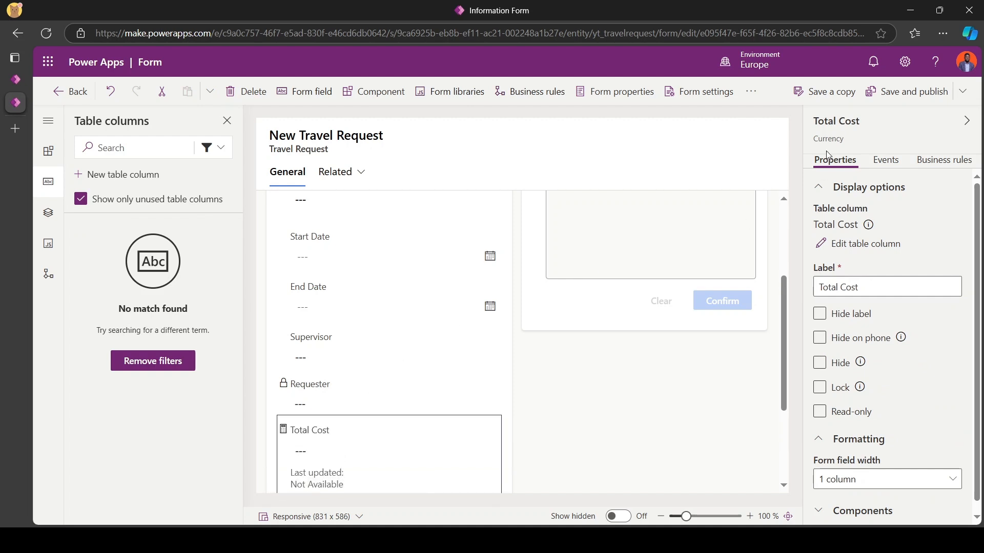
left_click(903, 92)
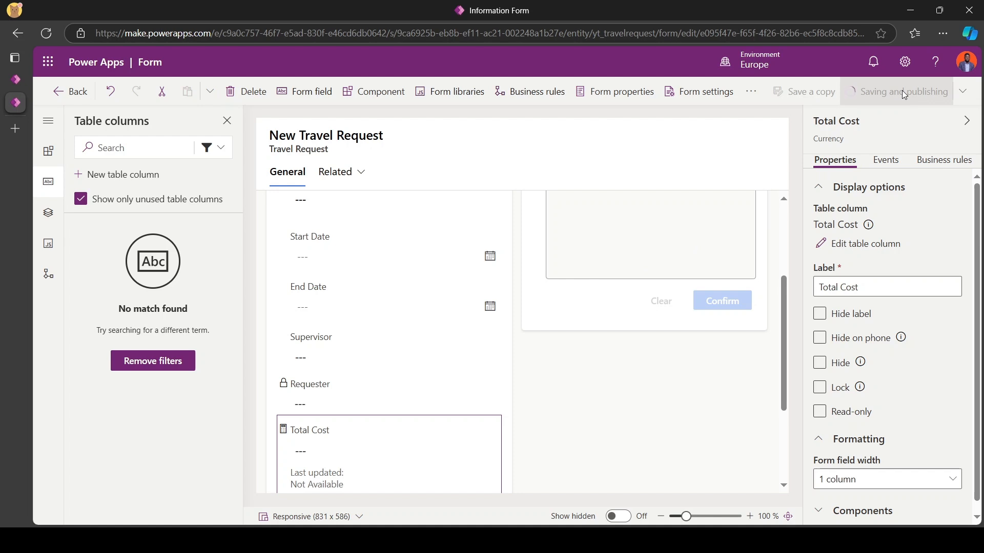
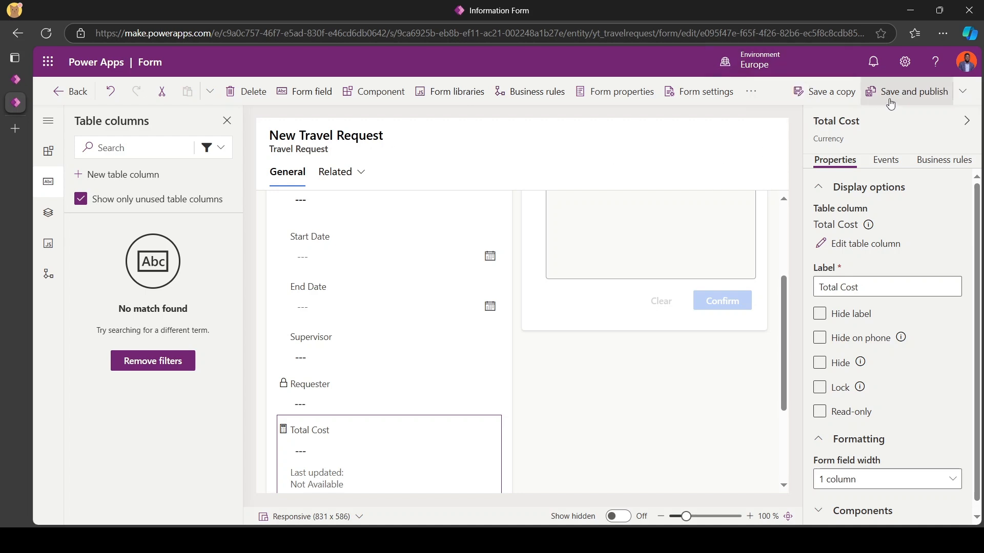
left_click(891, 100)
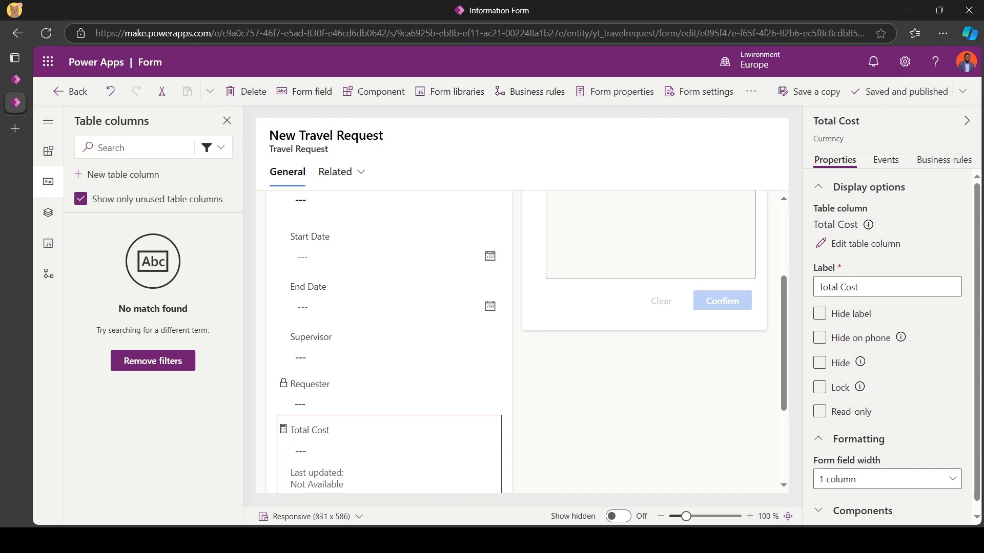
Step: Leave the form editor and open the apps list of the Travel Request Tutorial solution
left_click(82, 95)
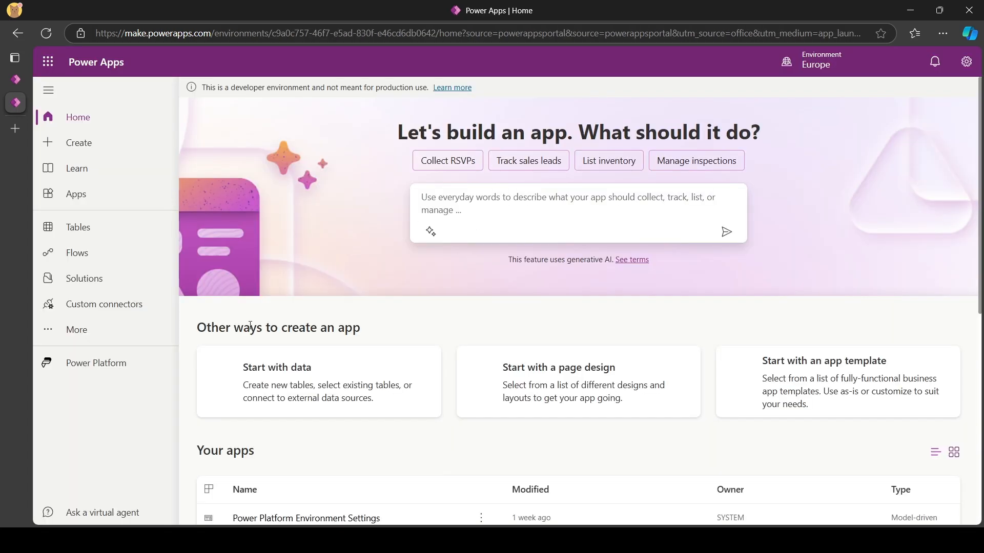
left_click(86, 278)
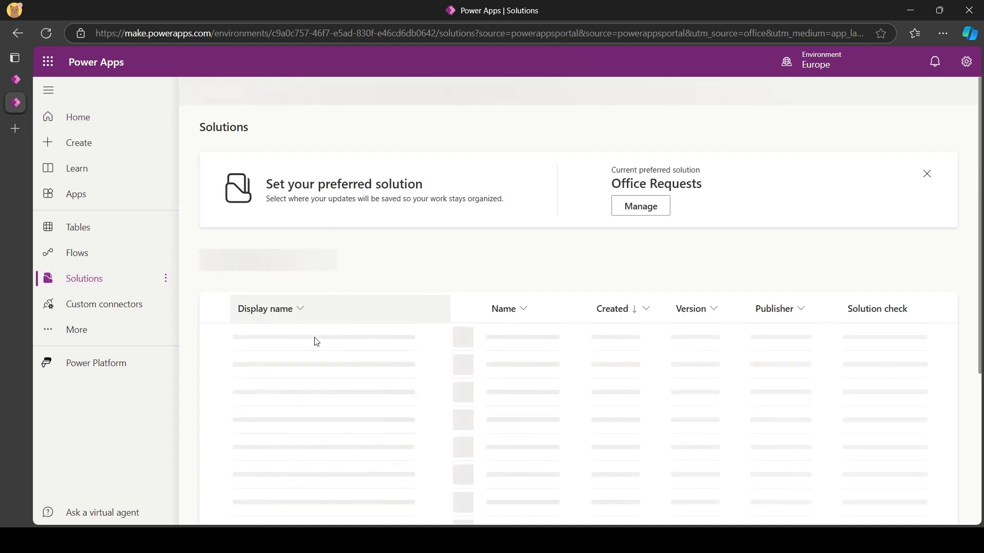
left_click(314, 345)
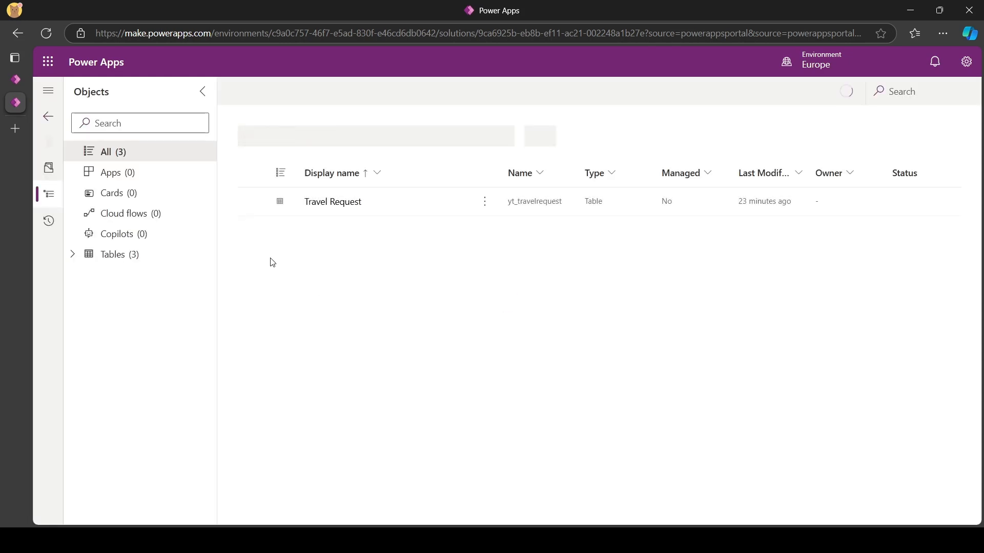
left_click(74, 255)
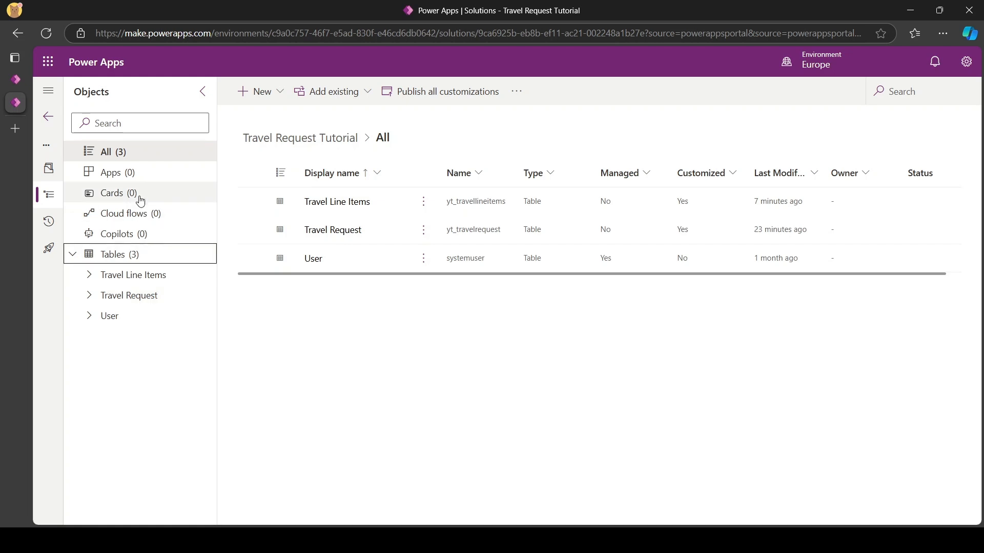
left_click(137, 178)
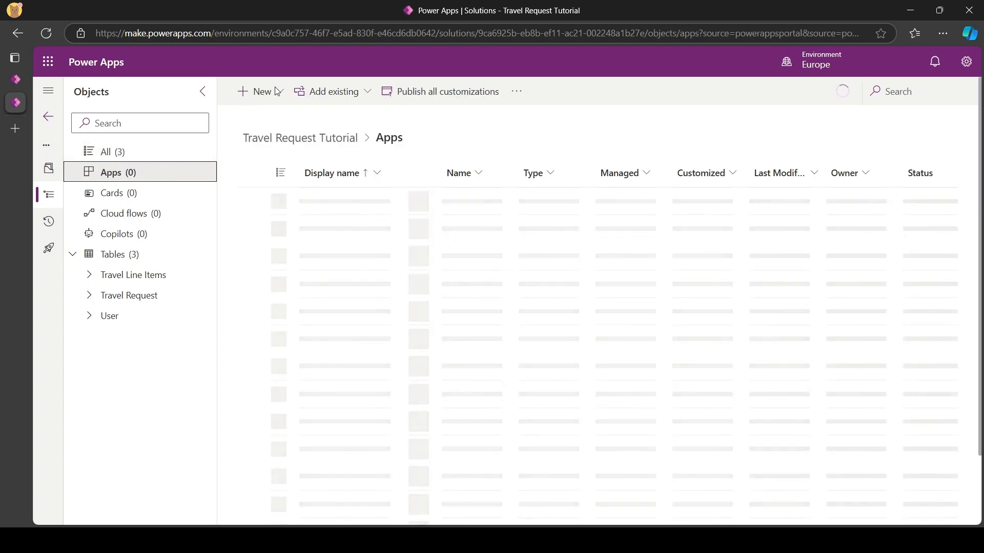
Step: Create a model-driven app named "Travel Request System" in the solution
left_click(256, 92)
mouse_move(275, 119)
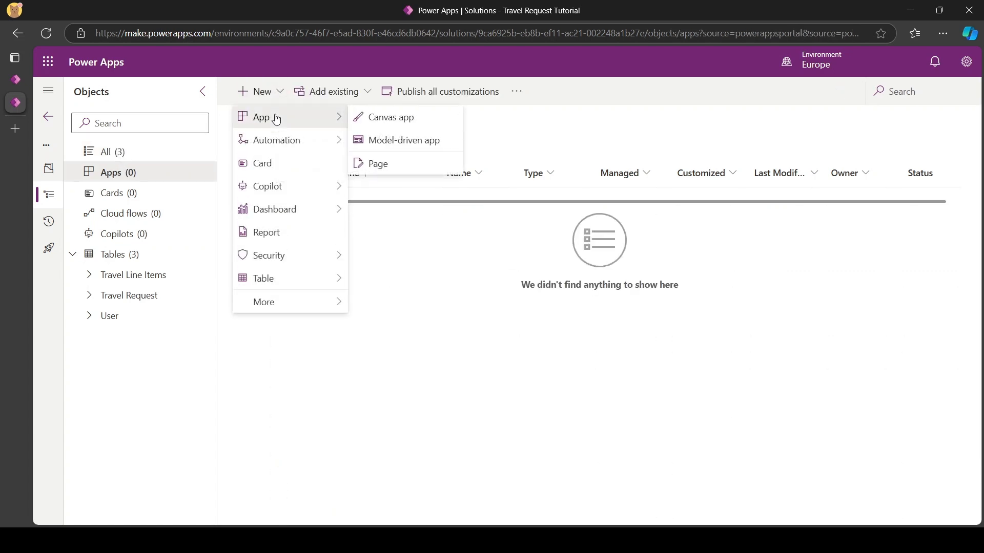
left_click(388, 143)
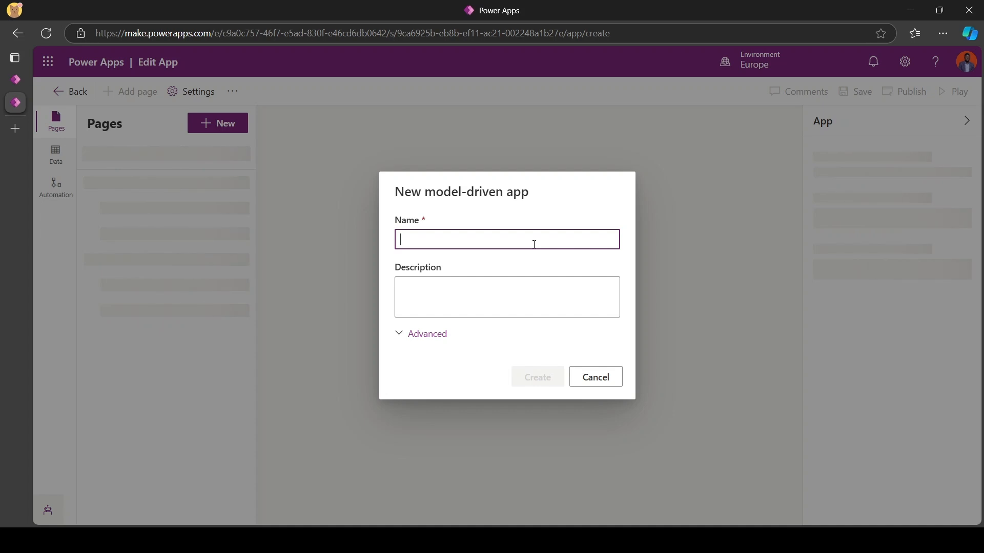
type("Travel")
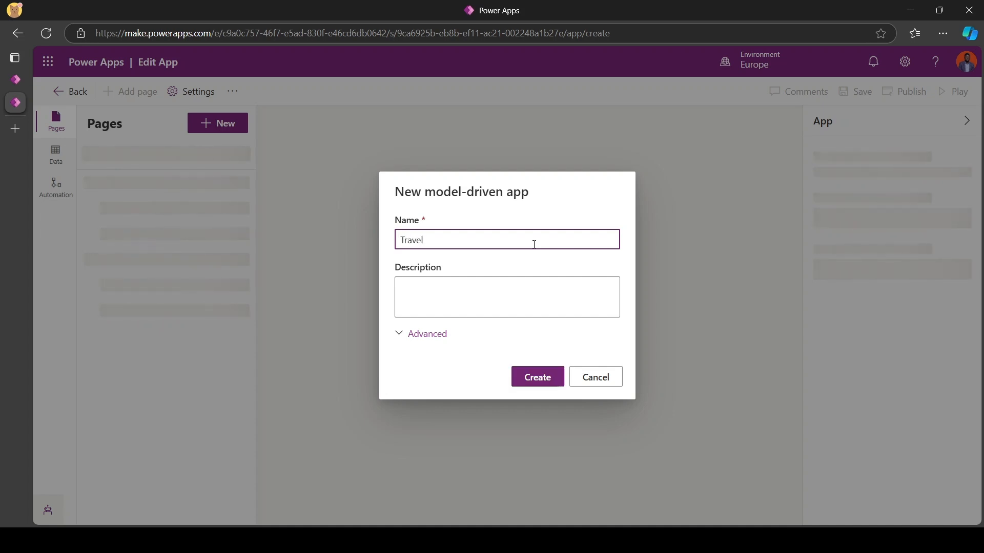
key("Down")
key("Return")
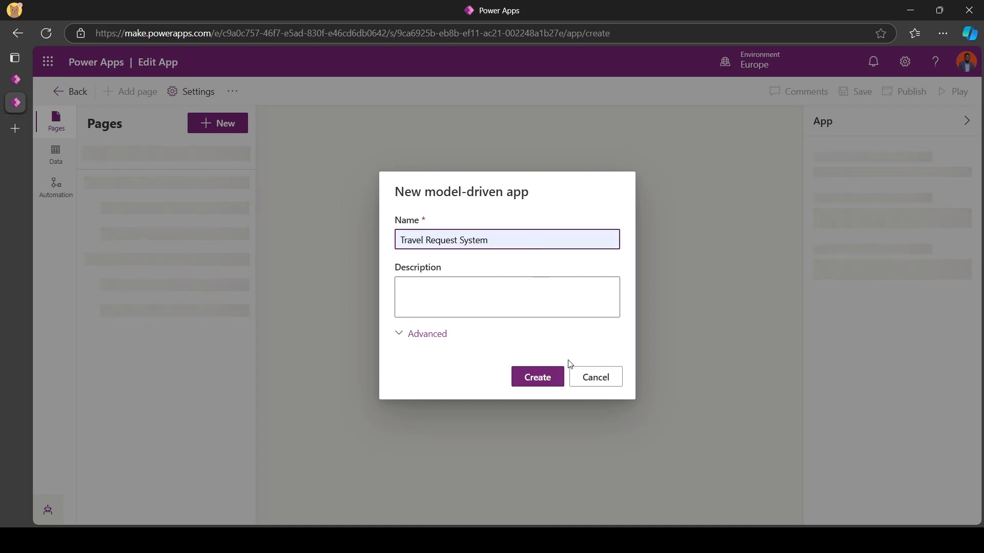
left_click(546, 379)
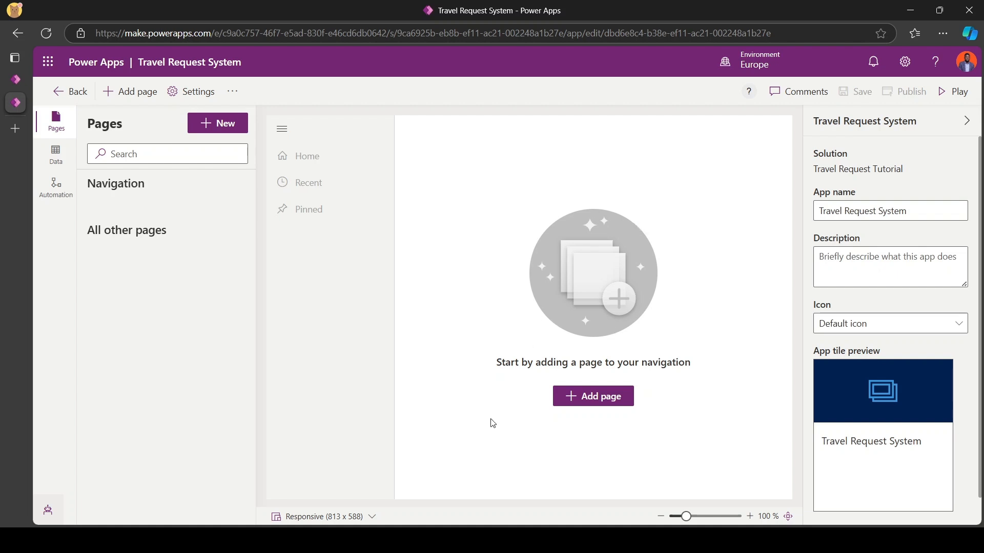
Step: Add Dataverse table pages for Travel Request and Travel Line Items to the app, shown in the navigation
left_click(598, 399)
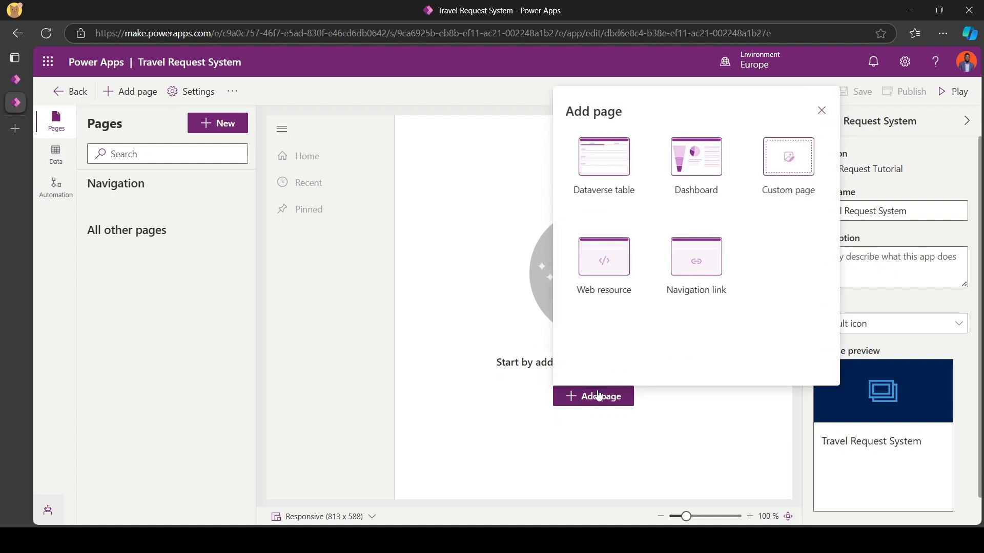
left_click(607, 175)
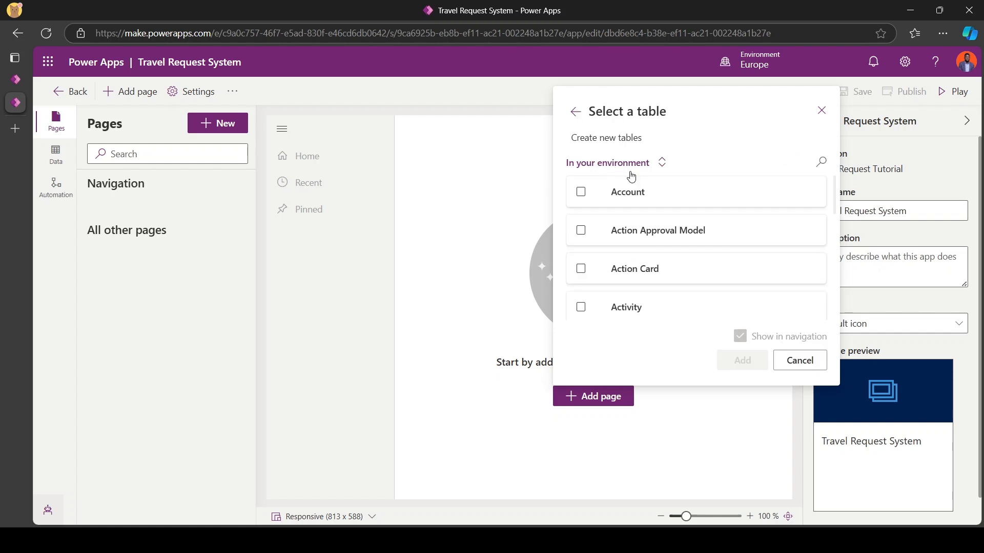
left_click(818, 161)
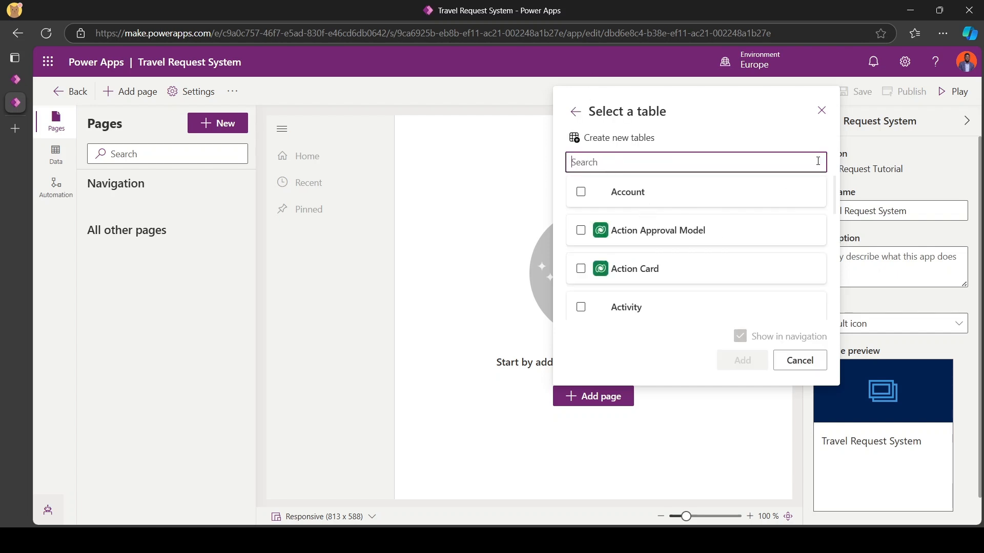
type("Trave")
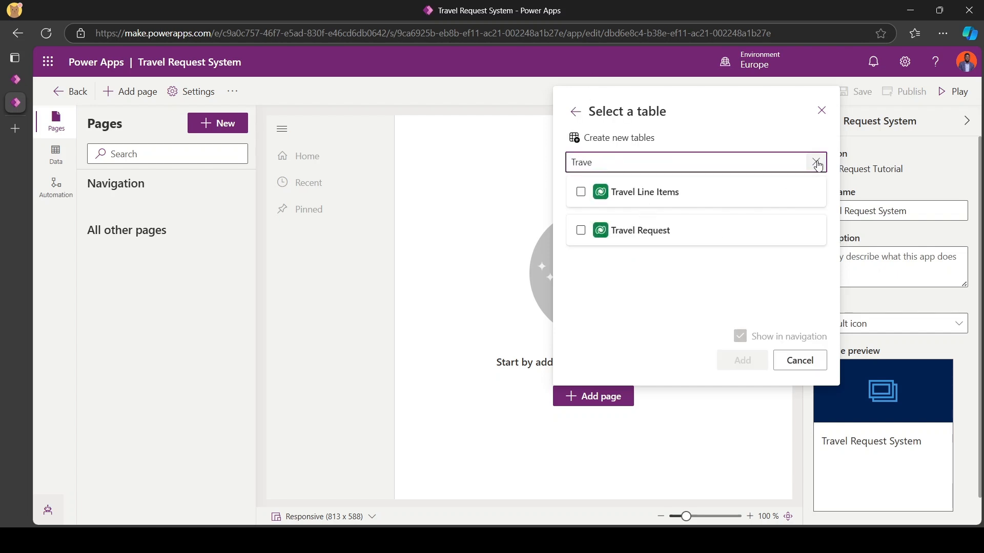
left_click(580, 232)
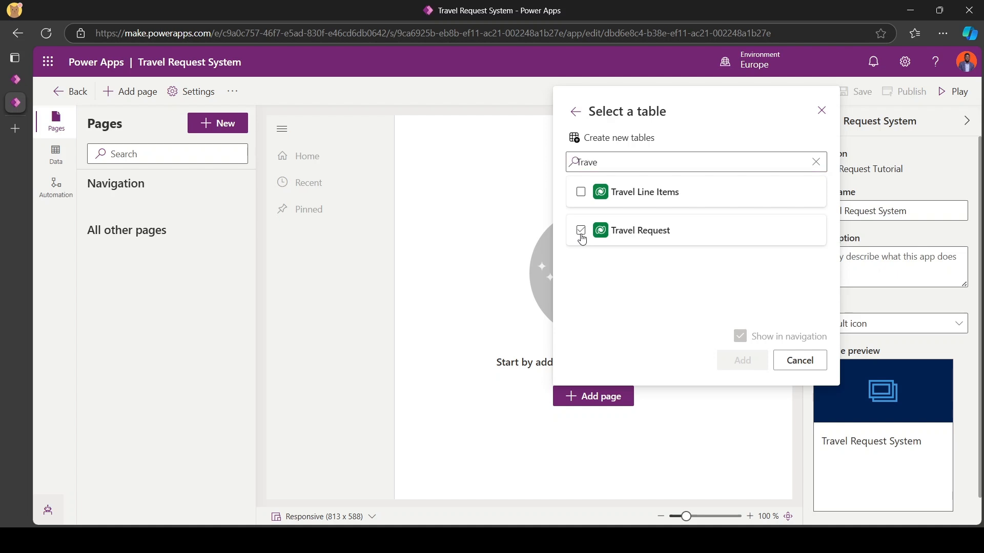
left_click(581, 192)
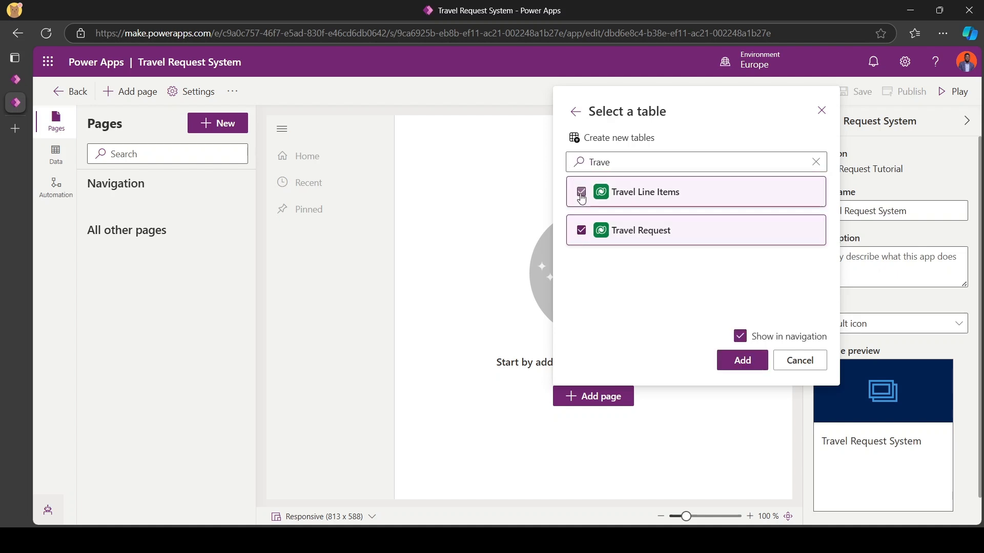
left_click(759, 361)
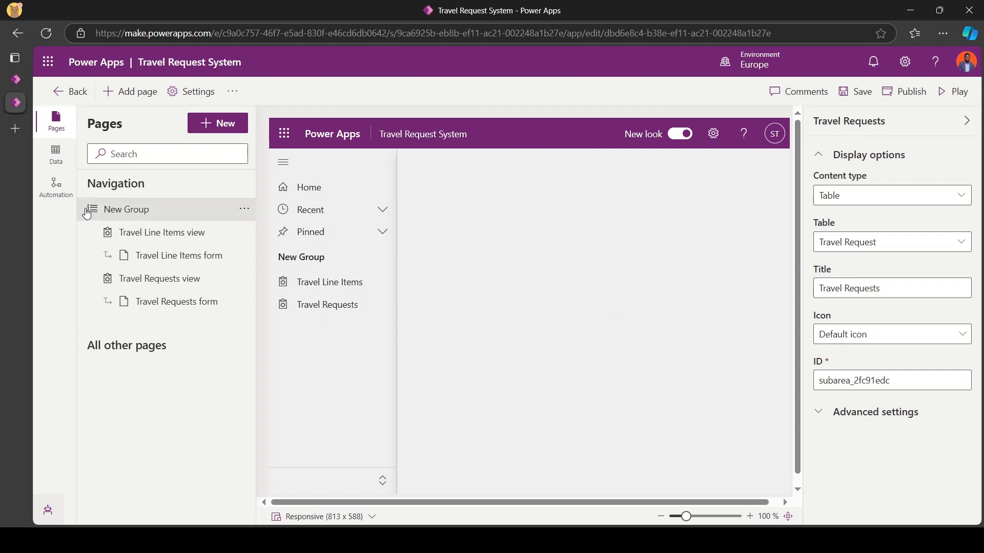
Step: Set the title of the new navigation group to "Requets"
left_click(167, 212)
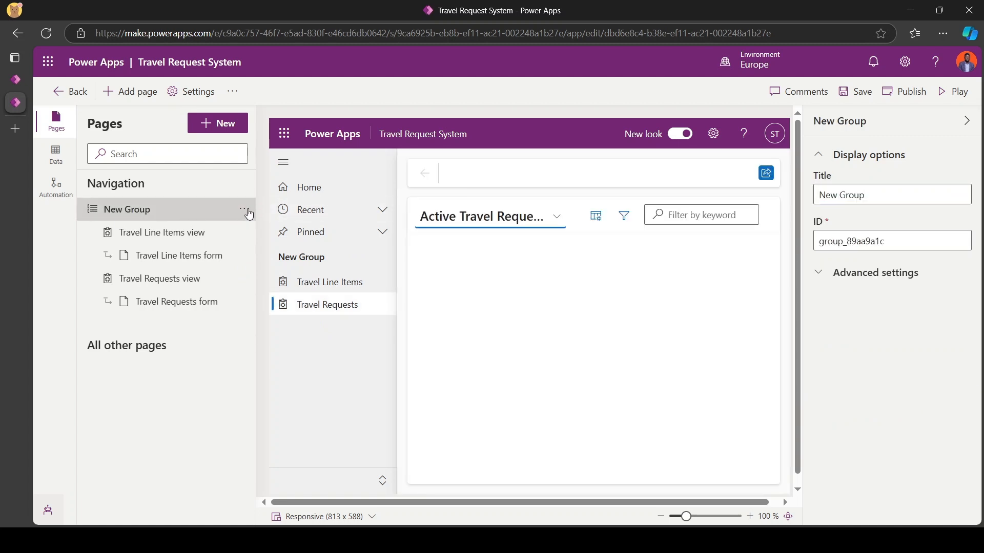
left_click(244, 209)
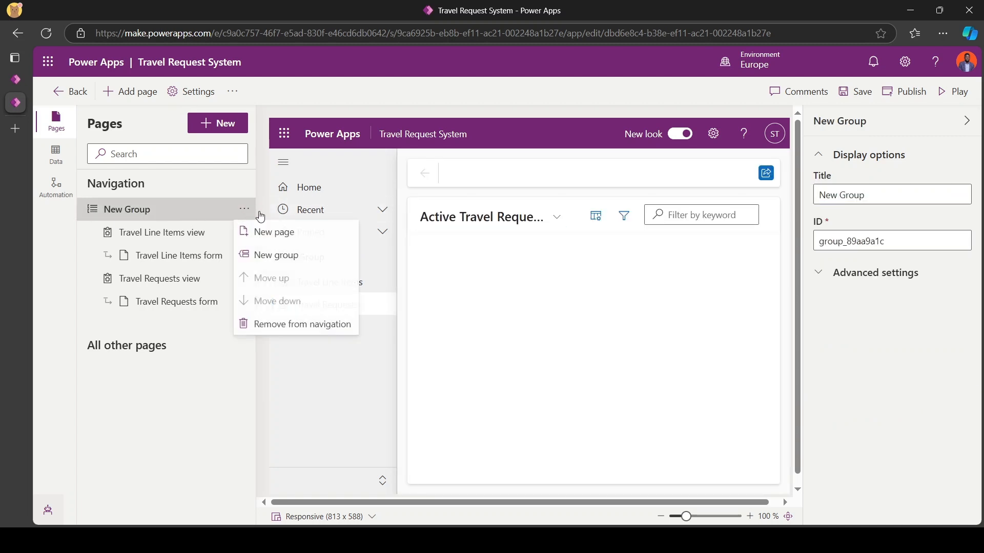
triple_click(881, 199)
type("Requets")
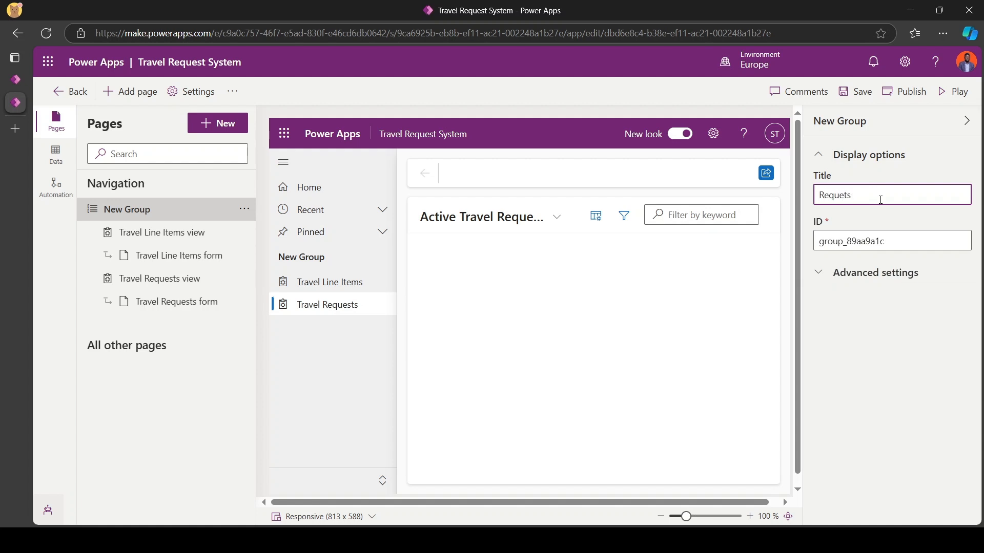
left_click(316, 359)
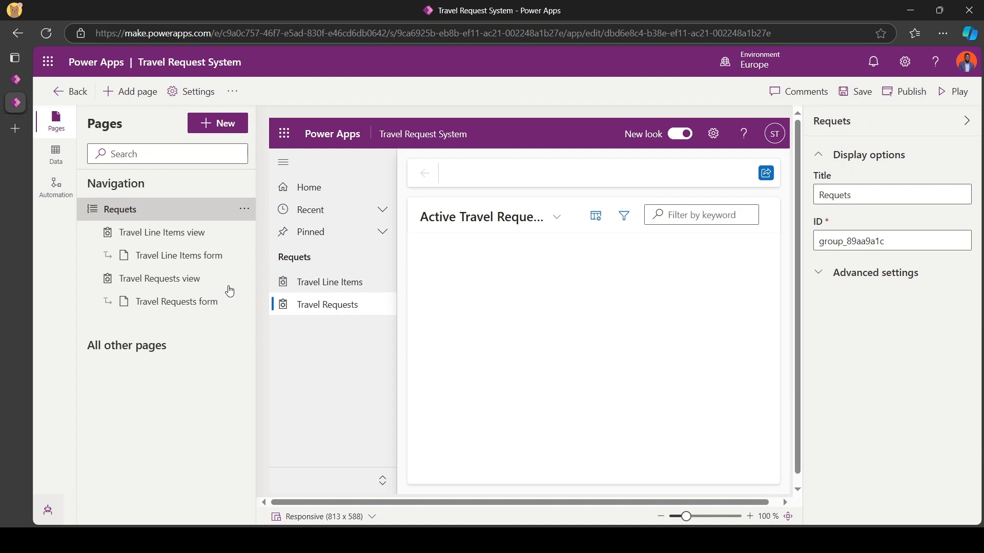
Step: Move the Travel Requests view above the Travel Line Items view in the navigation
mouse_move(216, 285)
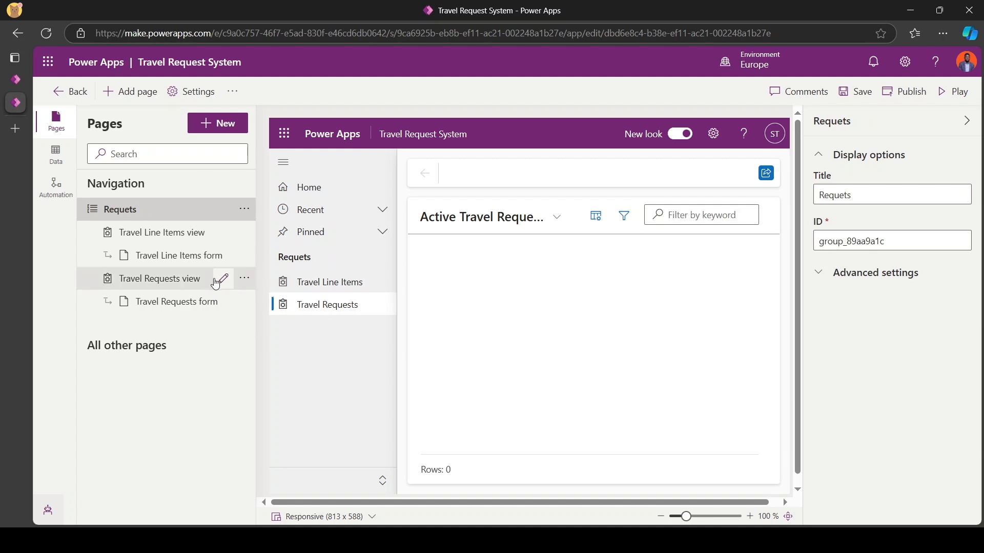
left_click(244, 279)
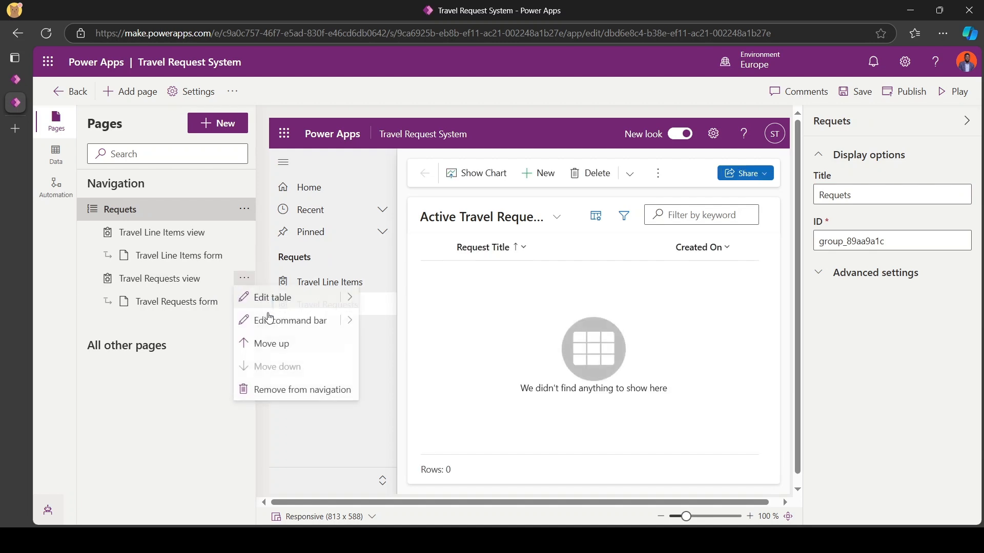
left_click(260, 344)
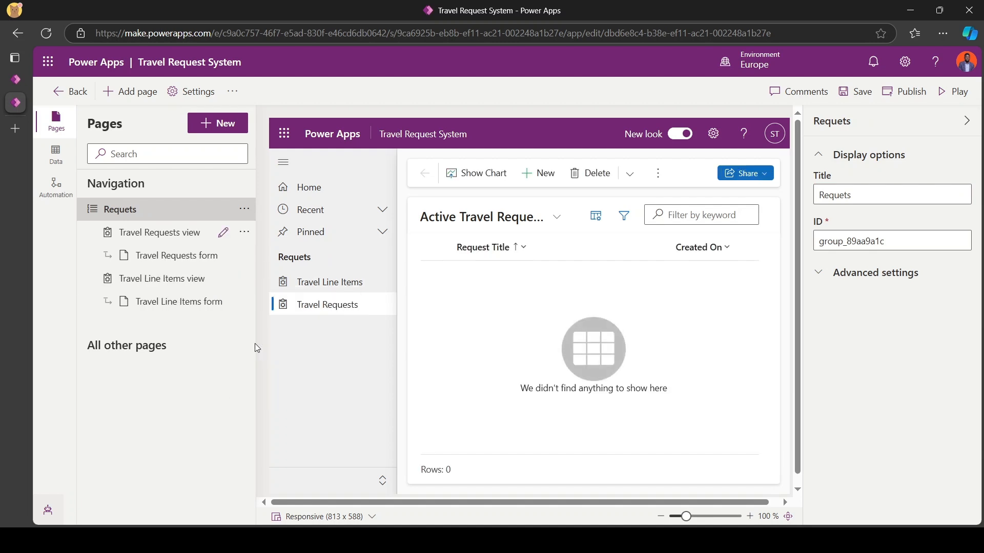
Step: Give the Travel Requests view in the navigation a web resource icon, choosing the Power Pages Icon mspp_entity_lists.svg
left_click(156, 232)
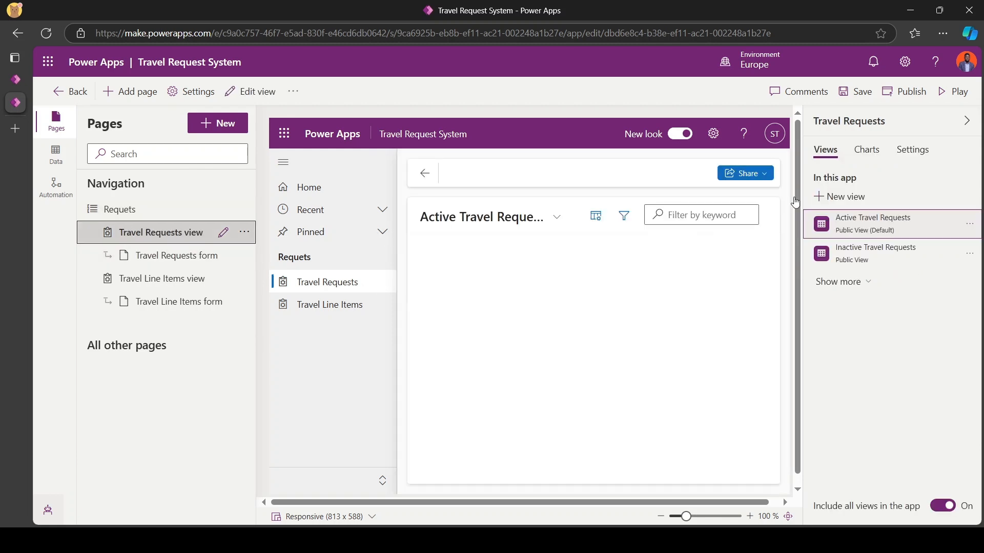
left_click(909, 148)
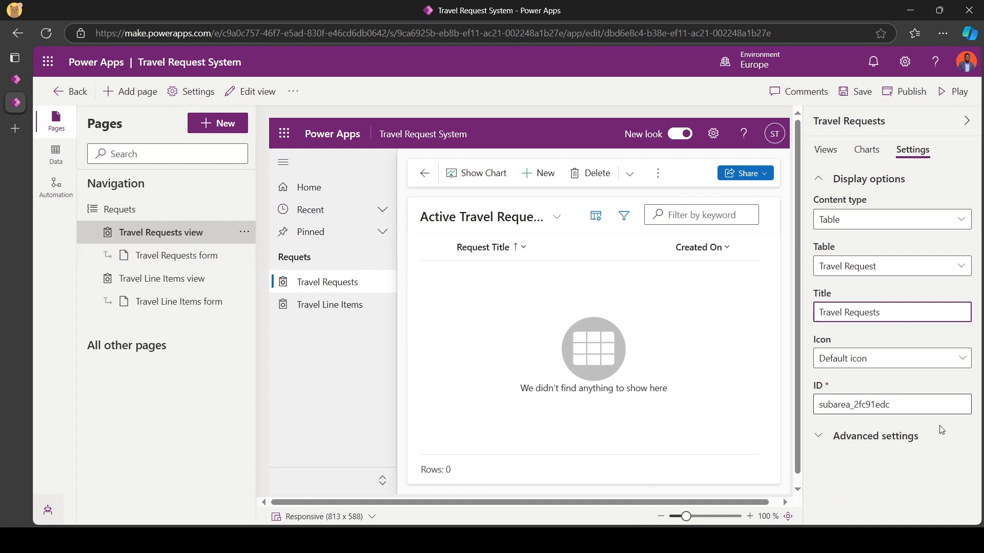
left_click(869, 361)
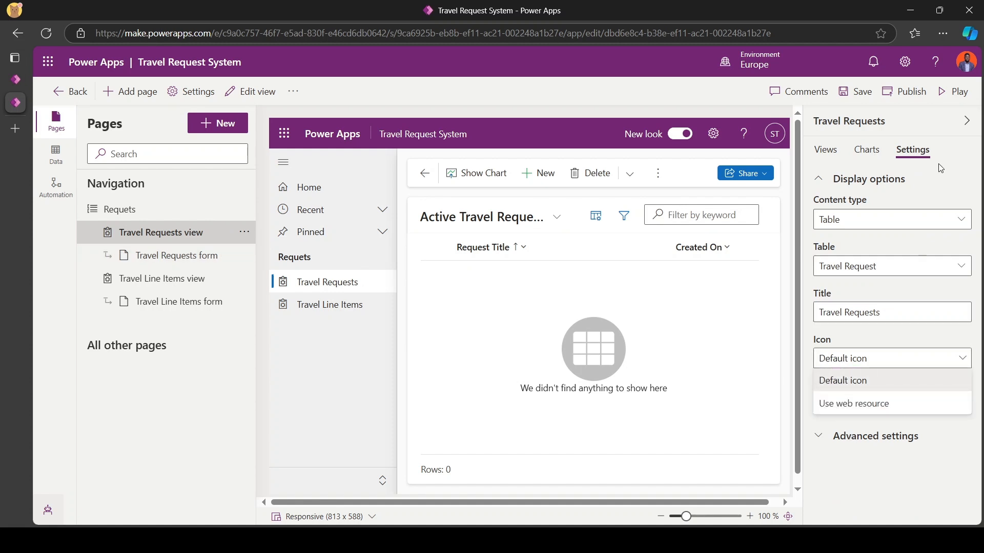
left_click(852, 403)
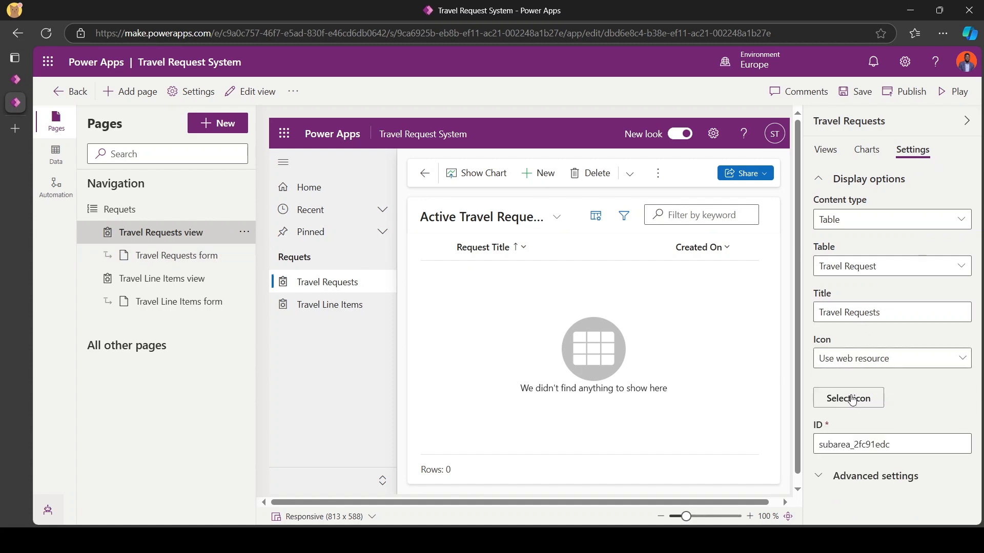
left_click(829, 398)
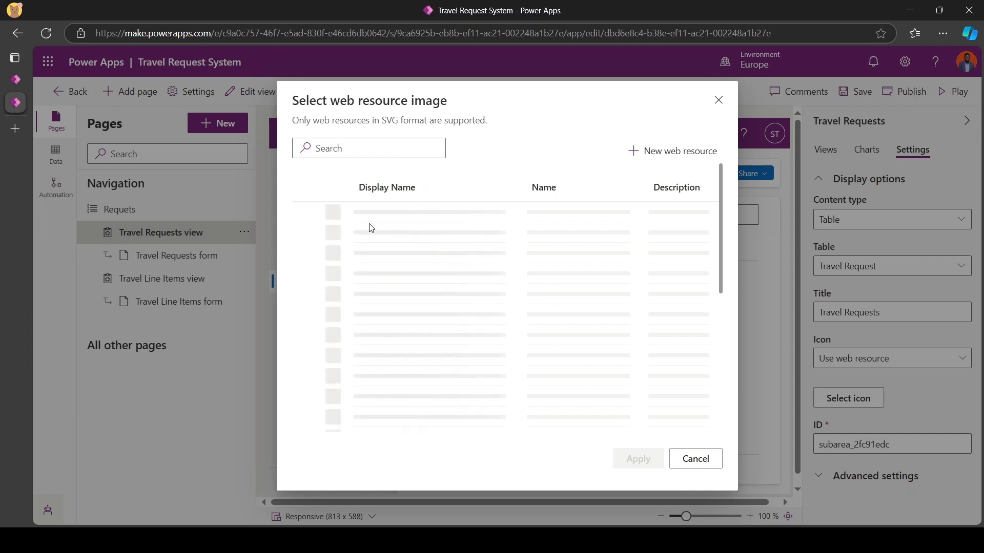
scroll(347, 345, "down", 3)
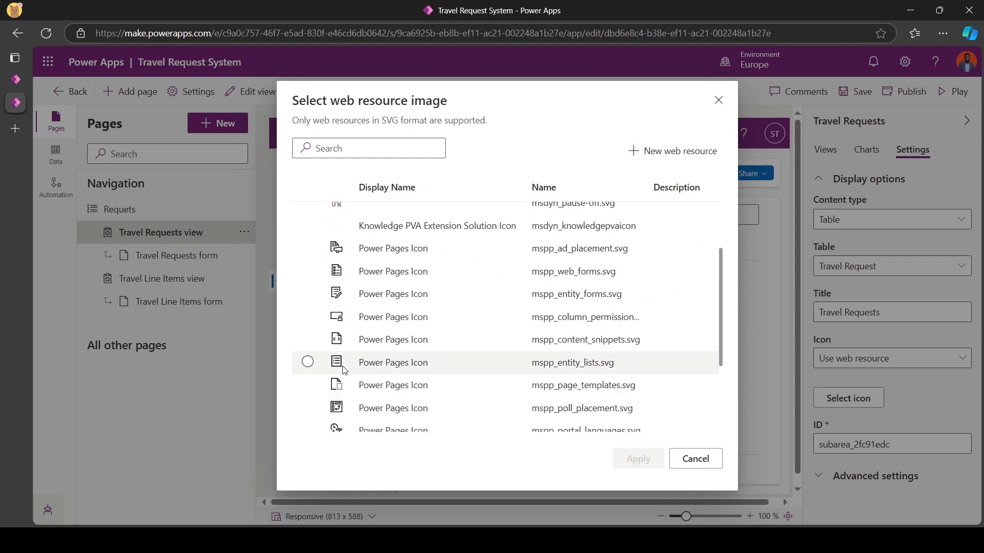
left_click(319, 364)
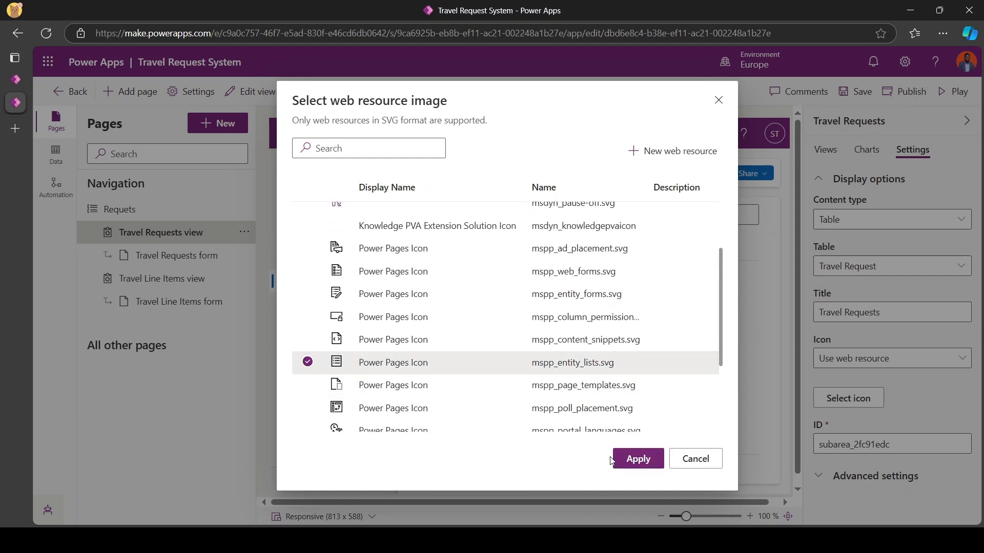
left_click(637, 458)
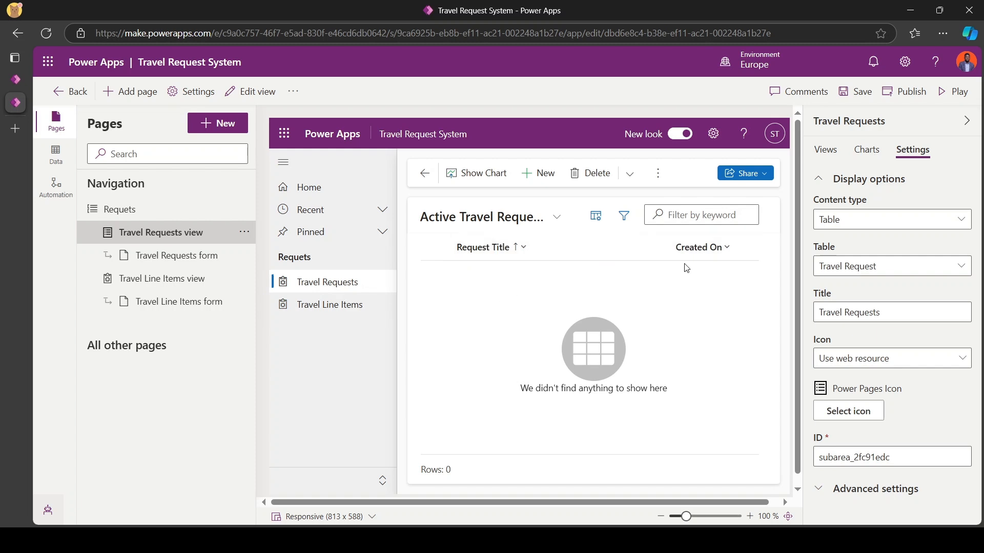
Step: Open the Travel Requests view for editing, saving the pending app changes
left_click(244, 234)
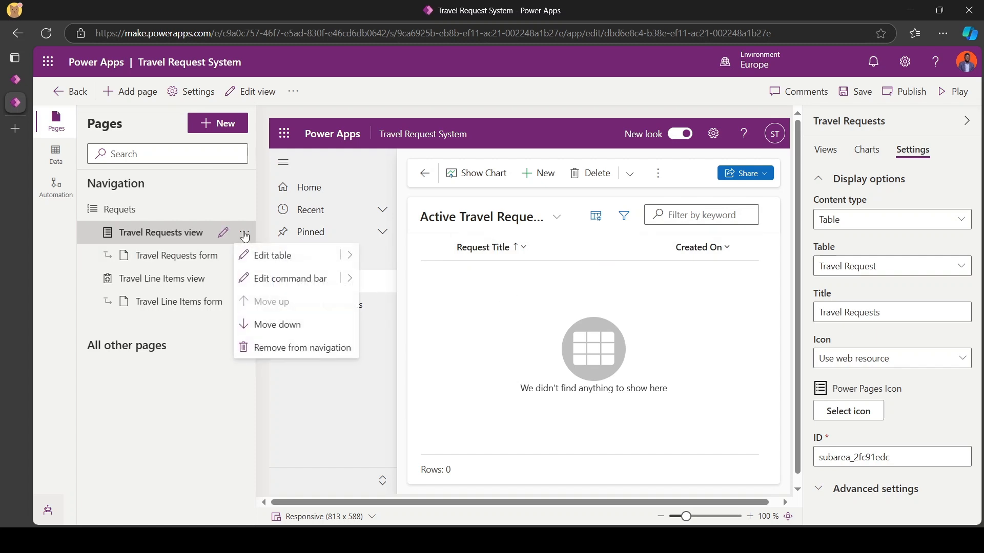
left_click(223, 233)
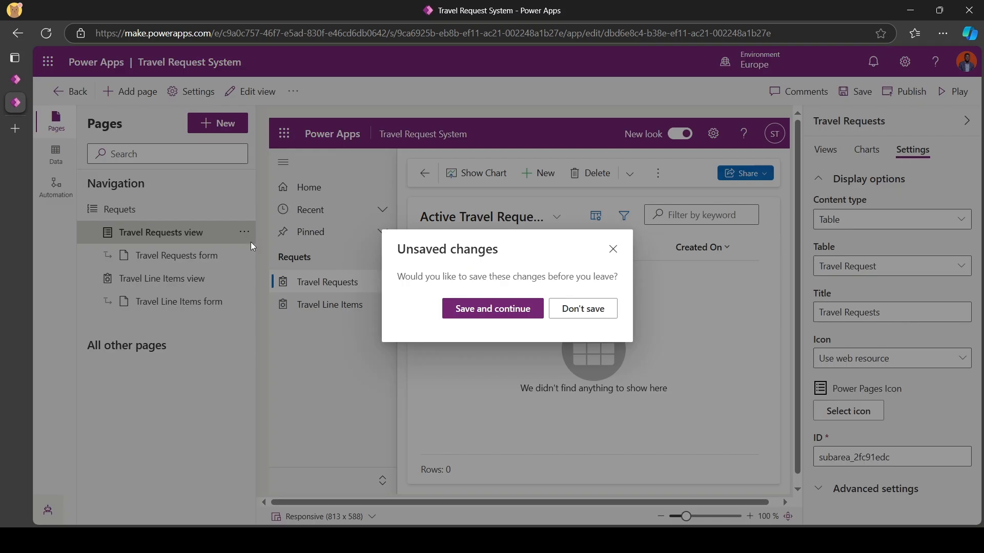
left_click(518, 312)
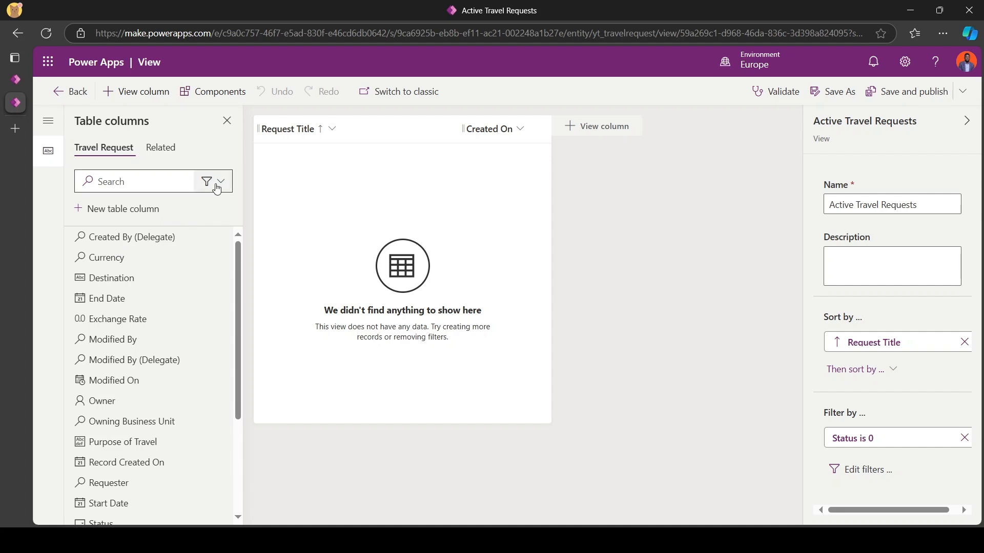
Step: Filter the table columns to the custom ones and add Start Date, End Date and Total Cost between Request Title and Created On
left_click(216, 181)
left_click(194, 258)
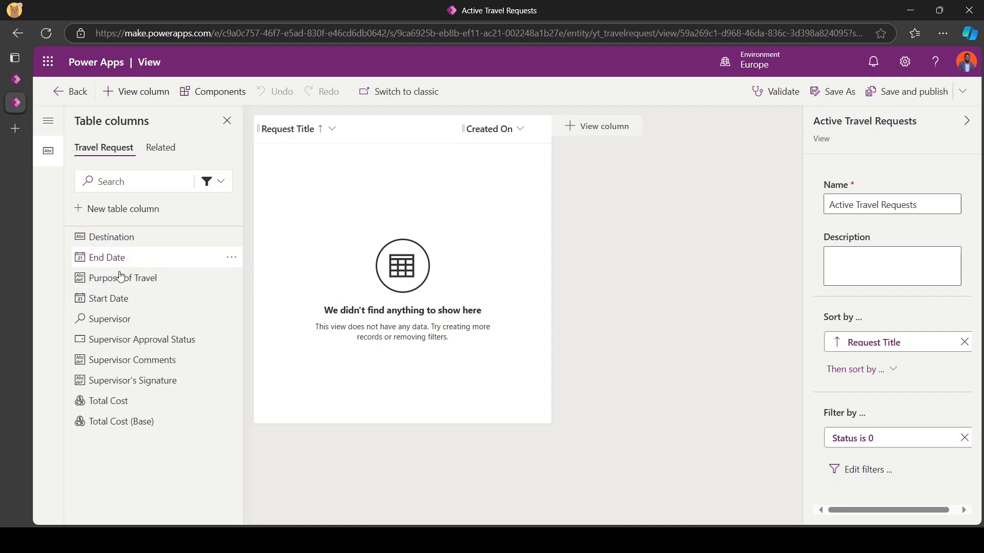
left_click_drag(118, 299, 396, 132)
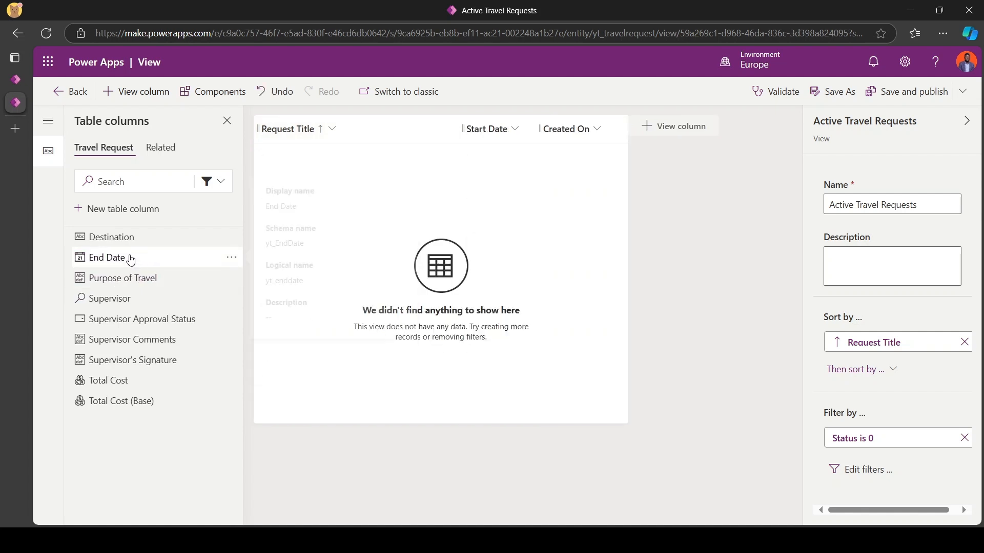
left_click_drag(127, 258, 274, 271)
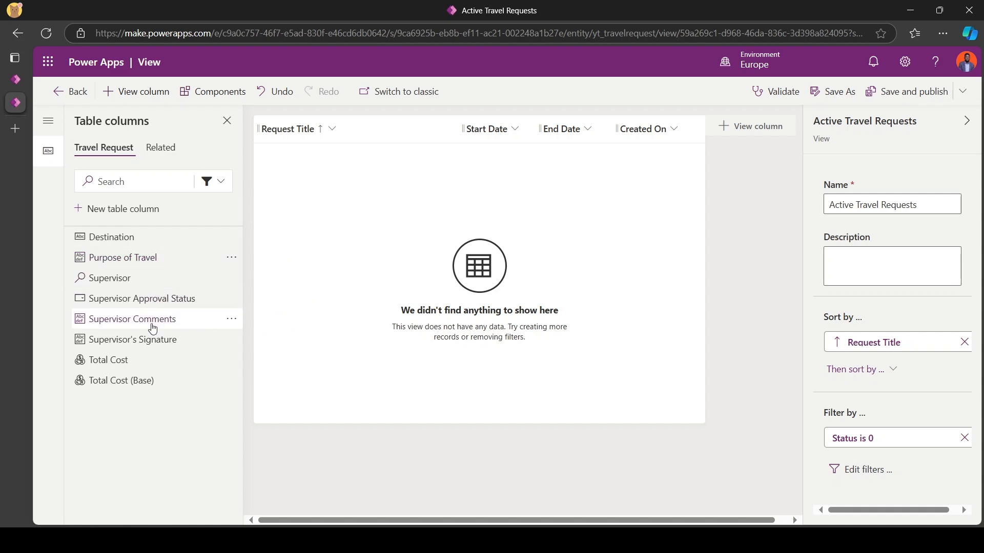
left_click_drag(182, 362, 594, 134)
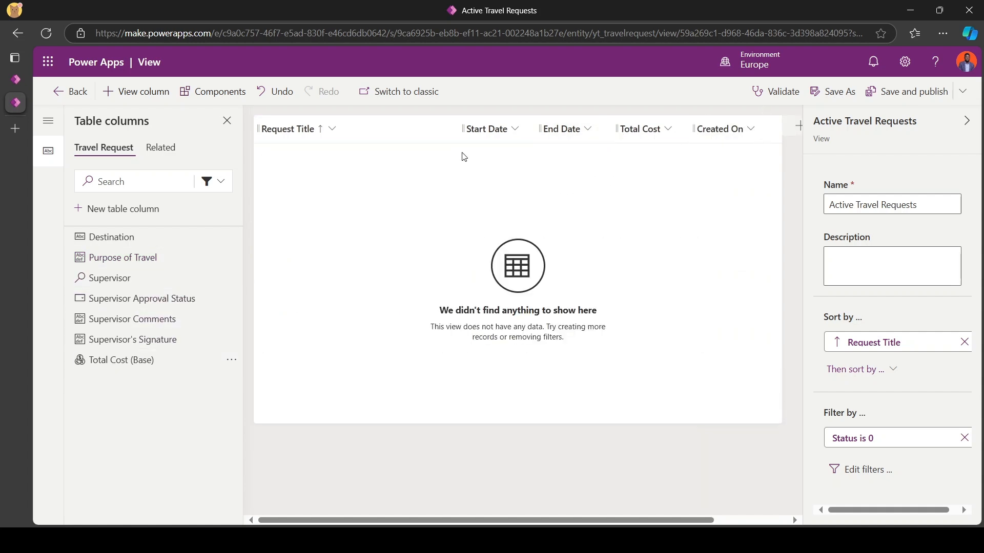
Step: Sort the Active Travel Requests view by Created On in ascending order, and save and publish the view
left_click(738, 140)
left_click(741, 190)
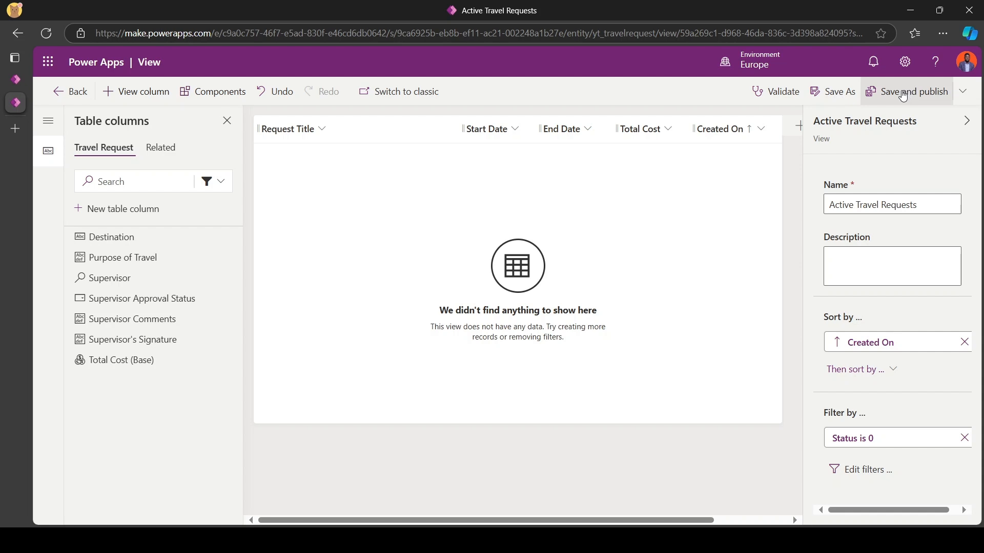
left_click(904, 93)
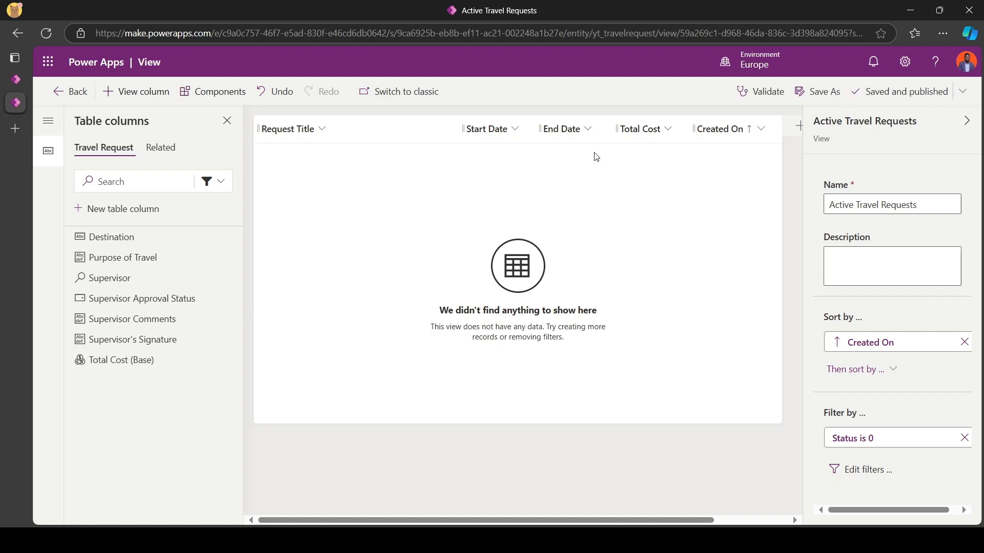
Step: Return to the app designer, publish the Travel Request System app and play it
left_click(71, 100)
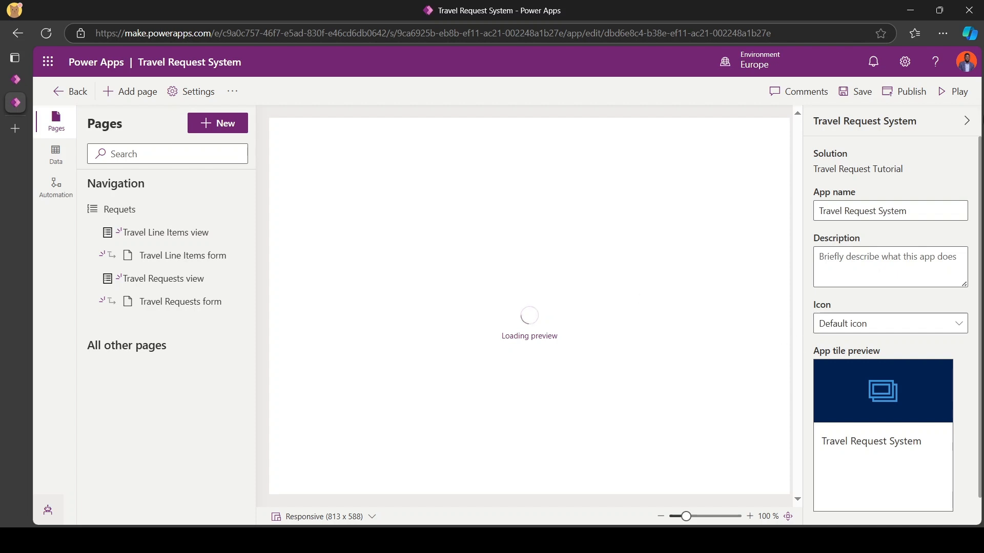
left_click(905, 90)
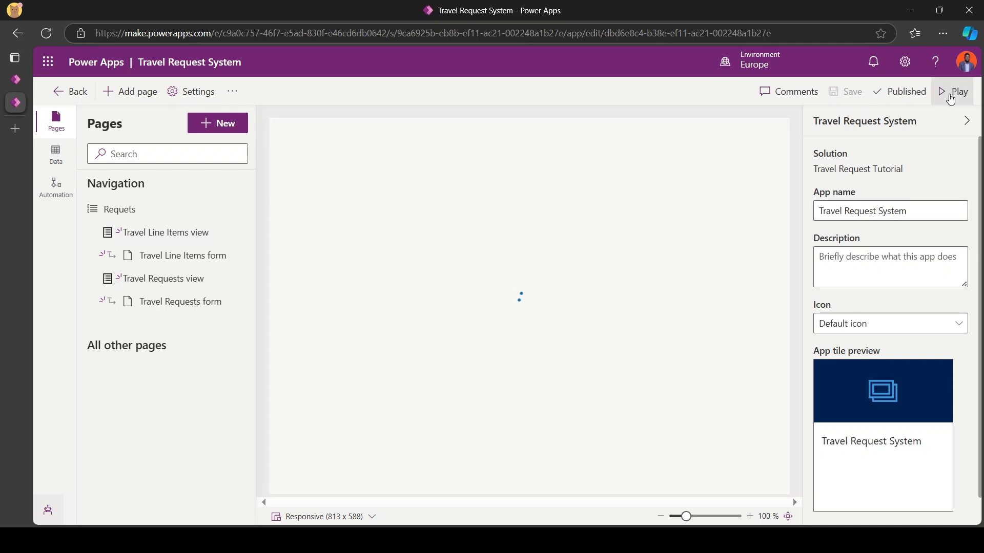
left_click(952, 94)
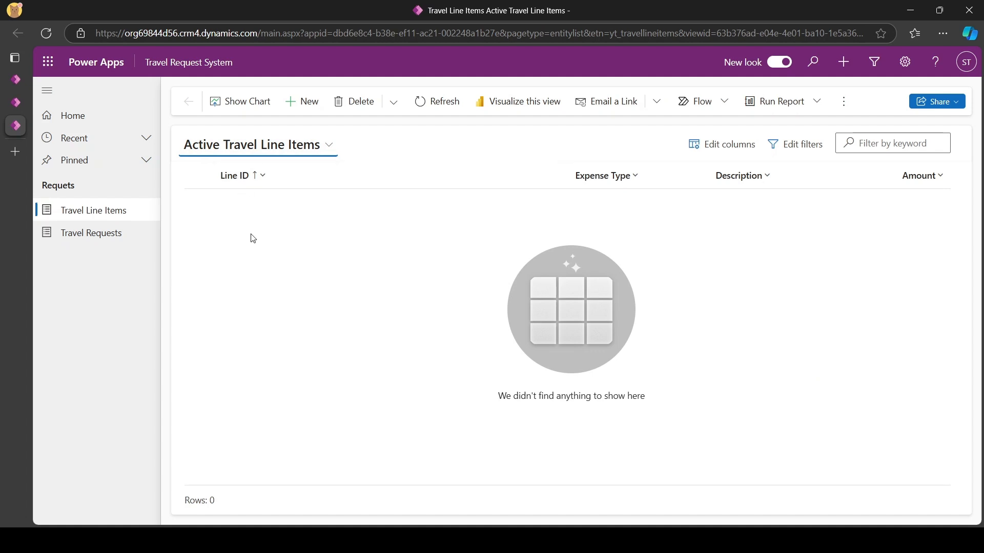
Step: Check the blank Travel Line Items form in the running app, and go to the Travel Requests list
left_click(302, 102)
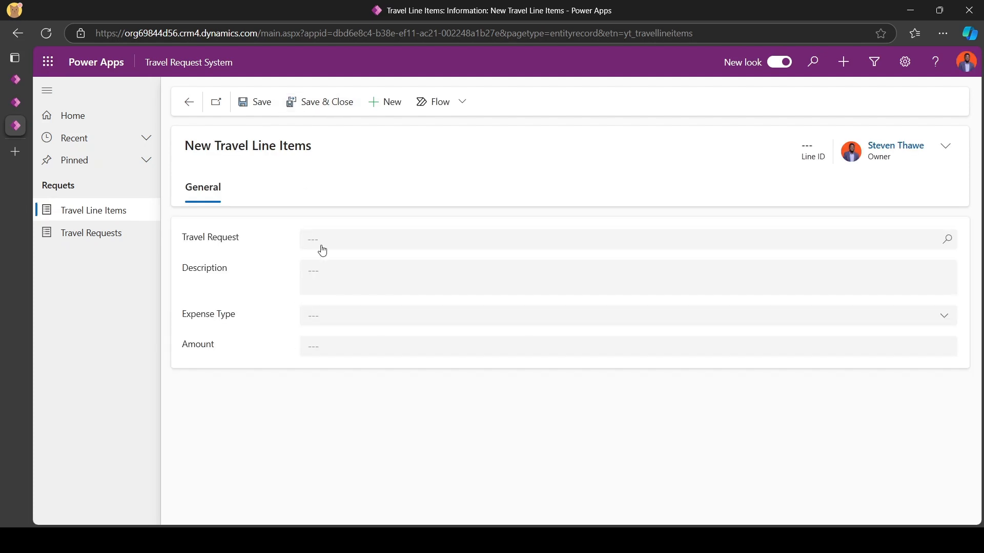
left_click(98, 237)
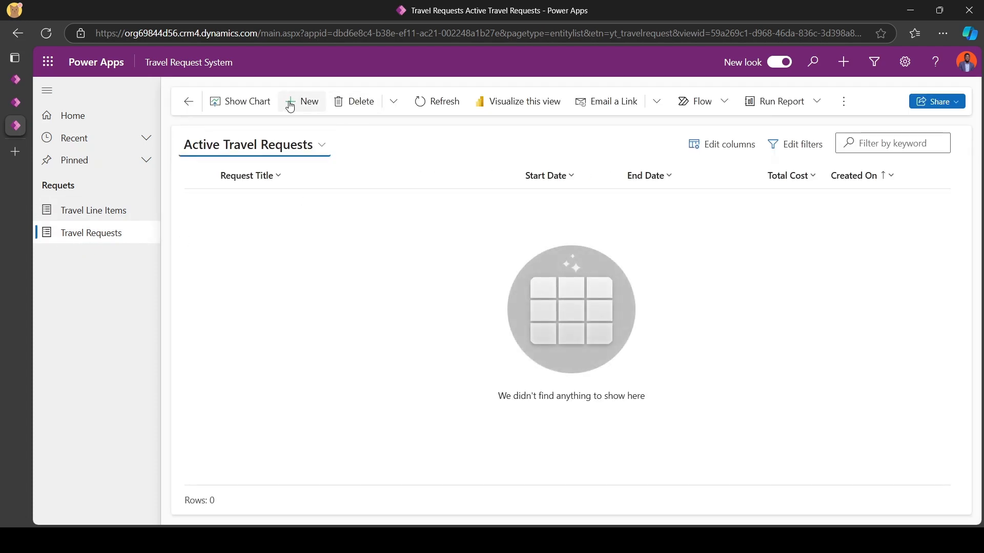
Step: Start a new travel request with the title "Trip to Madagascar" and the destination "Madagascar"
left_click(290, 104)
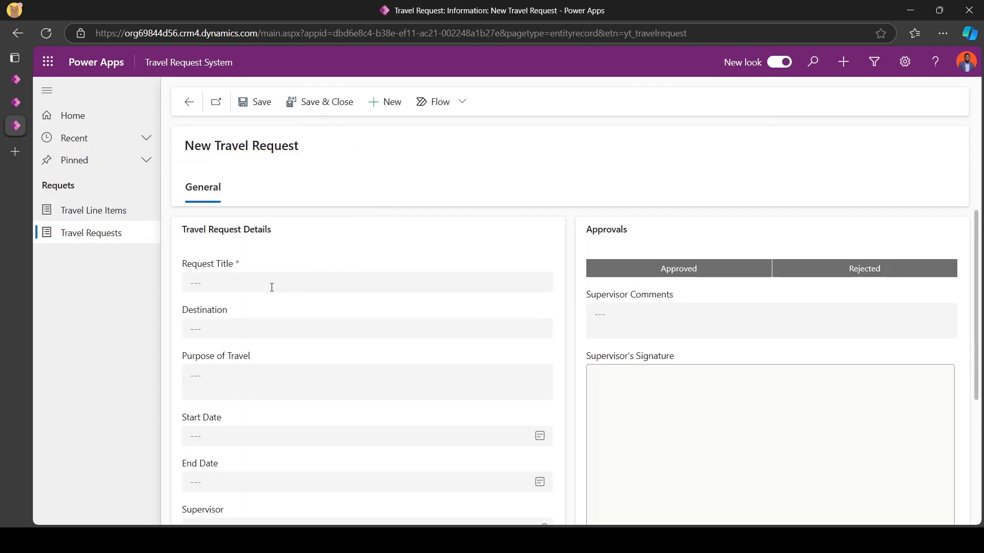
left_click(269, 287)
type("Trip to Madagascar")
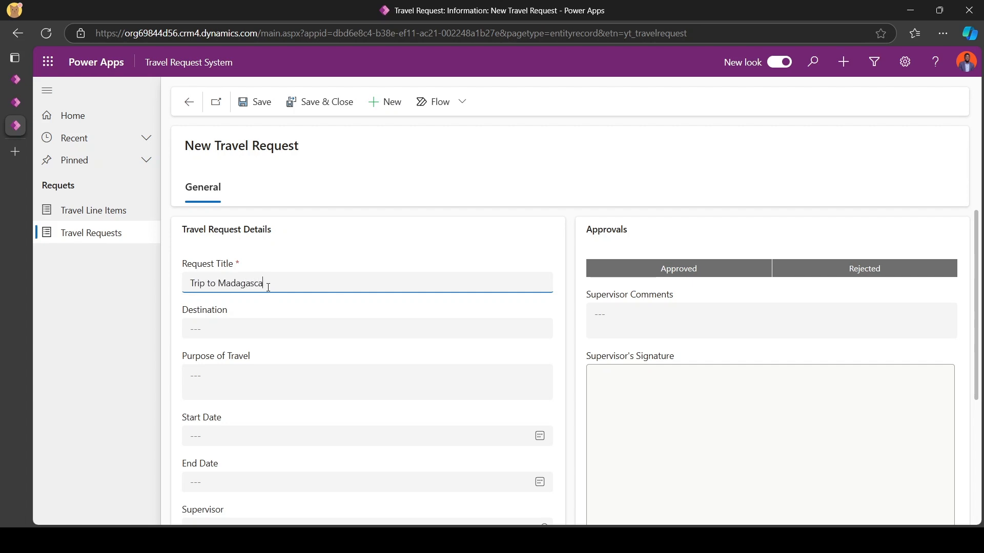
left_click(253, 326)
left_click(252, 283)
double_click(252, 283)
key("ctrl+c")
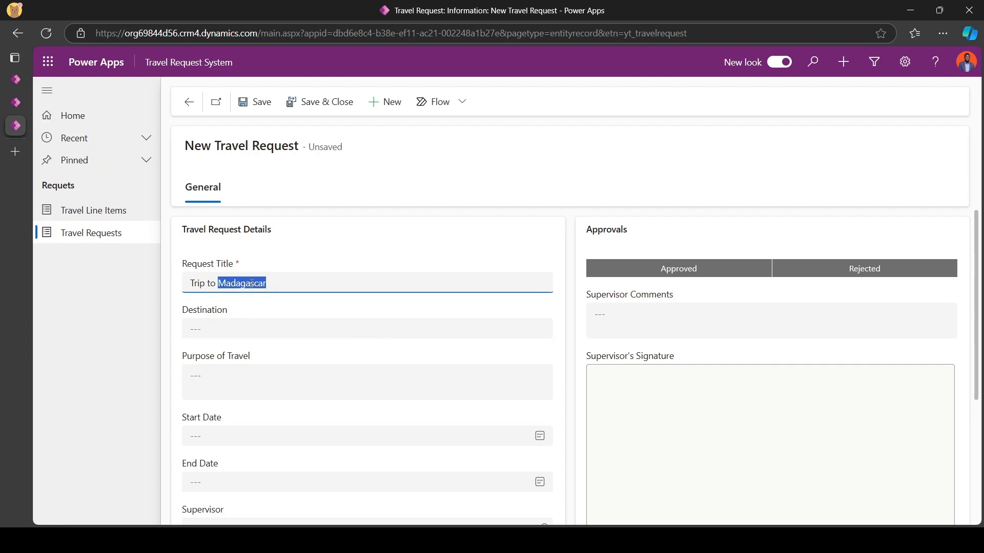
left_click(235, 327)
key("ctrl+v")
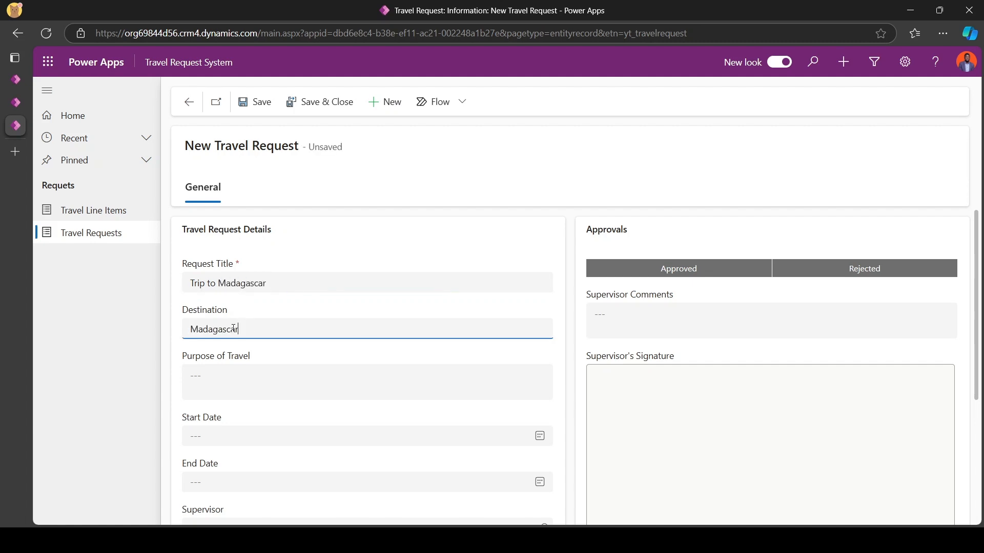
Step: Enter "Vacation" as the purpose of travel and set the start date to 10/21/2024 and the end date to 10/31/2024
scroll(233, 325, "down", 2)
left_click(205, 290)
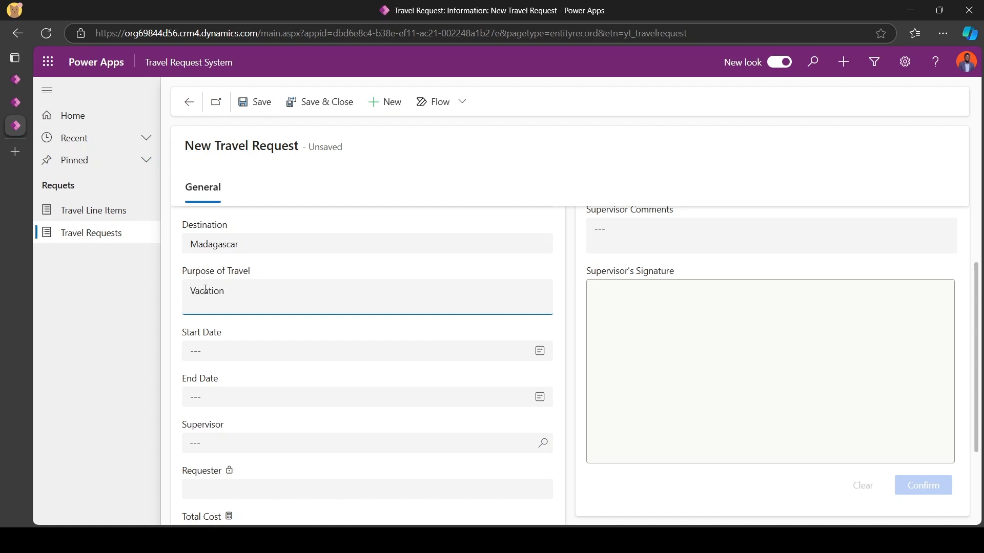
left_click(221, 360)
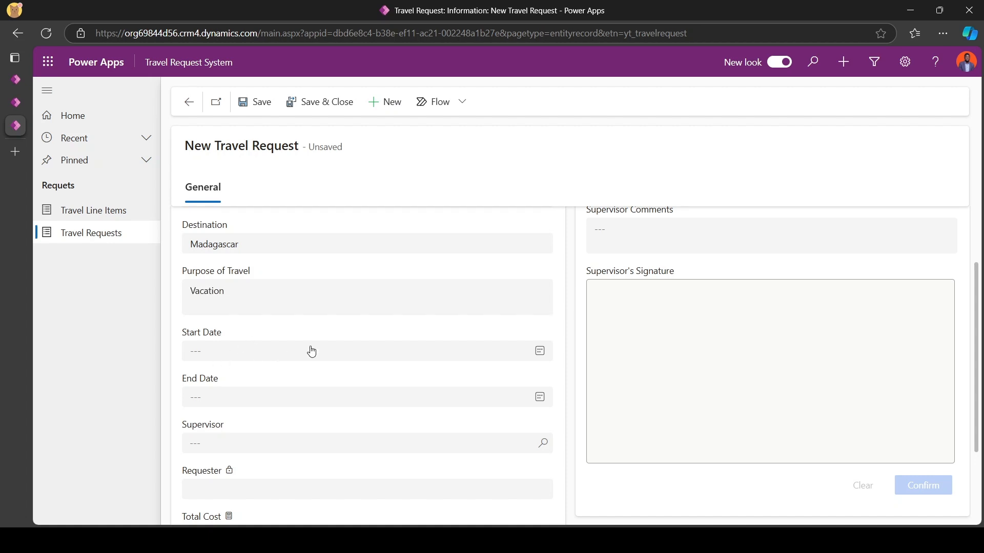
left_click(539, 351)
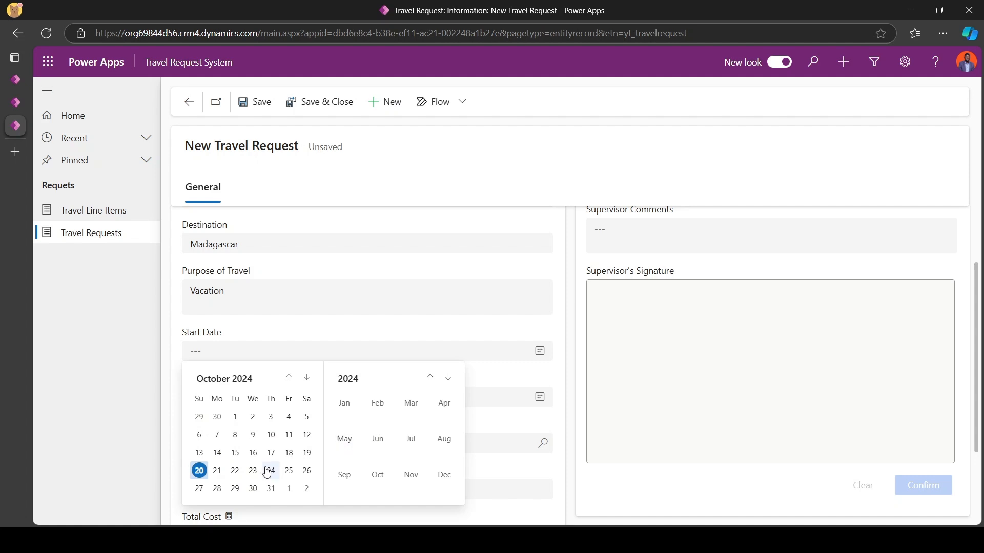
left_click(217, 470)
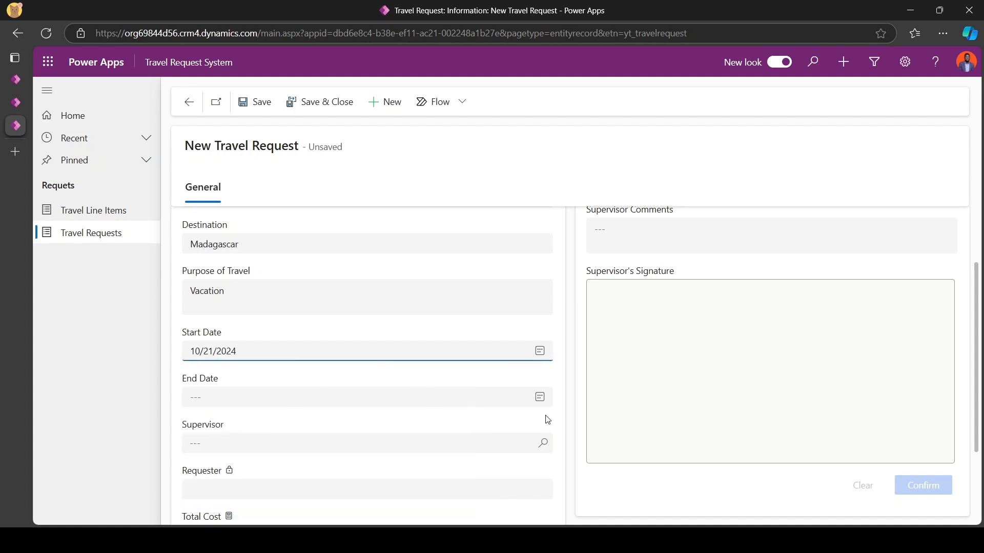
left_click(541, 401)
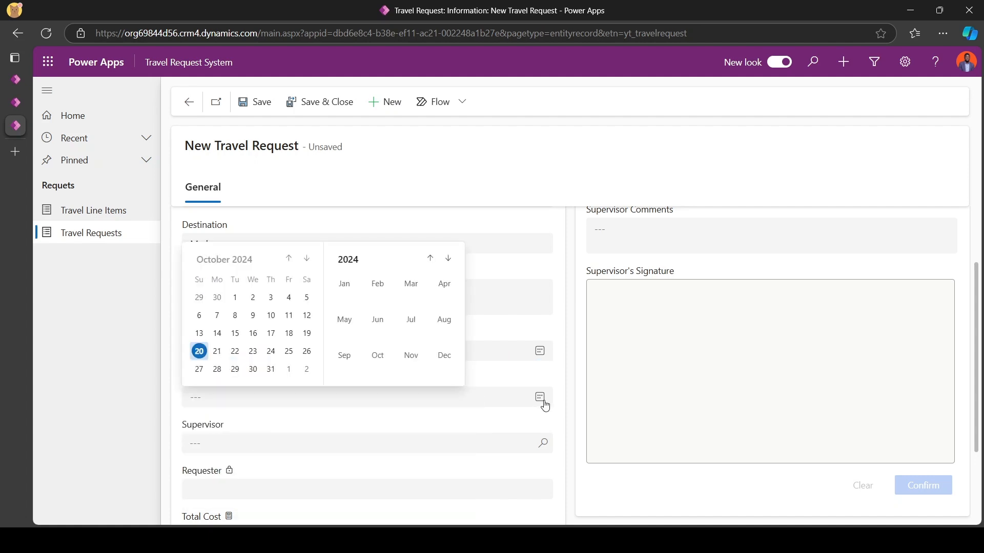
left_click(272, 368)
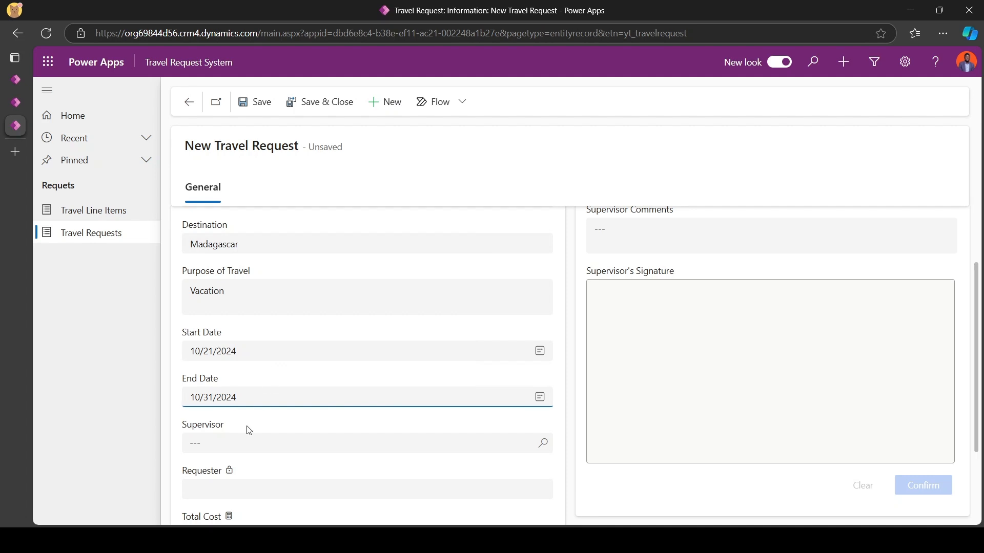
Step: Assign the user # CDSFileStorage as the supervisor of the new travel request
left_click(236, 455)
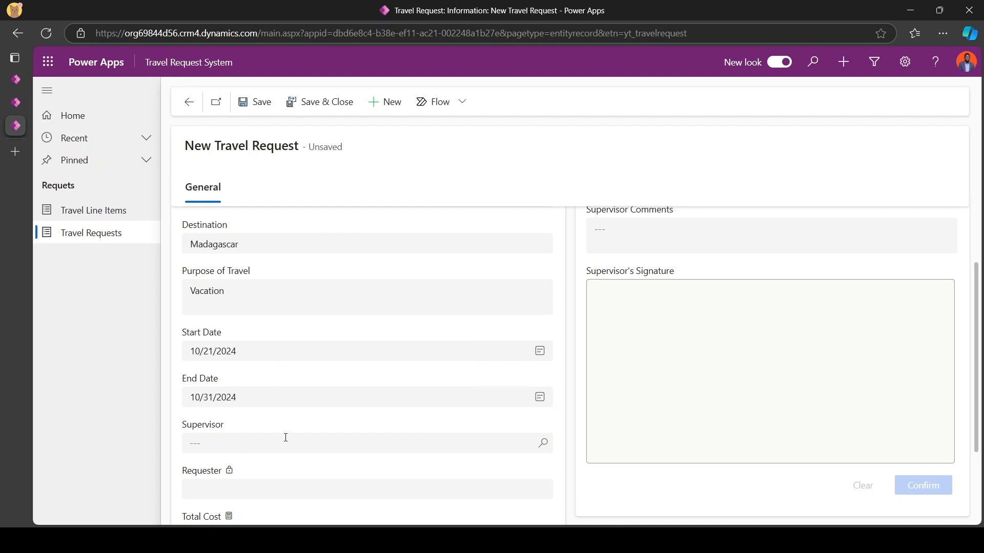
left_click(543, 443)
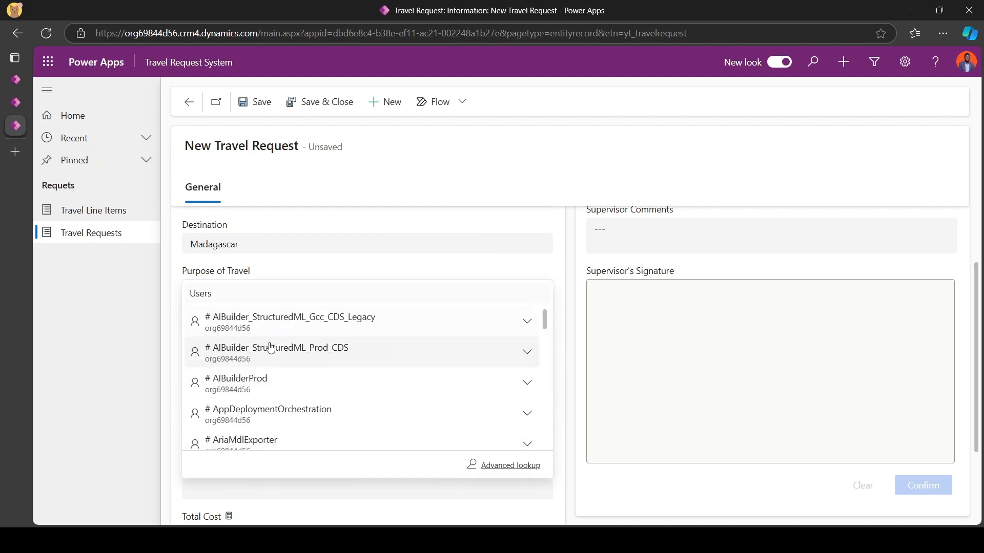
scroll(270, 349, "down", 5)
left_click(257, 378)
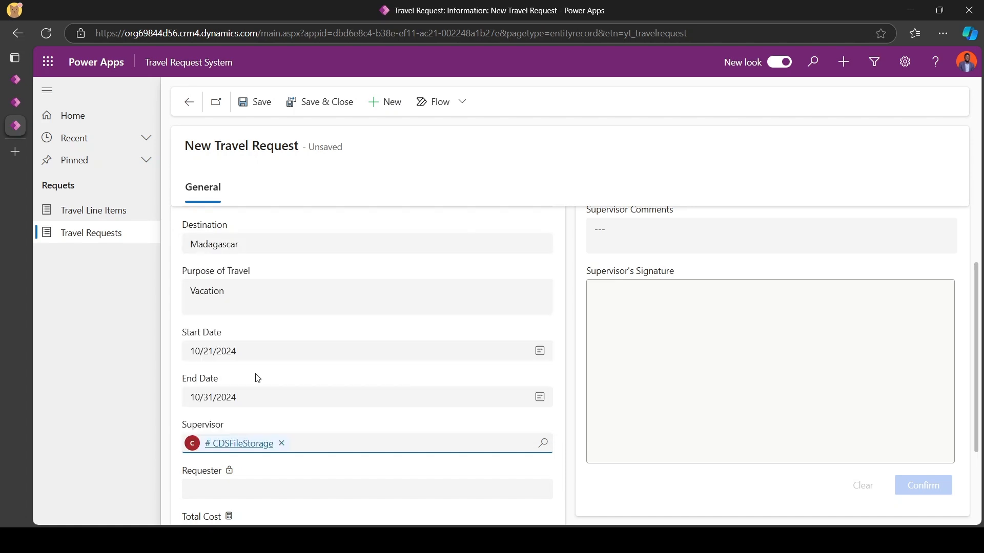
Step: Save the new travel request and calculate its Total Cost
scroll(257, 379, "down", 3)
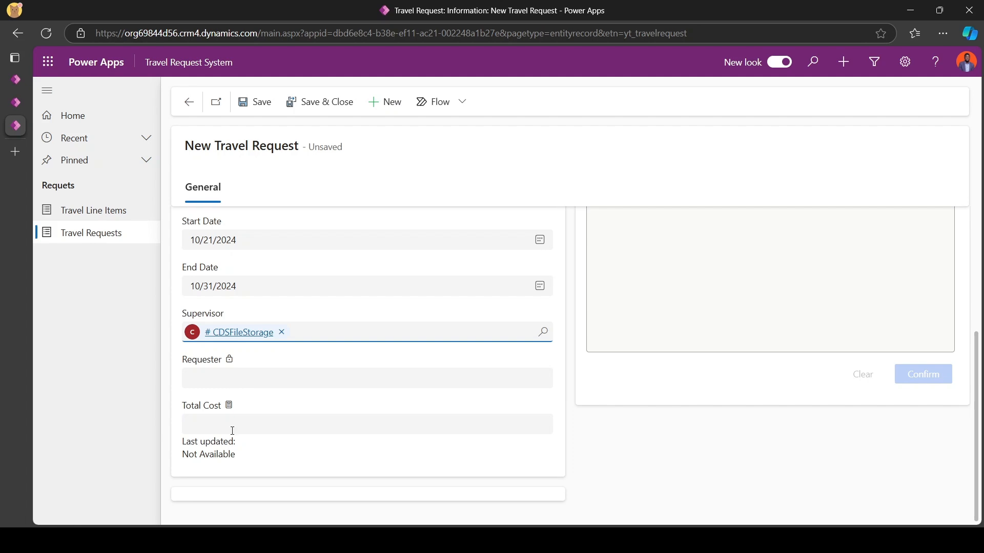
left_click(243, 100)
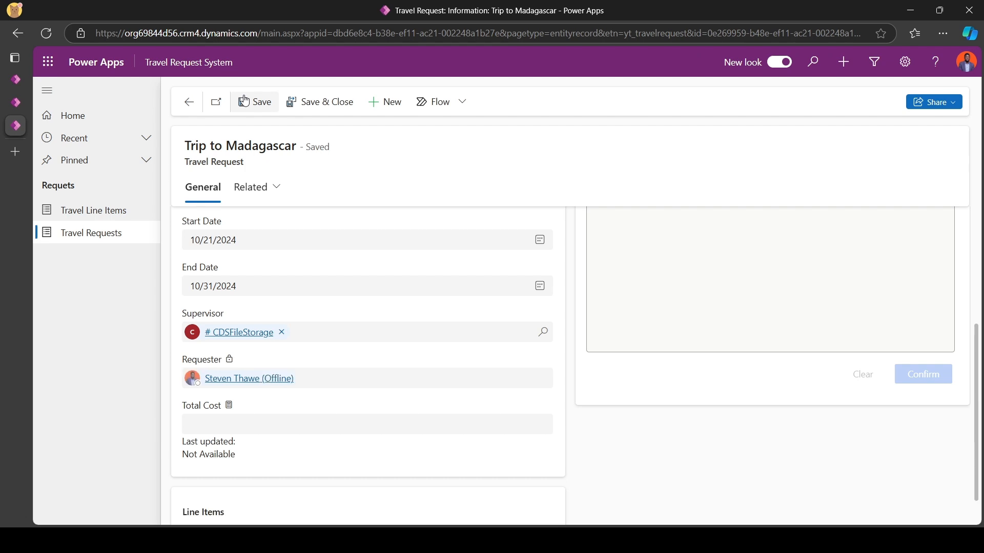
scroll(268, 378, "down", 3)
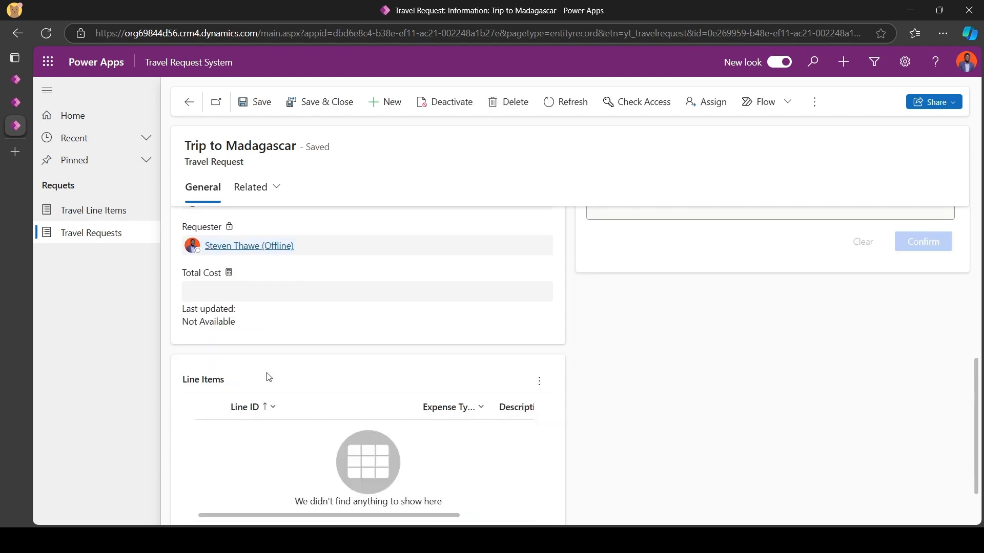
left_click(228, 273)
left_click(213, 342)
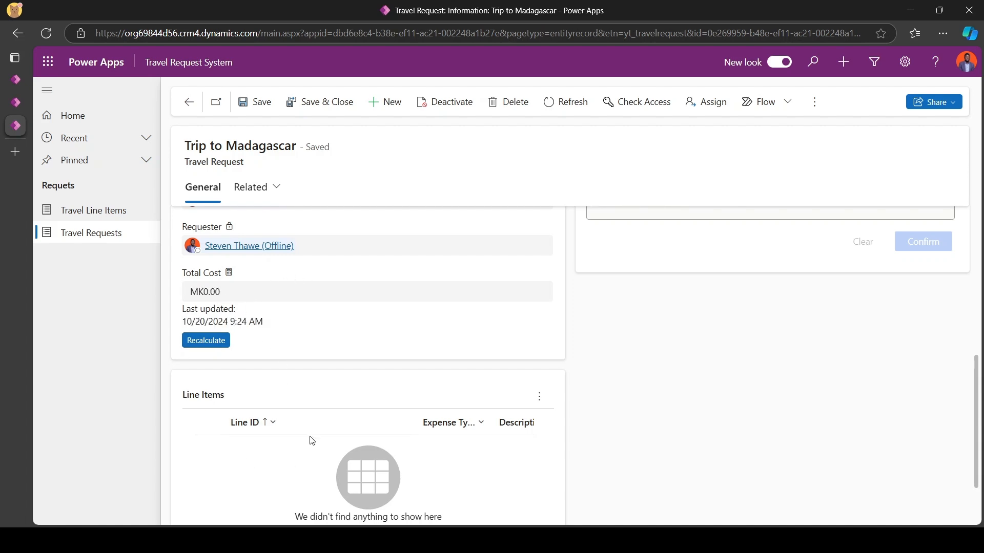
Step: Start a new line item in the travel request with the description "Trip to Madagascar" and the expense type OPEX
left_click(536, 403)
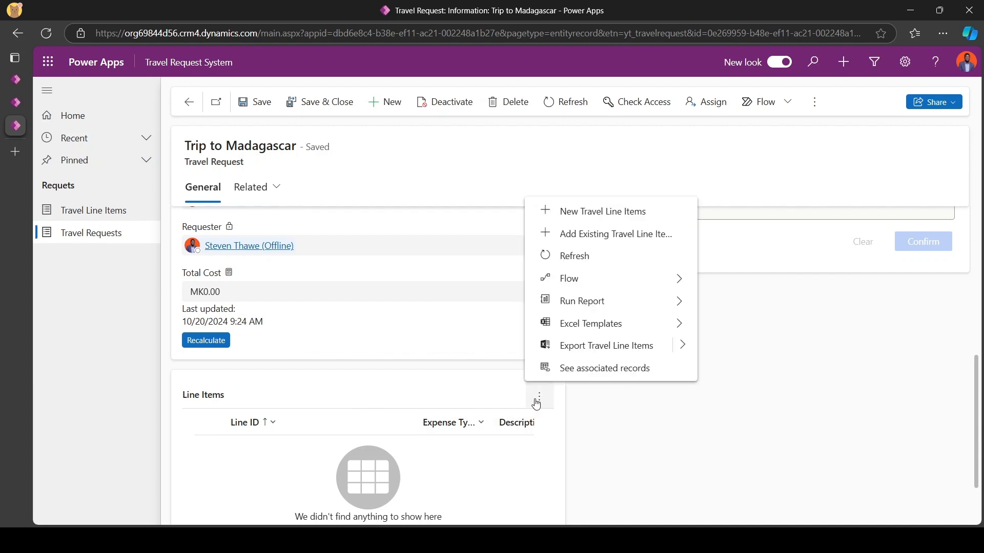
left_click(576, 213)
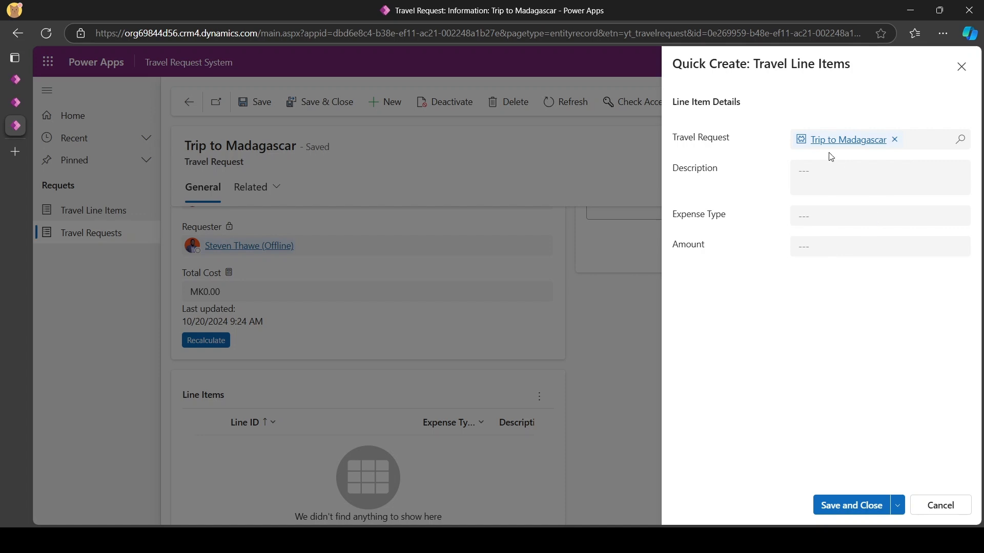
left_click(827, 179)
type("Trip to ")
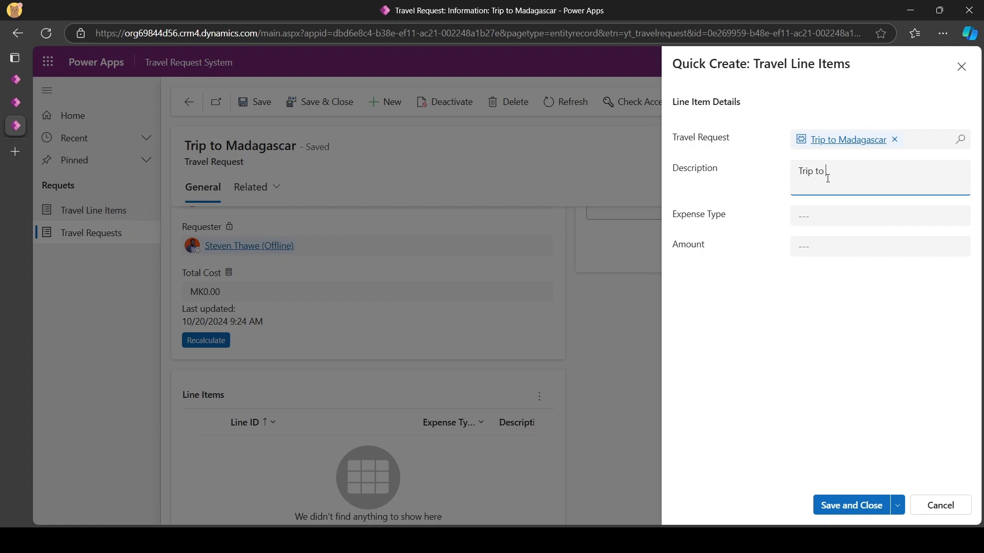
type("Madagascar")
left_click(814, 218)
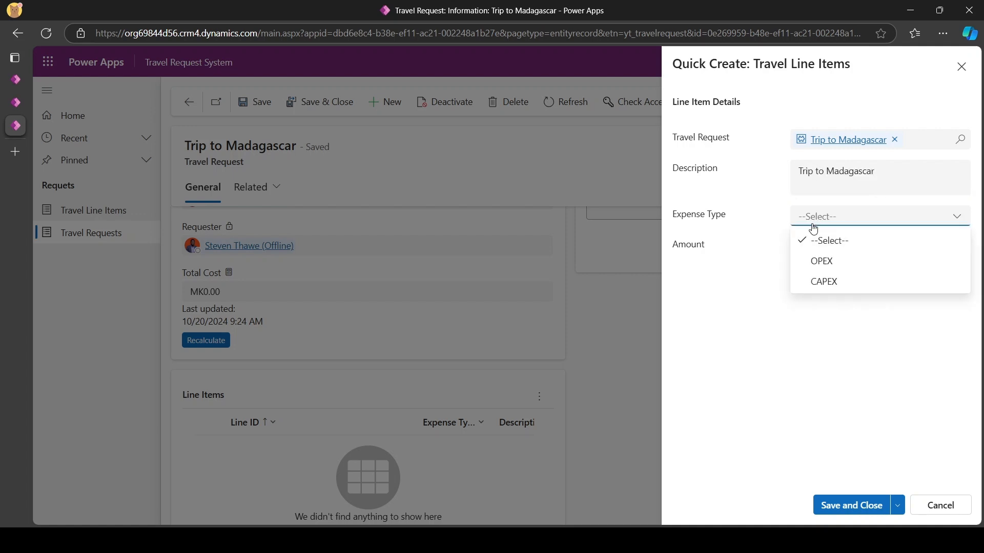
left_click(823, 261)
Step: Change the line item's description to "Air ticket", set its amount to 3000000, and save it while starting another line item
left_click(830, 251)
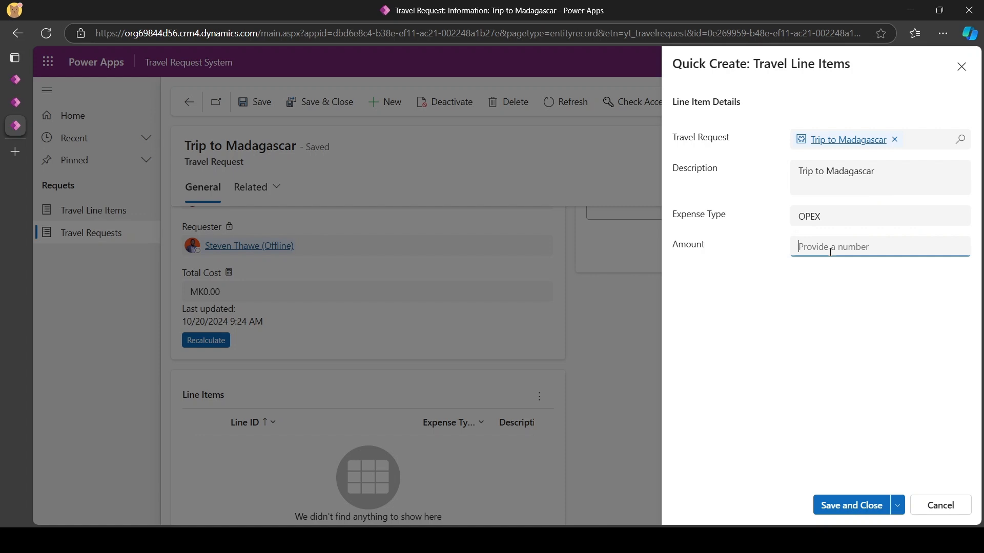
triple_click(871, 172)
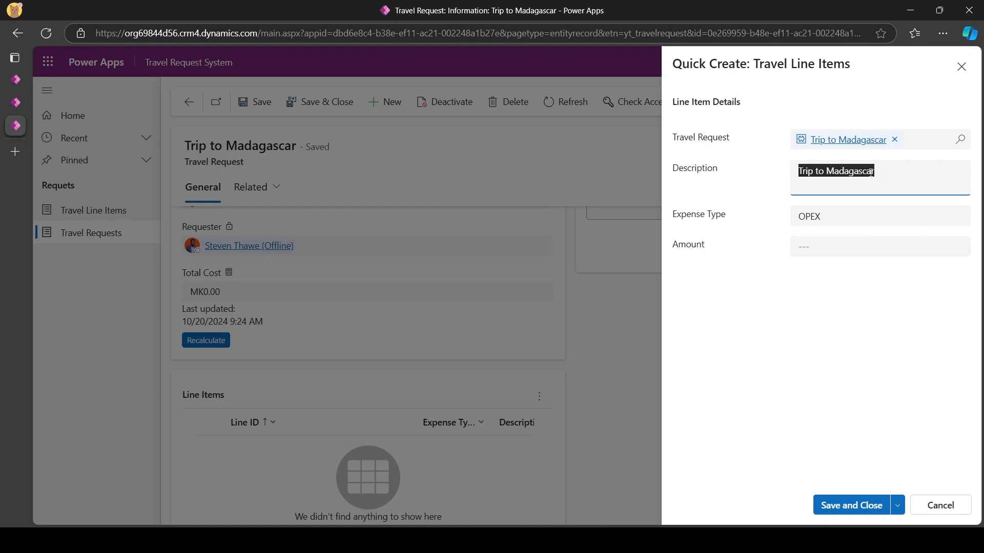
type("Air ticket")
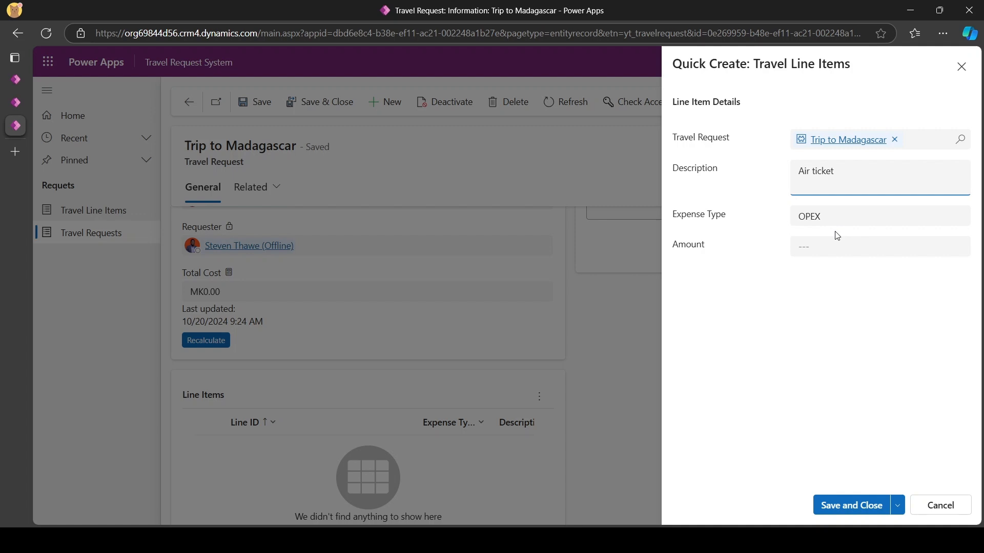
left_click(832, 245)
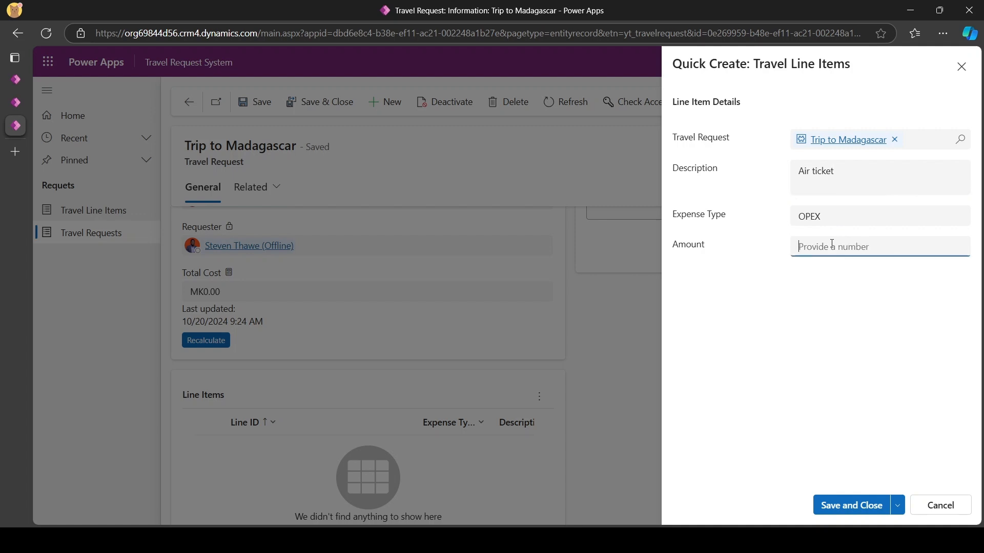
type("3000000")
left_click(900, 513)
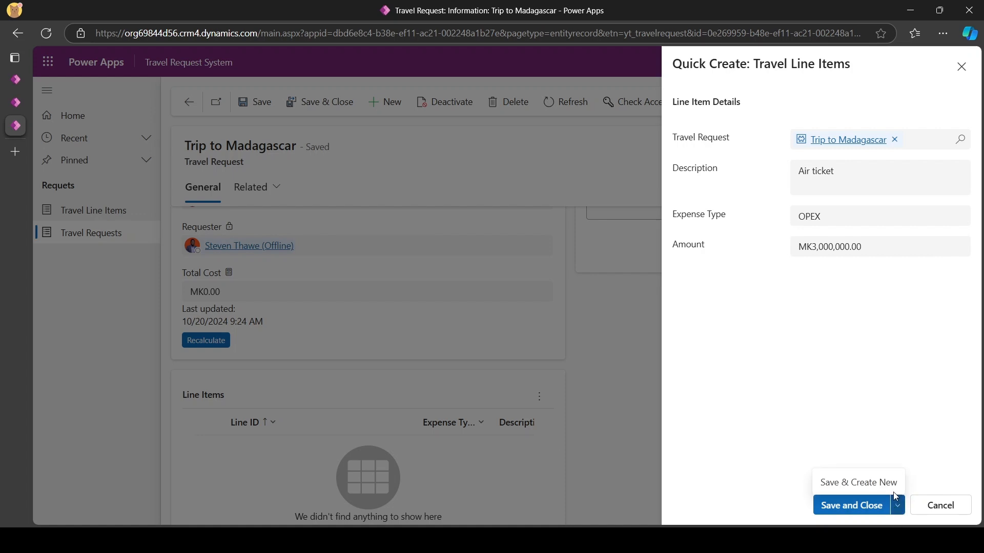
left_click(861, 490)
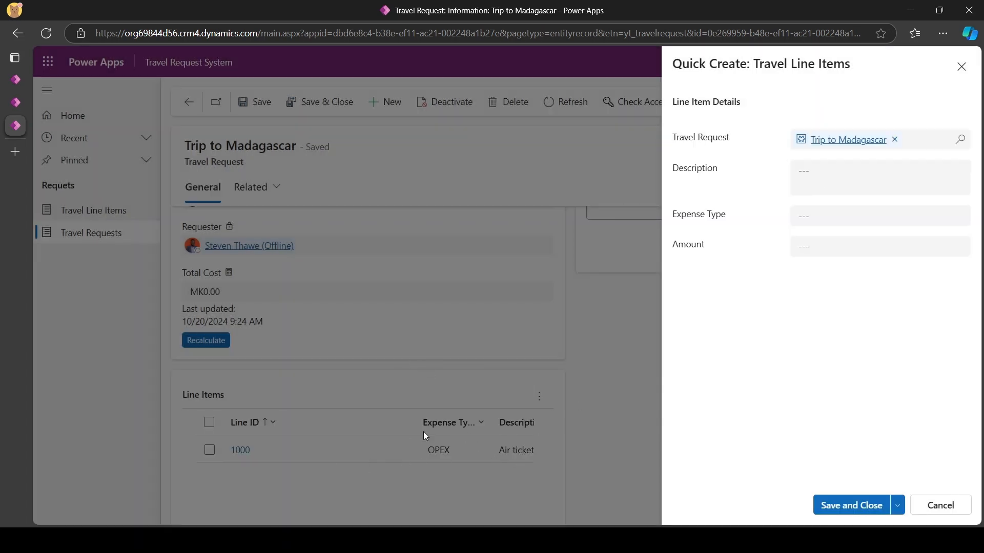
Step: Fill in the line item as "Accomation" with expense type OPEX and amount 2000000, and save it while starting another
left_click(820, 171)
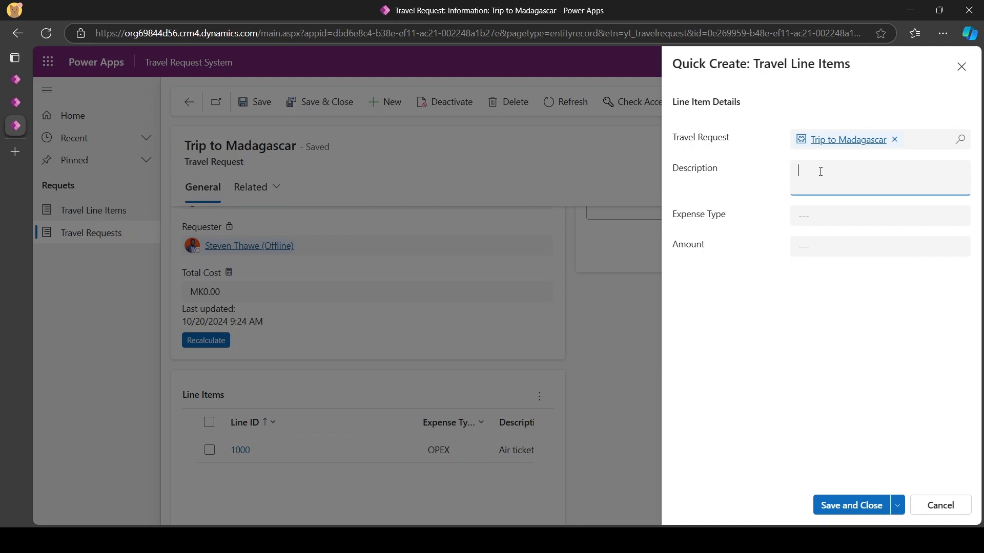
type("Hou")
key("ctrl+a")
type("Accomation")
left_click(820, 216)
left_click(817, 260)
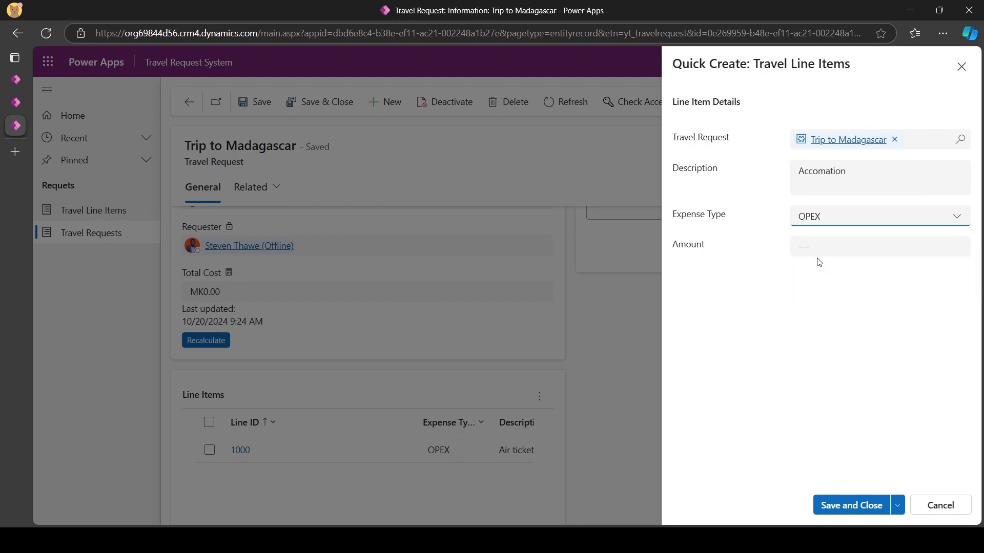
left_click(801, 250)
type("20")
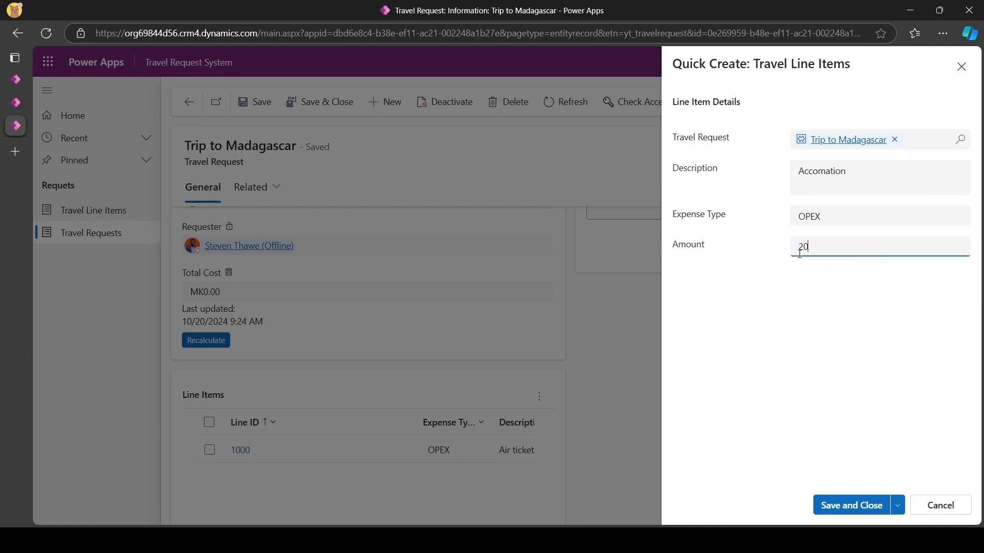
type("00000")
left_click(895, 504)
left_click(888, 477)
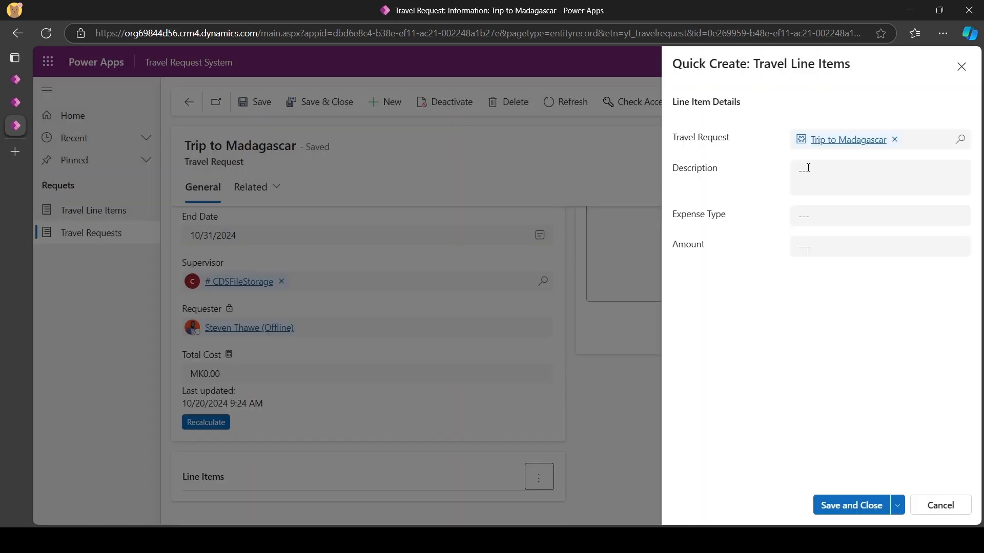
Step: Fill in the line item as "Food" with expense type OPEX and amount 800000, and save and close it
left_click(809, 167)
type("Food")
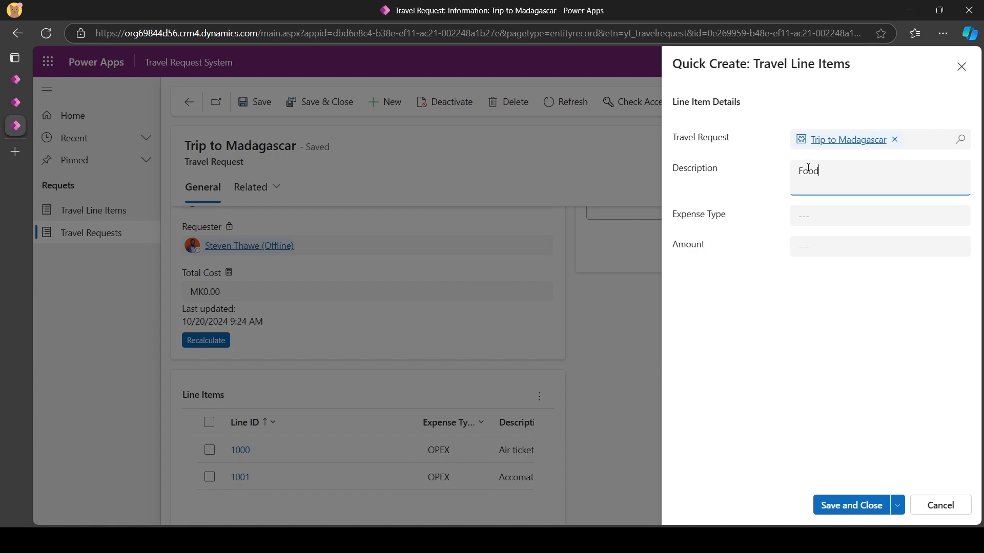
left_click(807, 220)
left_click(819, 260)
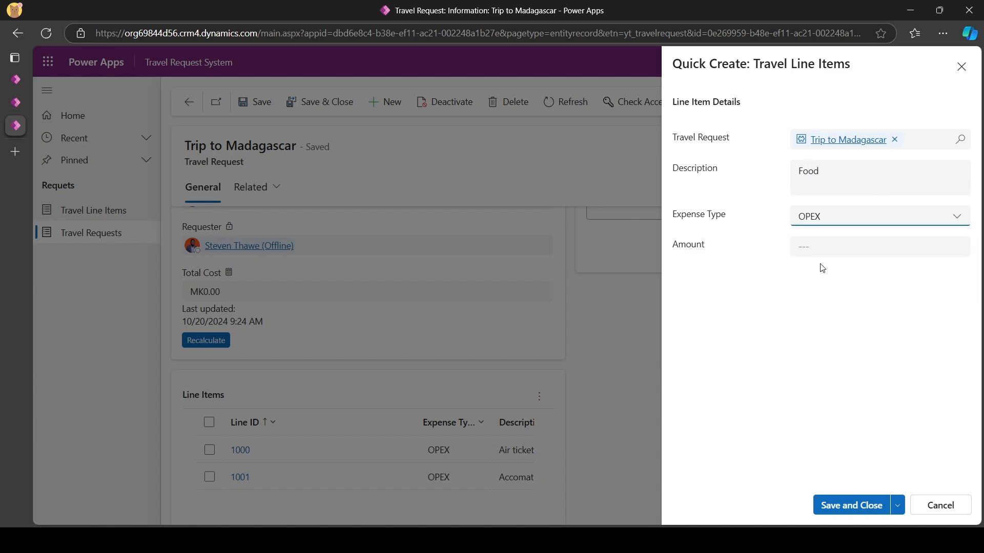
left_click(829, 251)
type("8000006")
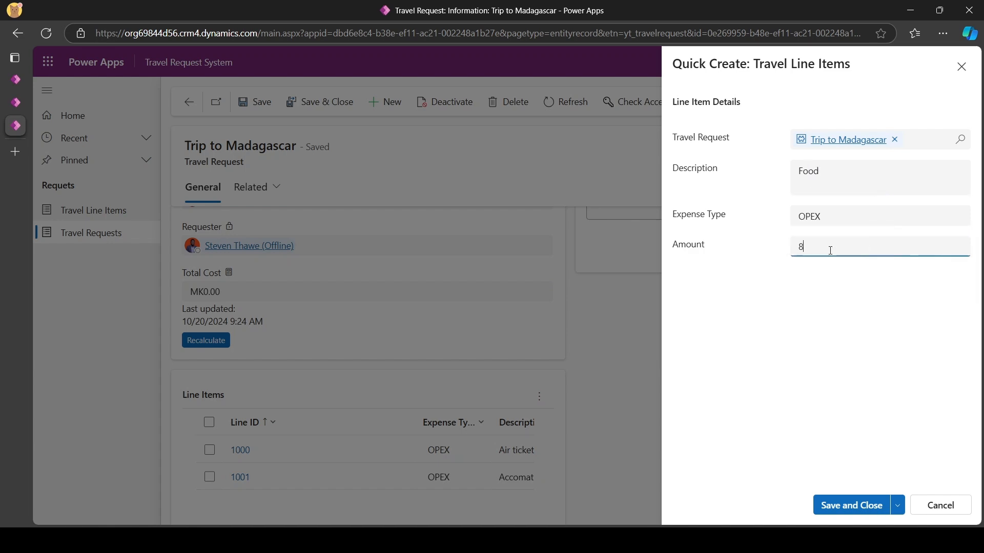
left_click(852, 352)
left_click(881, 249)
key("BackSpace")
key("BackSpace")
type(".00")
left_click(864, 512)
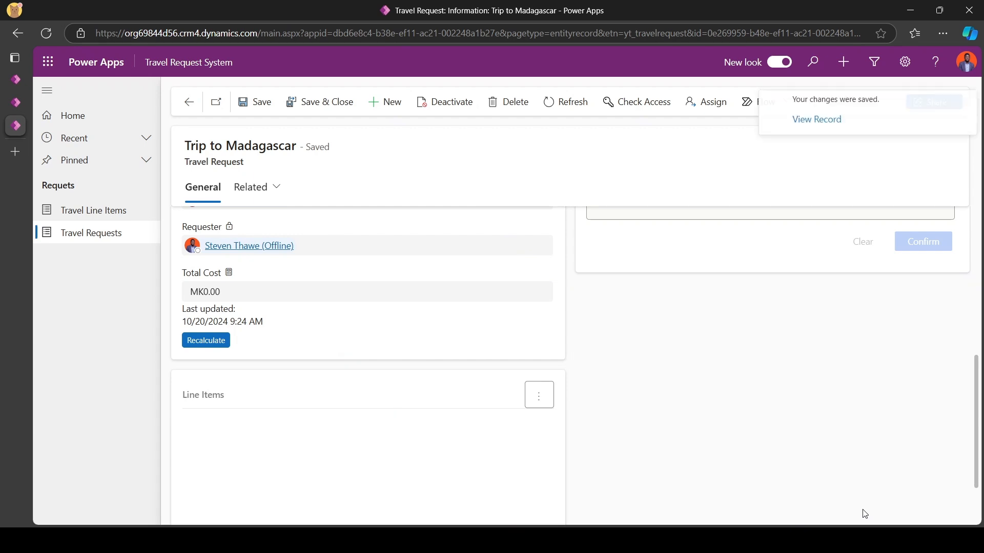
Step: Check the amounts in the Line Items grid and recalculate the travel request's Total Cost
scroll(658, 442, "down", 2)
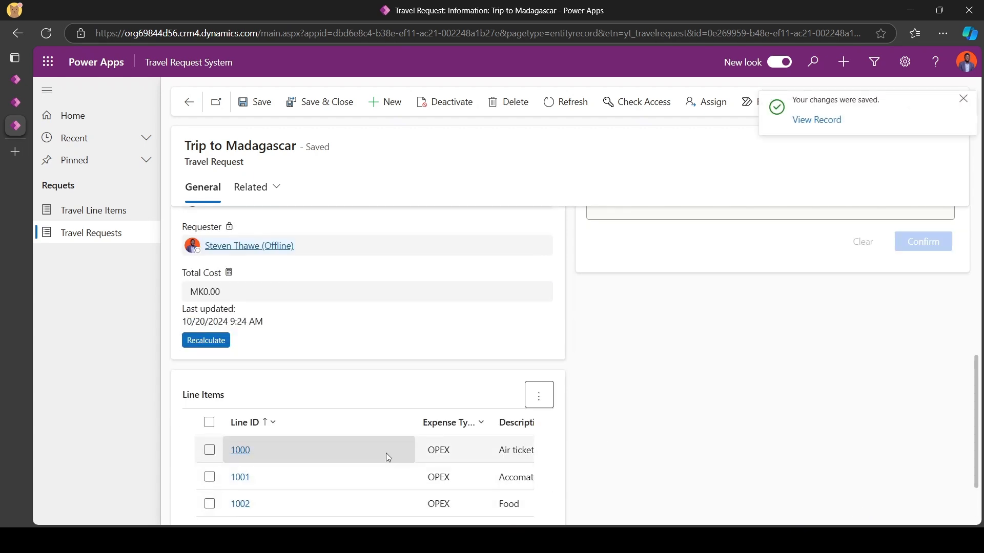
scroll(388, 457, "right", 3)
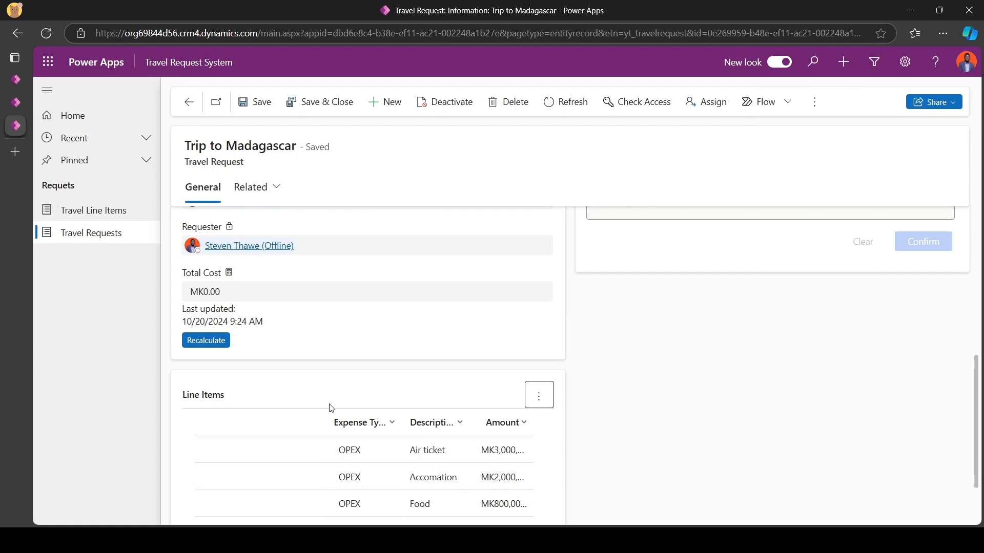
scroll(223, 349, "up", 1)
left_click(218, 364)
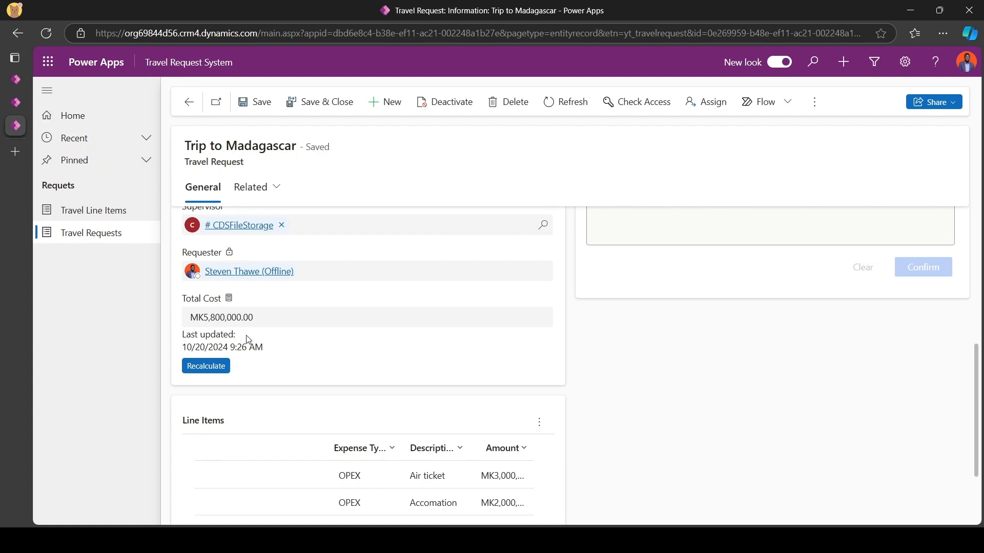
Step: Mark the travel request as Approved and enter the supervisor comment "Approved. This is long overdue!"
scroll(353, 388, "down", 2)
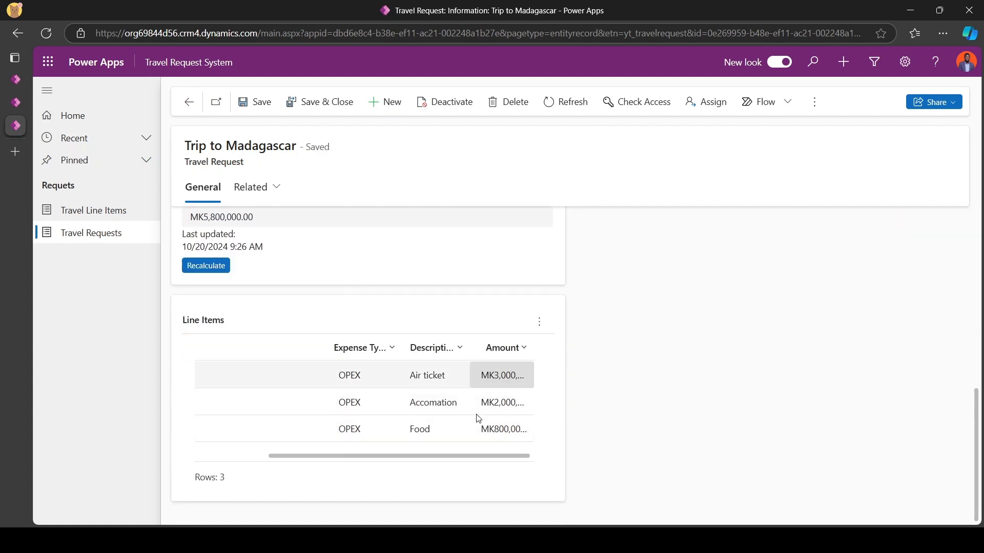
scroll(391, 330, "up", 2)
scroll(304, 322, "up", 2)
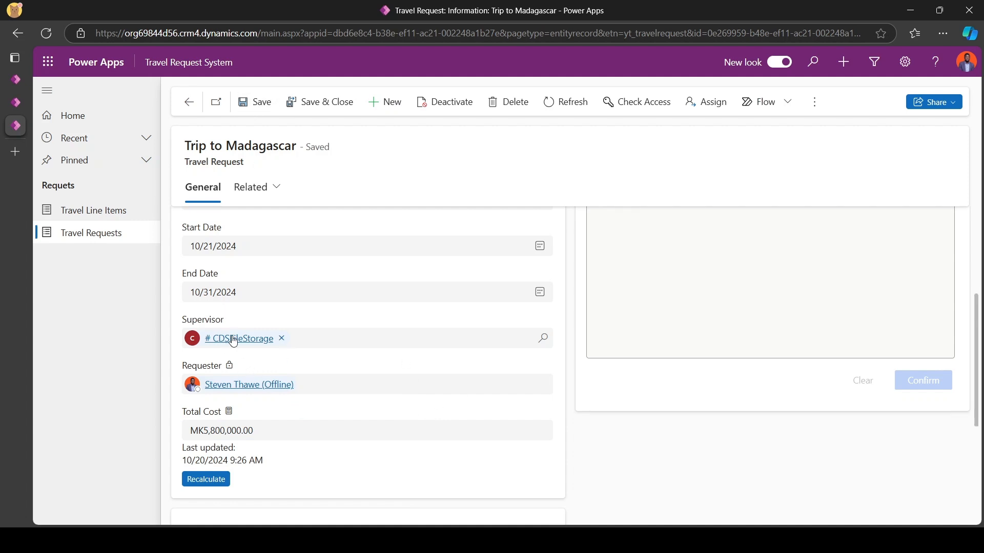
mouse_move(246, 345)
scroll(474, 380, "up", 4)
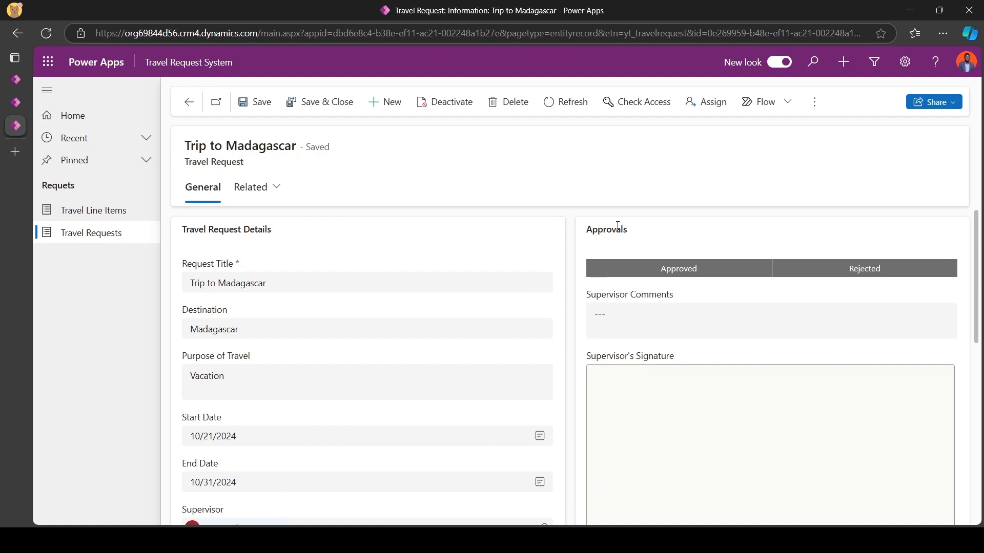
left_click(636, 274)
left_click(639, 322)
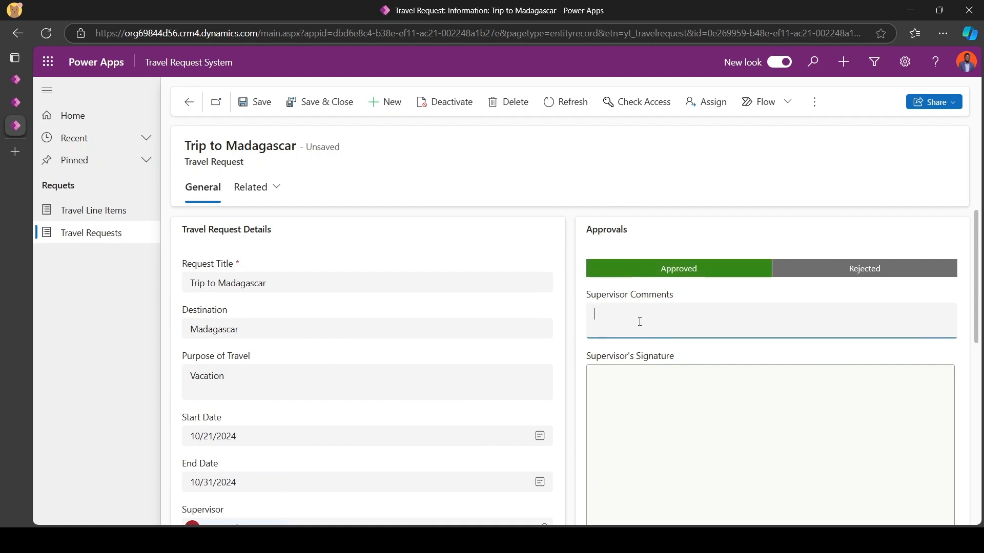
type("Approved. This is long overdue!")
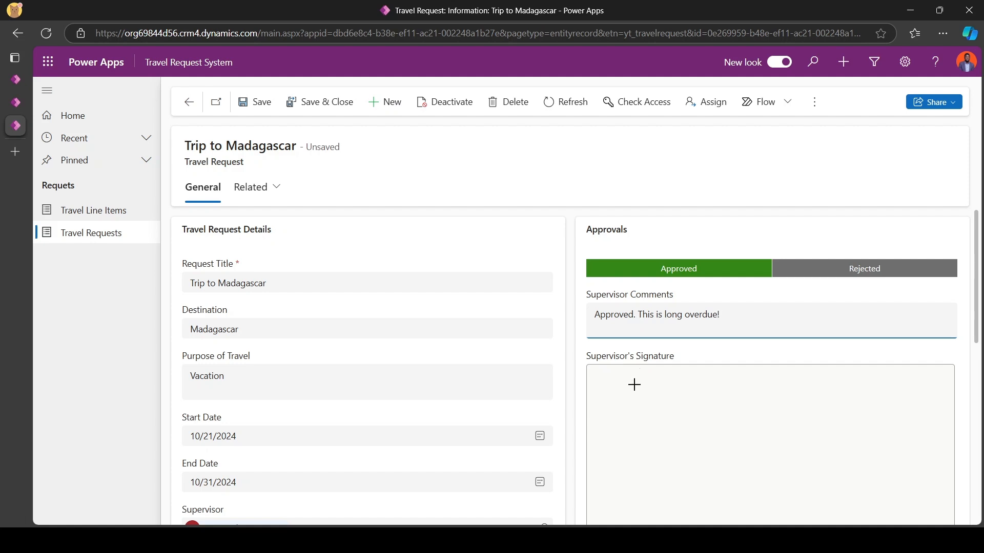
Step: Draw and confirm a freehand supervisor's signature, replacing the first attempt, and save and close the travel request
scroll(634, 419, "down", 4)
scroll(635, 359, "up", 1)
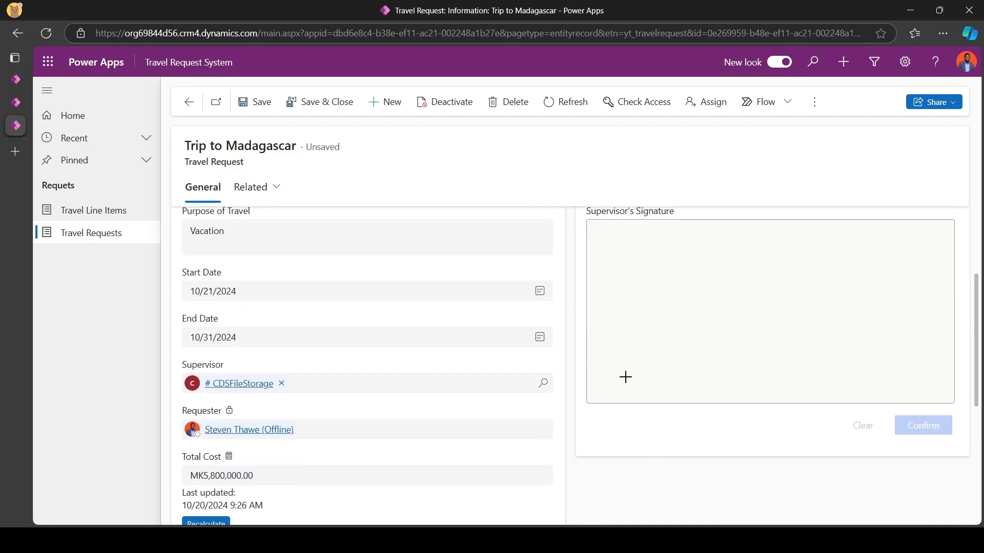
mouse_move(618, 348)
left_mouse_down()
mouse_move(755, 237)
mouse_move(744, 354)
mouse_move(838, 307)
left_mouse_up()
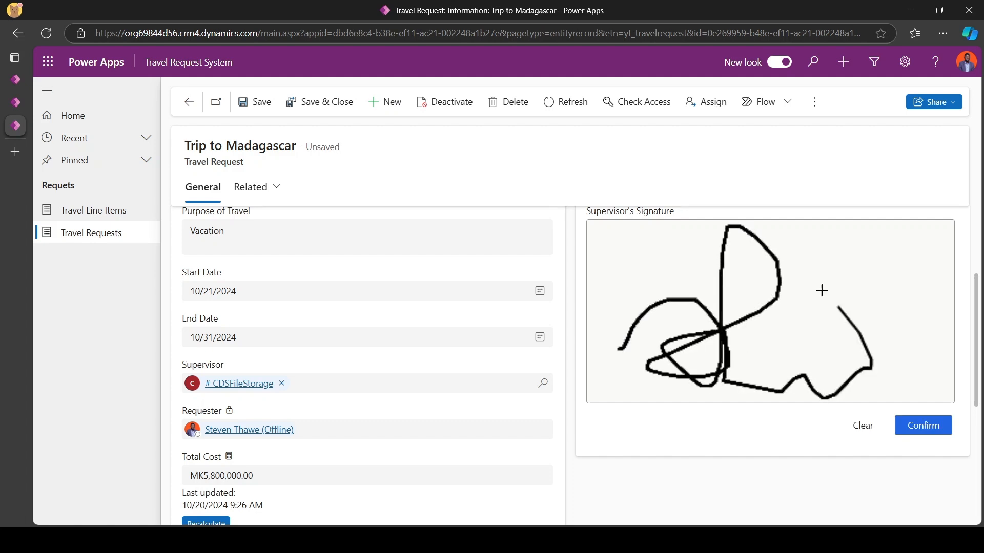
left_click(863, 425)
mouse_move(648, 313)
left_mouse_down()
mouse_move(733, 333)
mouse_move(842, 337)
left_mouse_up()
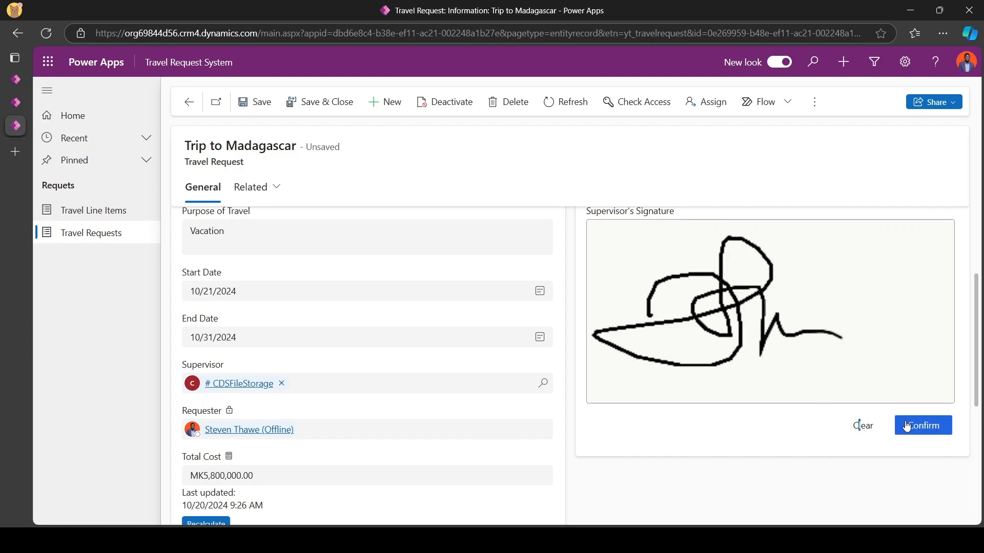
left_click(916, 428)
scroll(699, 334, "up", 2)
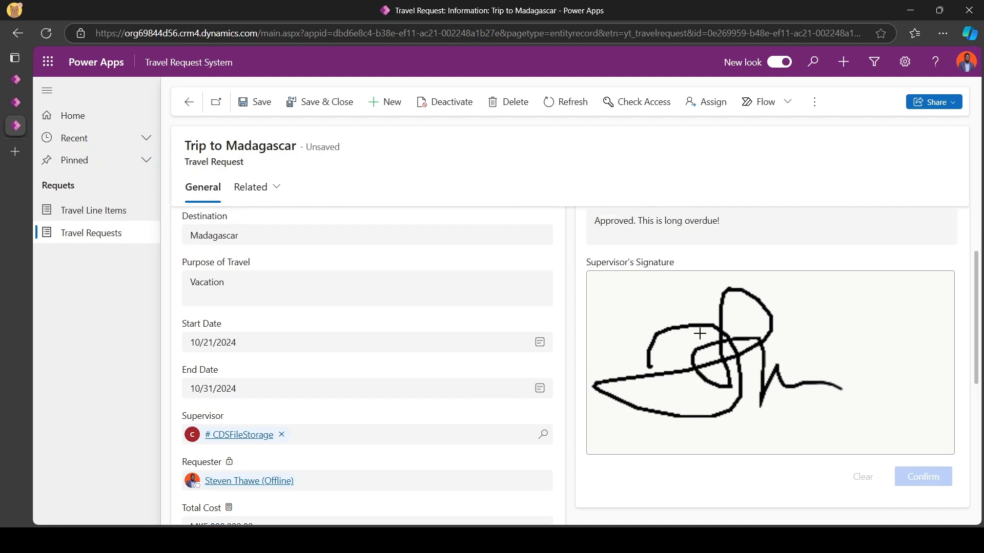
left_click(309, 103)
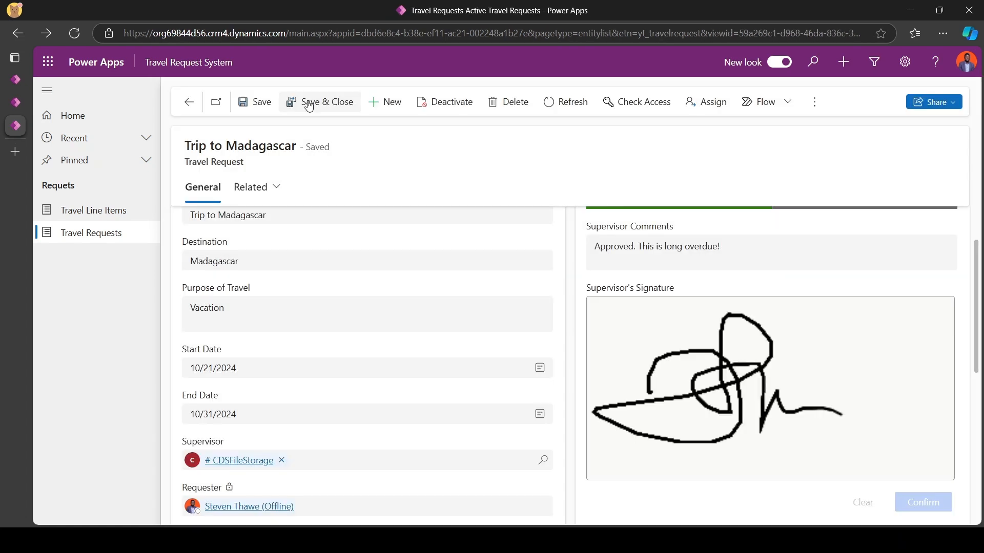